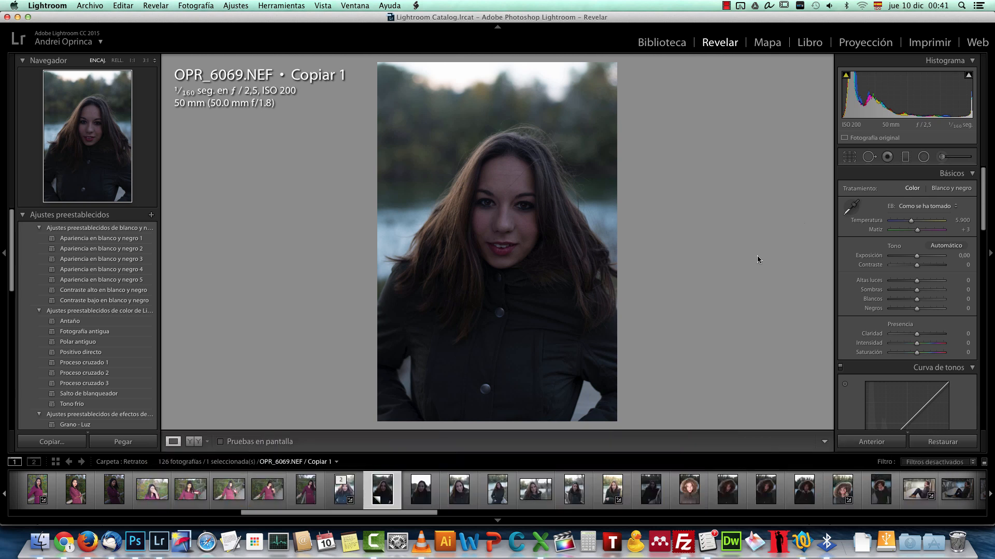
Step: Switch to Photoshop and open the Camera Raw preferences from the file handling preferences
key(super+Tab)
key(super+Tab)
click(139, 548)
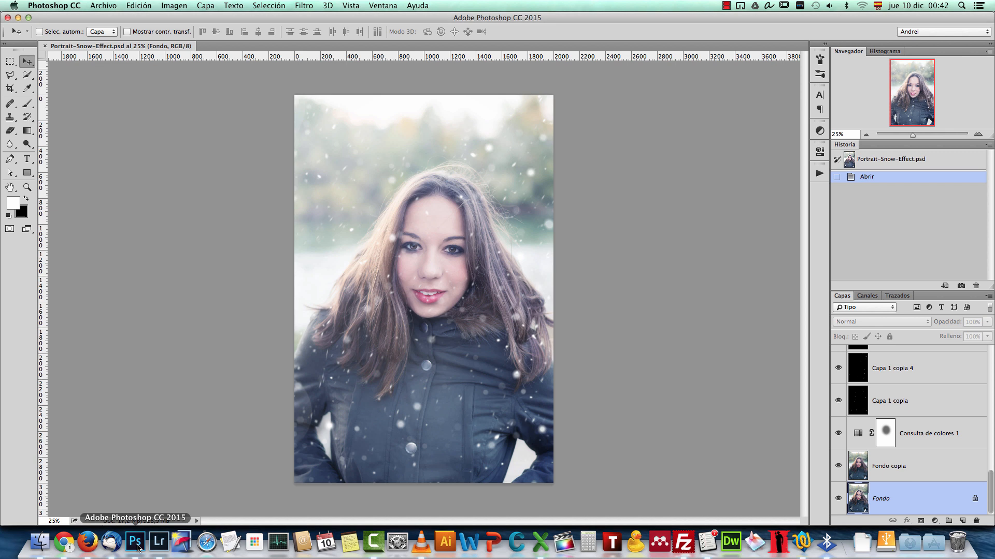
click(75, 8)
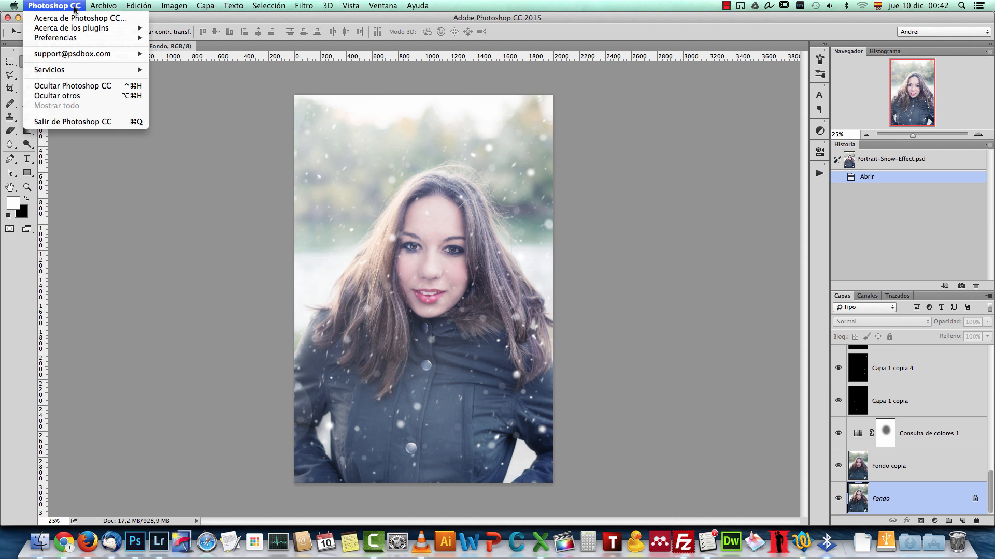
mouse_move(94, 40)
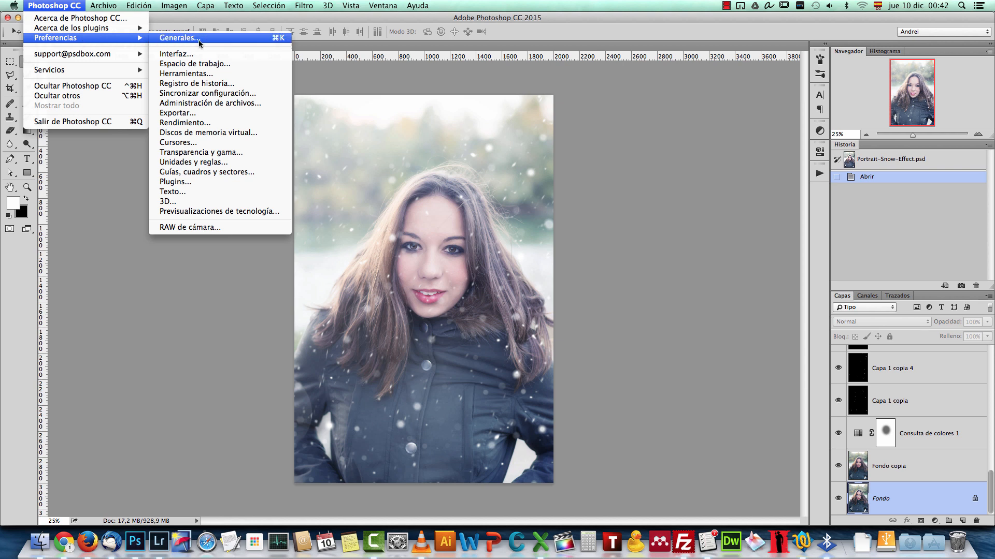
click(168, 39)
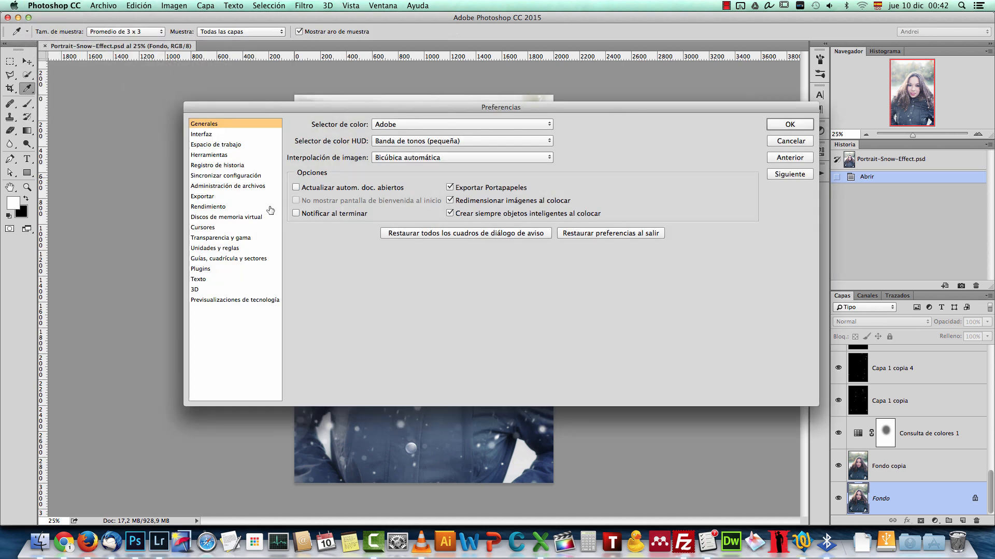
click(220, 187)
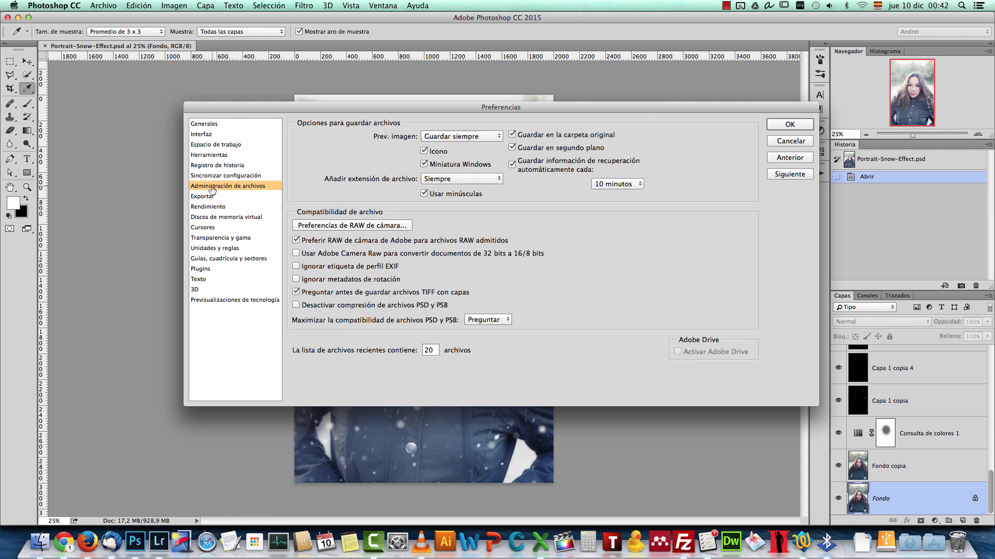
click(389, 227)
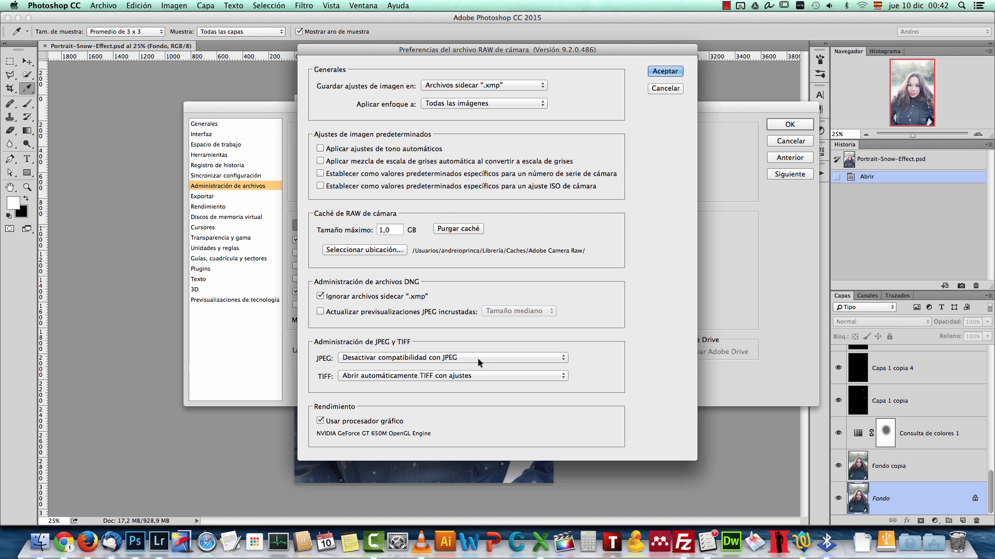
Step: Review the JPEG handling options in the Camera Raw preferences, leave them unchanged and return to Lightroom
click(518, 357)
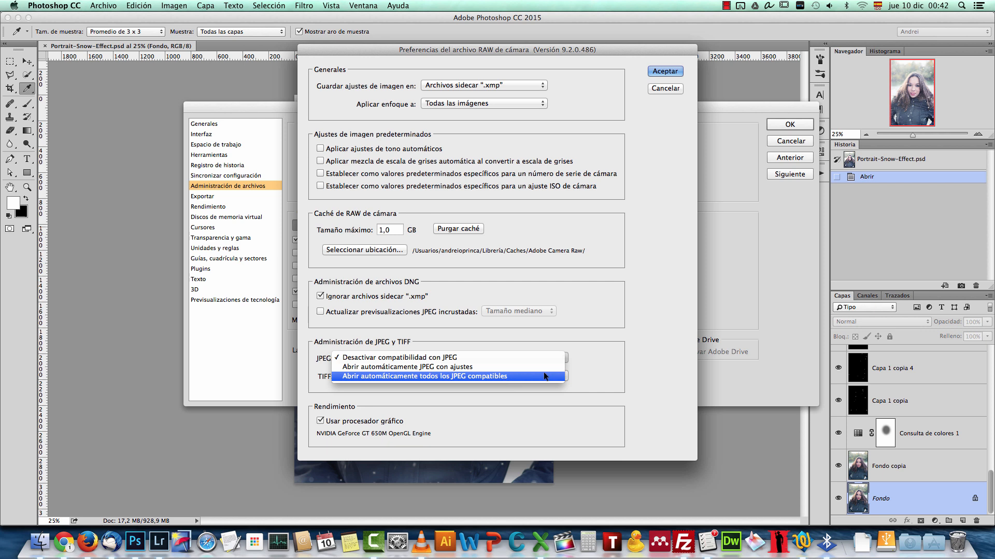
click(619, 299)
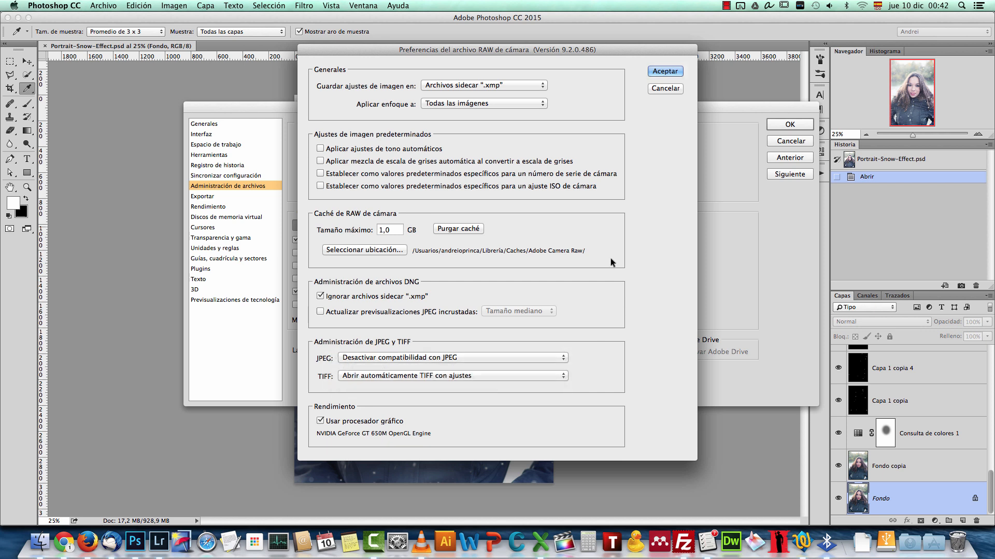
click(667, 88)
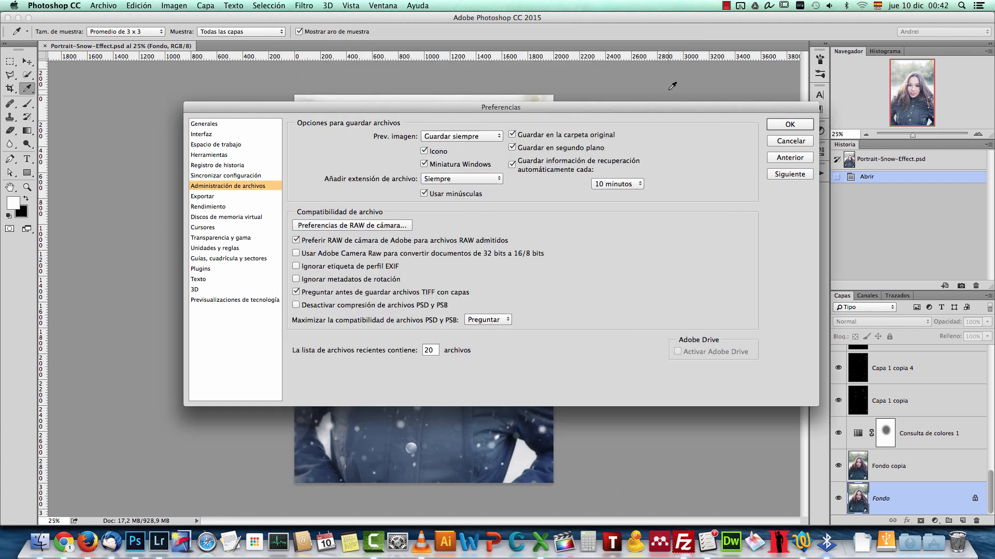
click(790, 141)
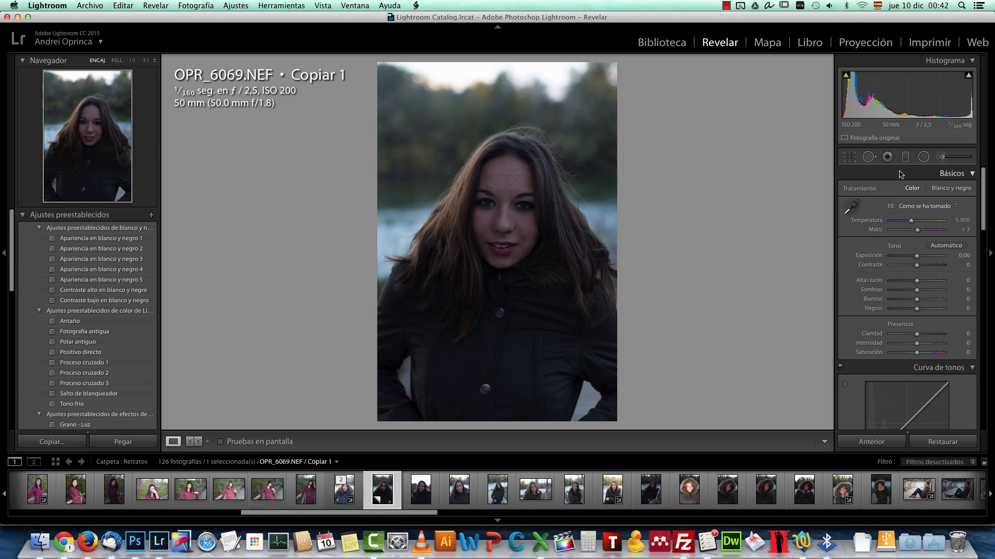
scroll(890, 252, down, 4)
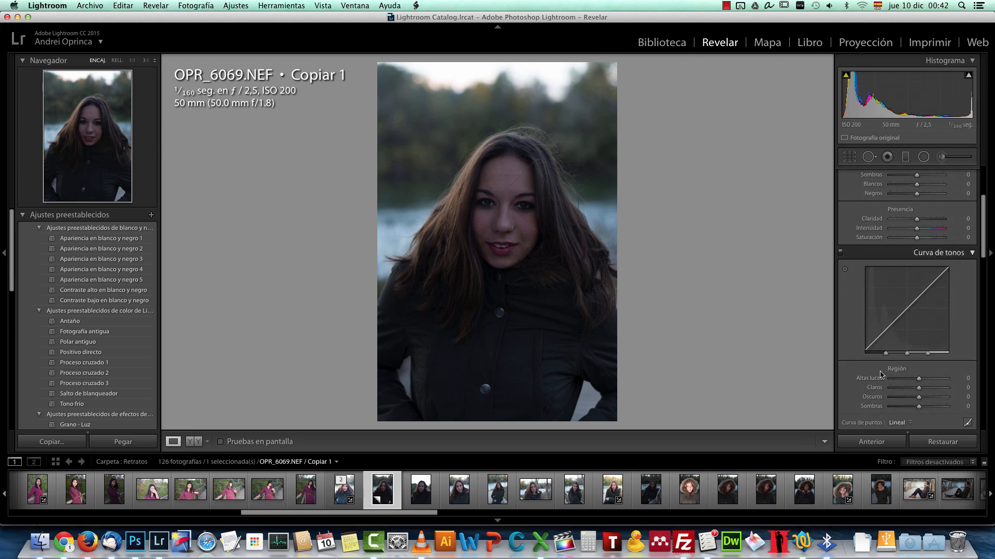
scroll(891, 254, down, 15)
scroll(896, 261, up, 5)
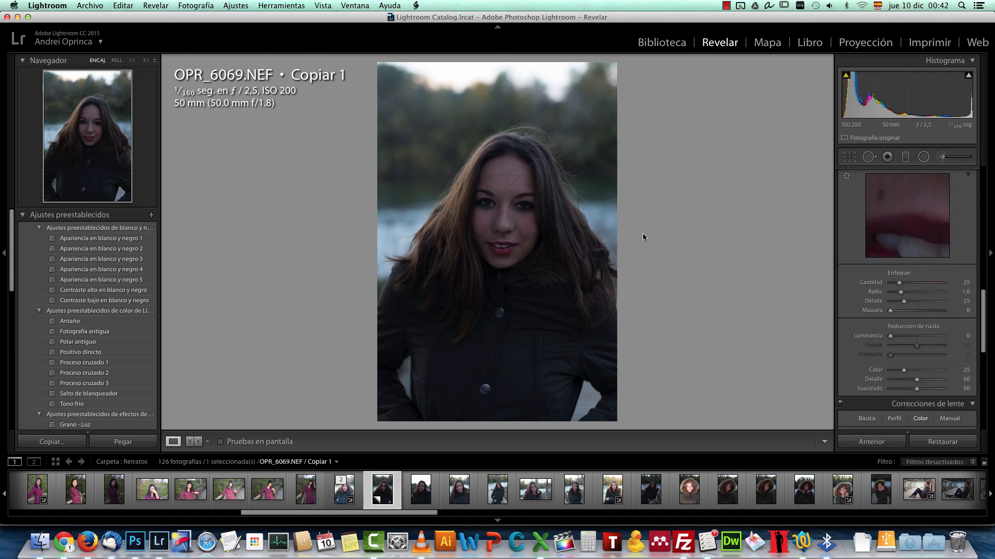
scroll(907, 269, up, 5)
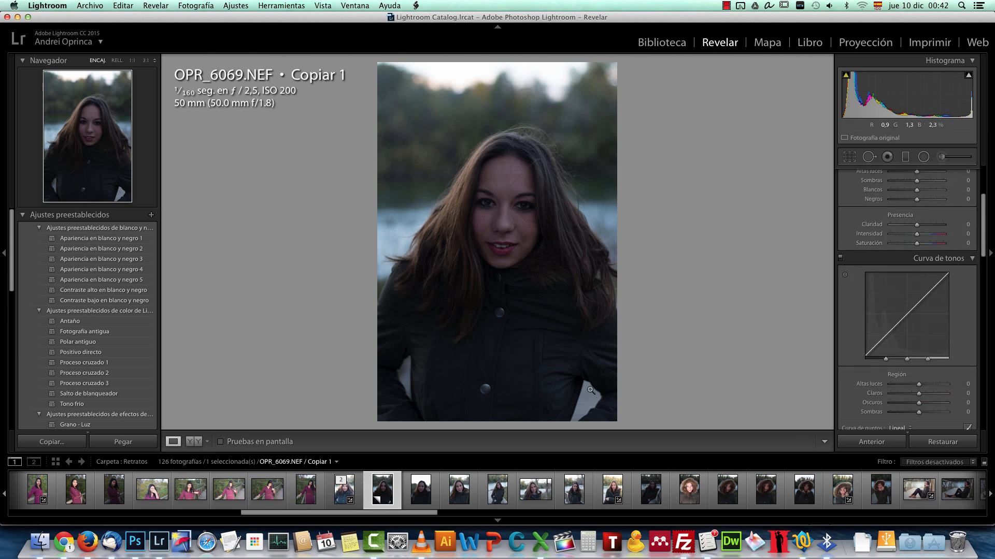
scroll(901, 251, up, 3)
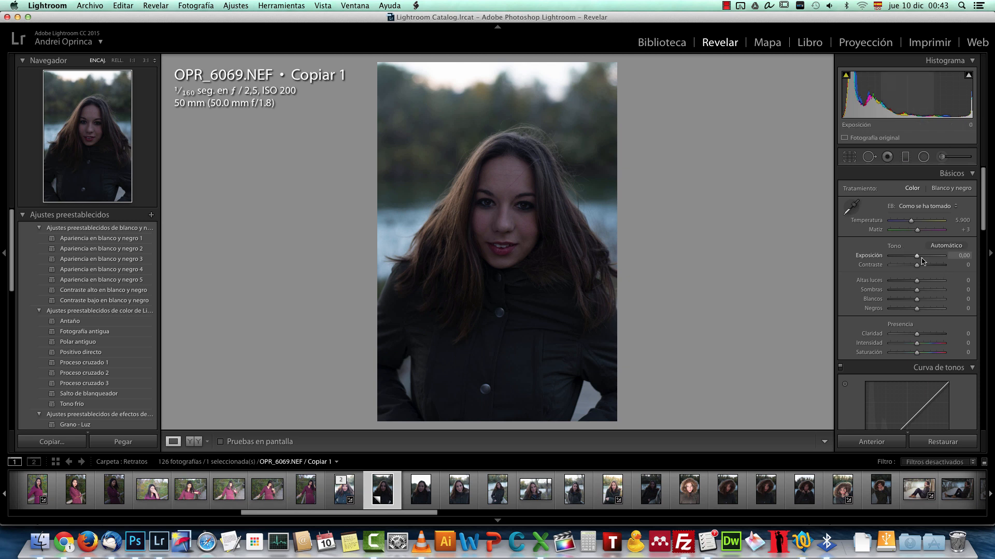
Step: Set the portrait's Exposure to +1.60, Contrast +32, Highlights −73, Shadows +24, Whites −19, Clarity −37, Vibrance −10 and Saturation +6
drag(917, 259, 927, 259)
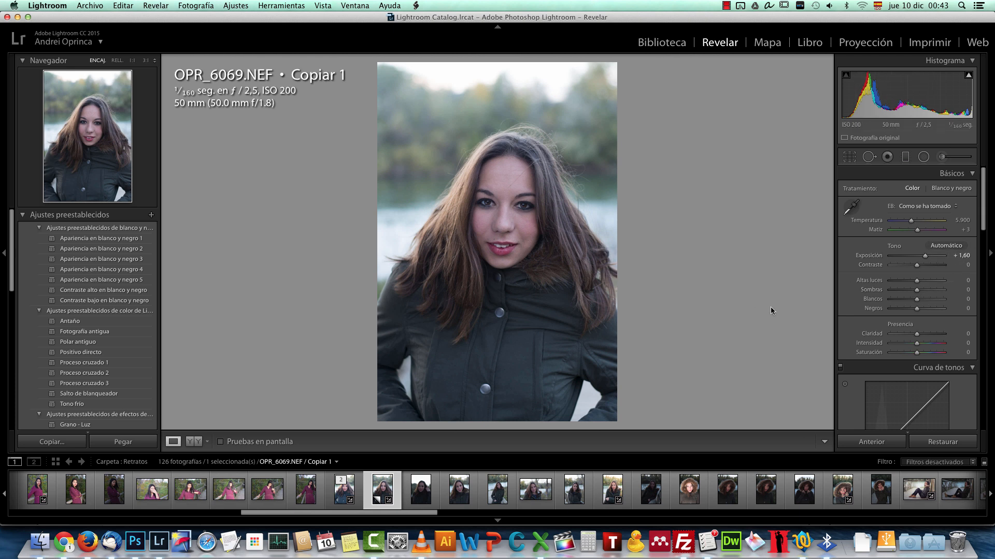
drag(916, 281, 896, 281)
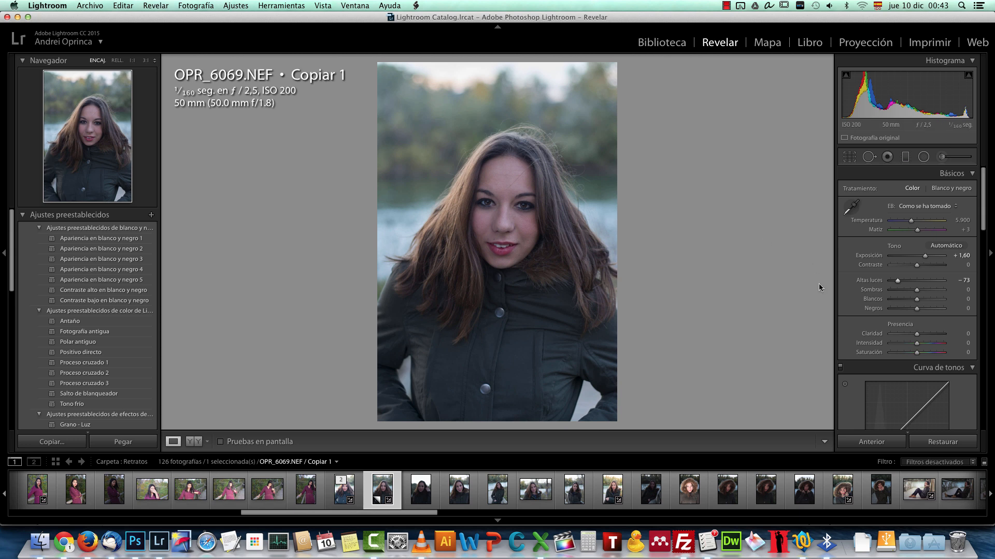
drag(916, 299, 908, 336)
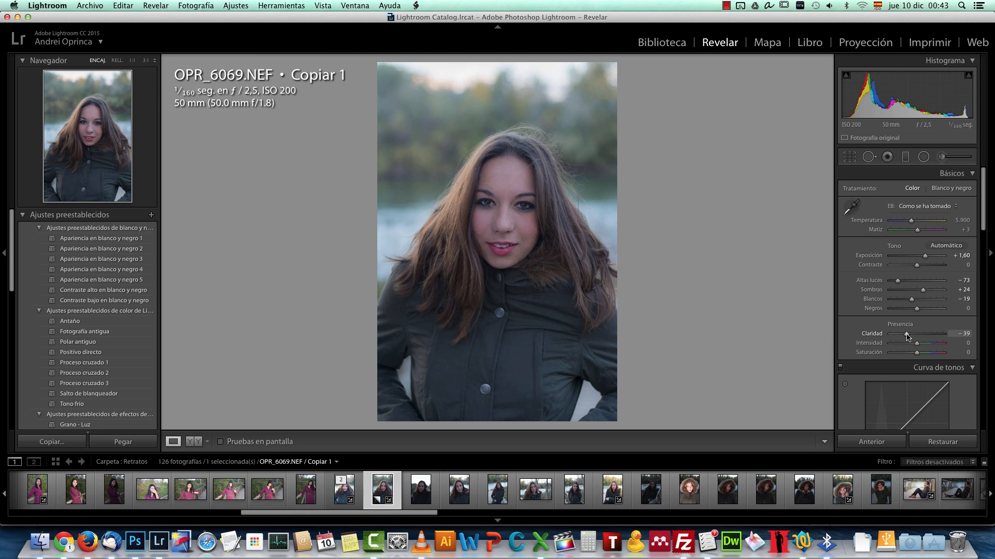
drag(918, 266, 925, 266)
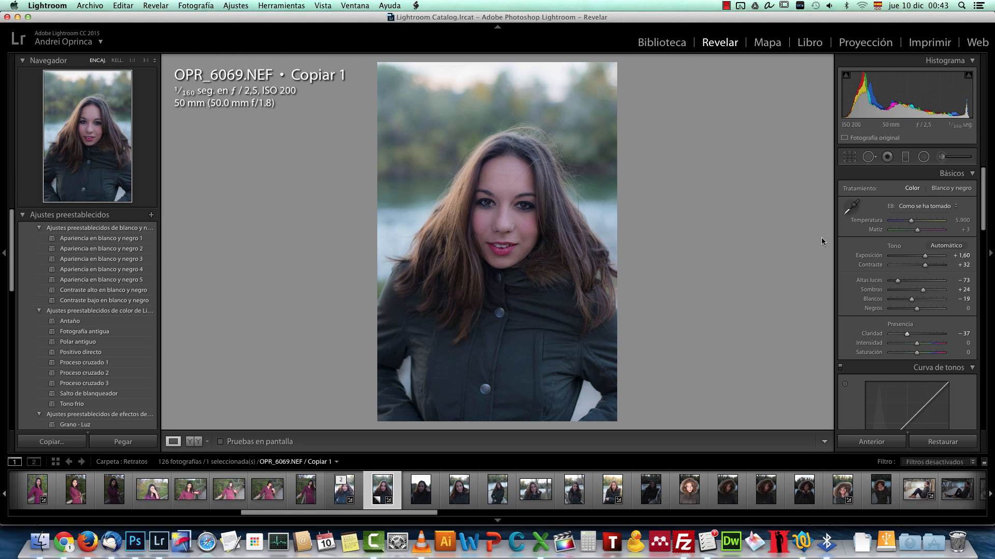
drag(918, 348, 920, 355)
Step: Split-tone the photo with a subtle blue shadow tint at a hue of about 221 and adjust the highlight tint
scroll(911, 256, down, 10)
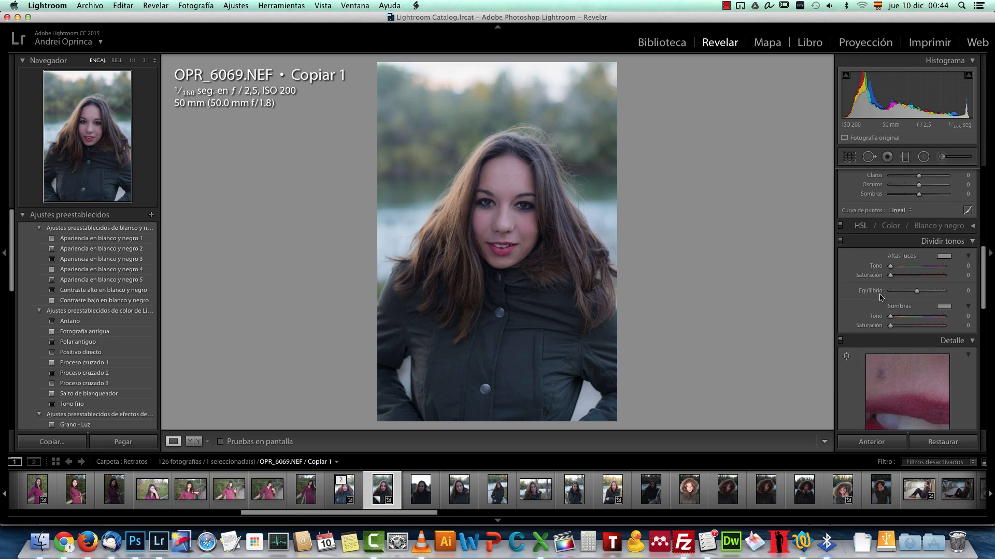
mouse_move(890, 316)
mouse_down()
mouse_move(925, 321)
mouse_move(897, 328)
mouse_up()
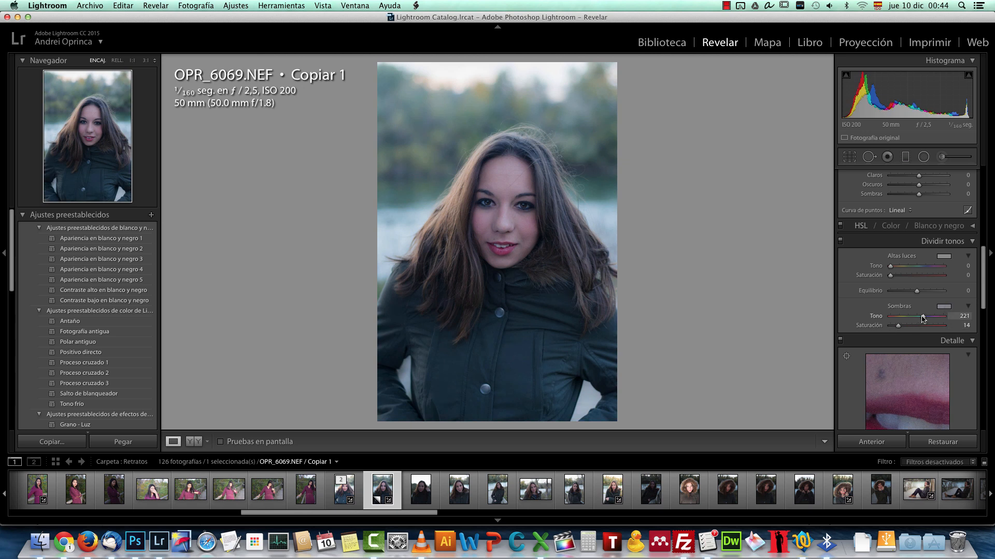
drag(898, 326, 894, 327)
drag(890, 266, 896, 270)
Step: Refine the basic adjustments to Exposure +1.75, Contrast +16, Shadows +15, Clarity −20 and Vibrance +5
scroll(911, 267, up, 10)
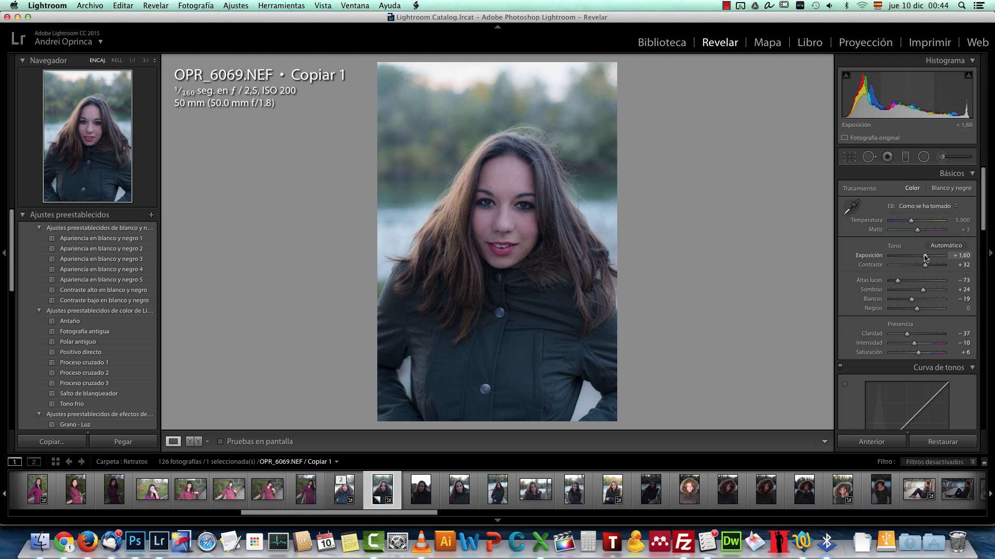
drag(926, 256, 927, 256)
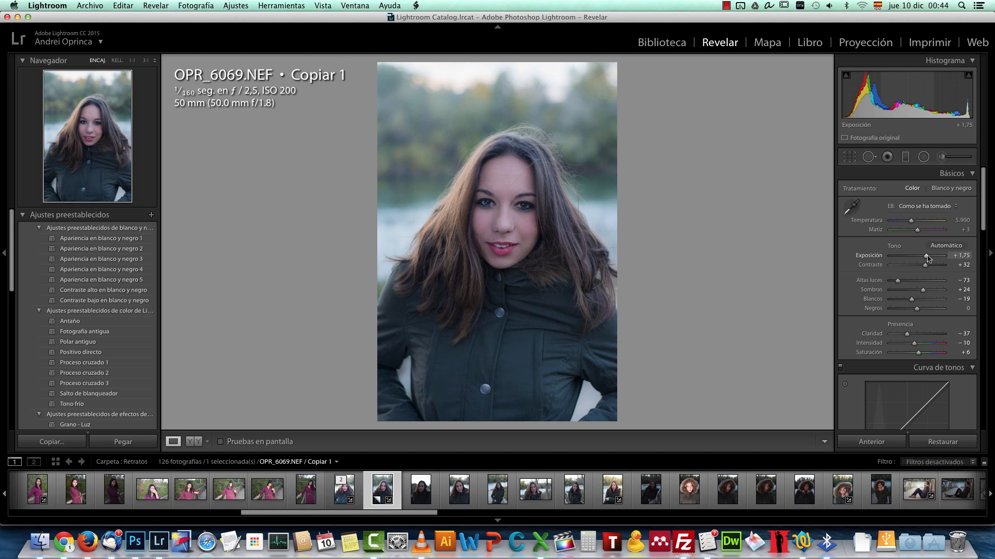
scroll(926, 353, down, 2)
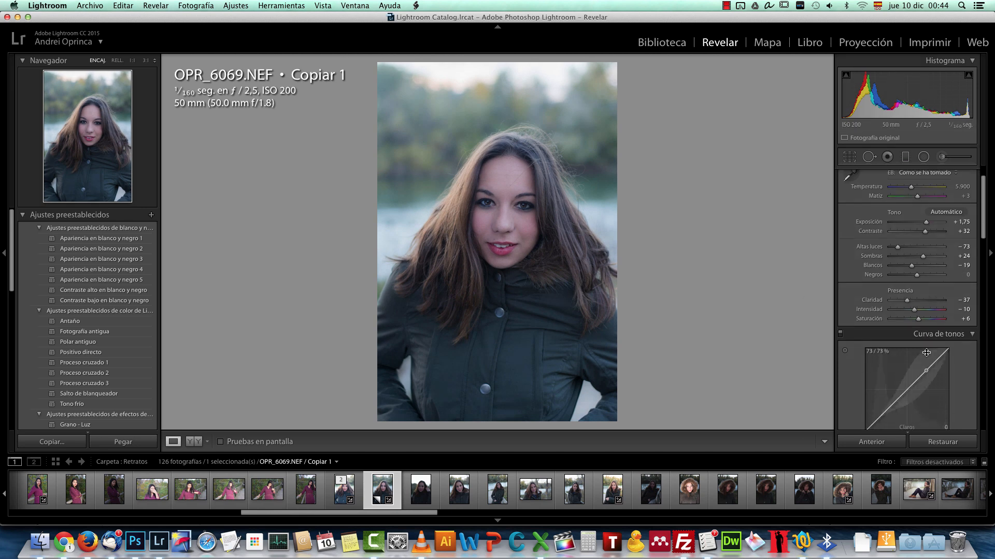
scroll(927, 353, down, 2)
drag(925, 202, 921, 231)
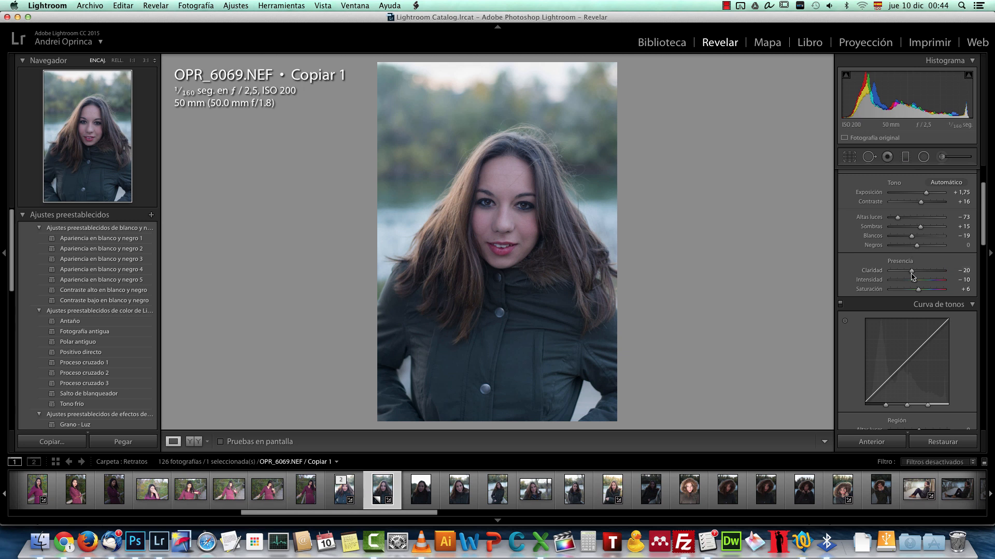
drag(915, 283, 921, 282)
Step: Check the skin and eye detail of the face, and send the adjusted portrait to Adobe Photoshop CC 2015 for editing
click(524, 220)
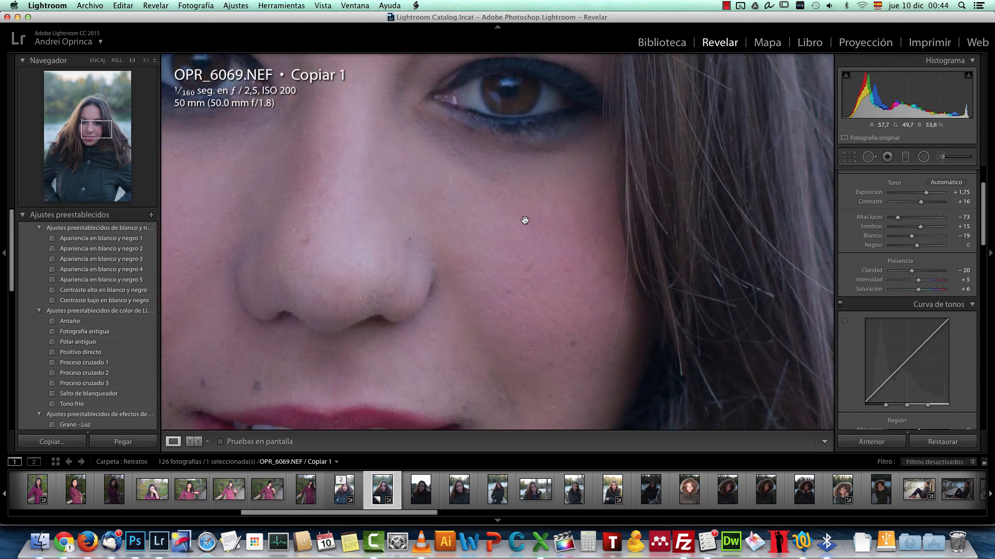
drag(553, 237, 644, 324)
drag(368, 264, 599, 269)
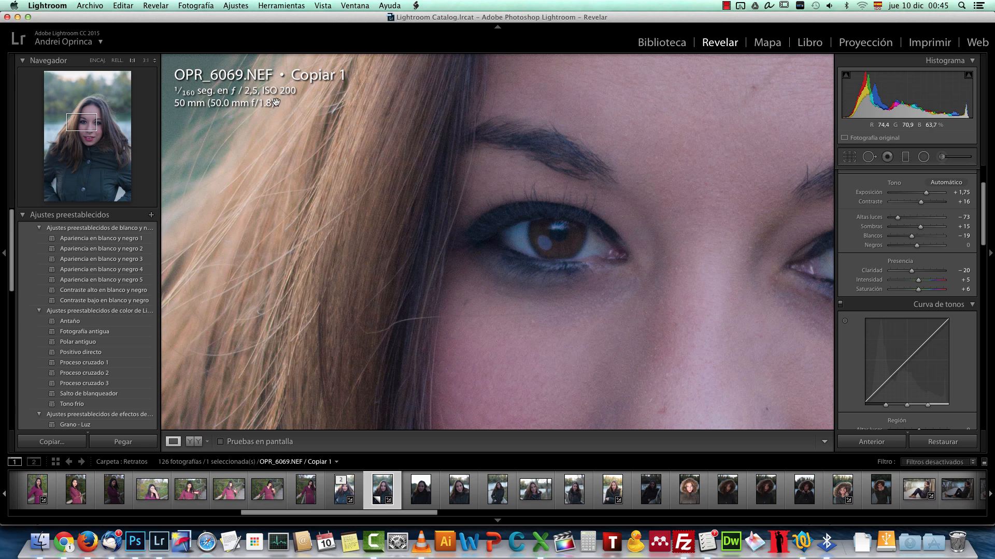
click(583, 214)
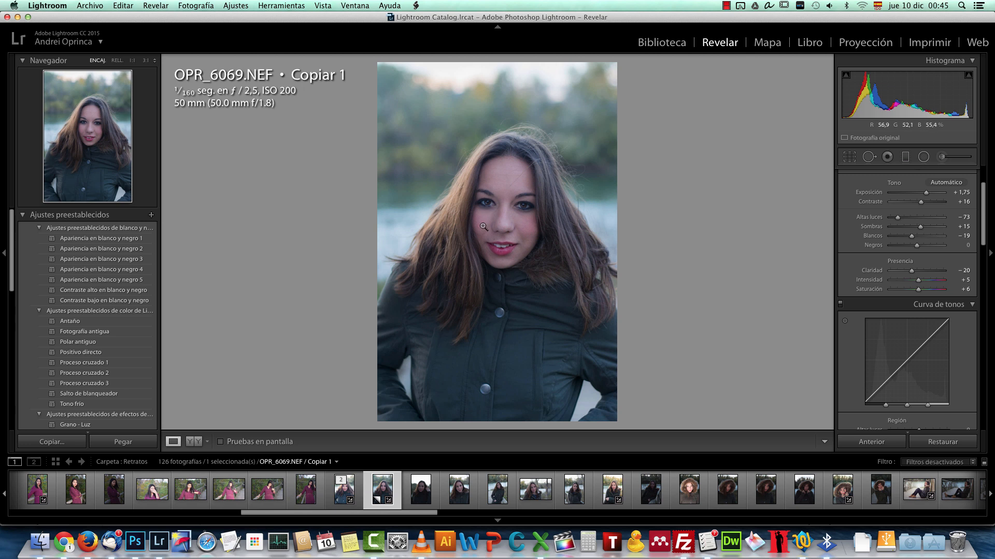
right_click(484, 197)
mouse_move(606, 270)
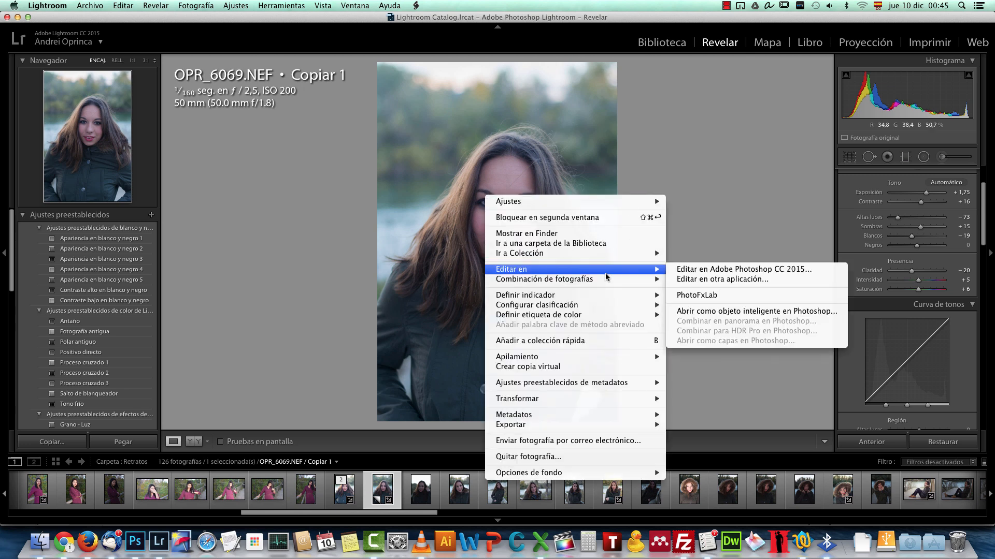
click(796, 269)
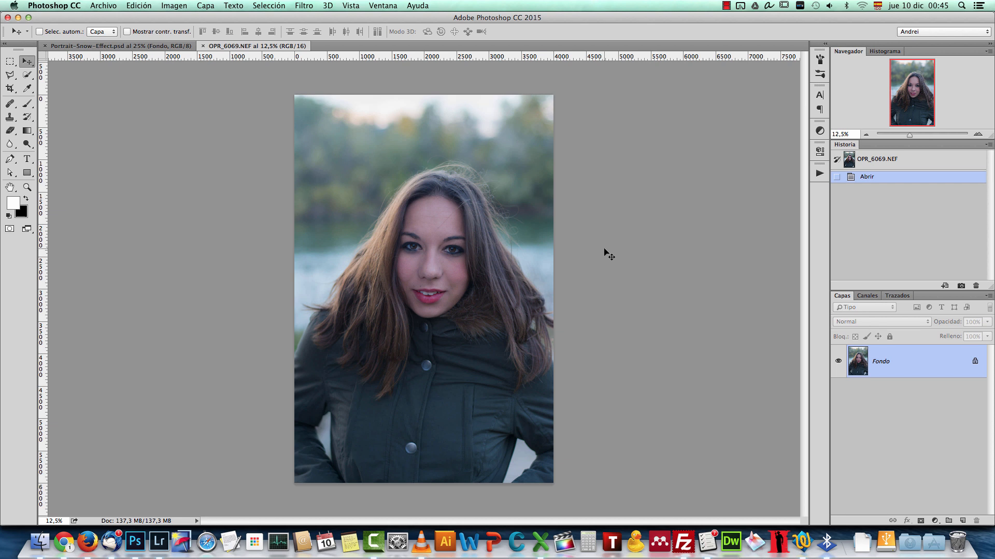
Step: Duplicate the background layer and resize the image to 2000 × 3000 pixels
key(ctrl+j)
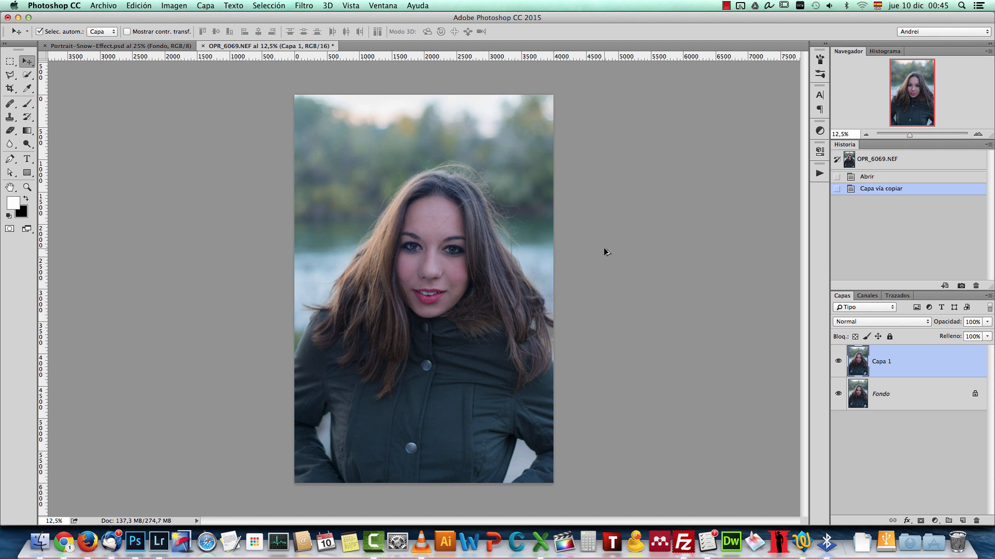
key(ctrl+alt+i)
drag(375, 243, 393, 320)
drag(369, 212, 428, 269)
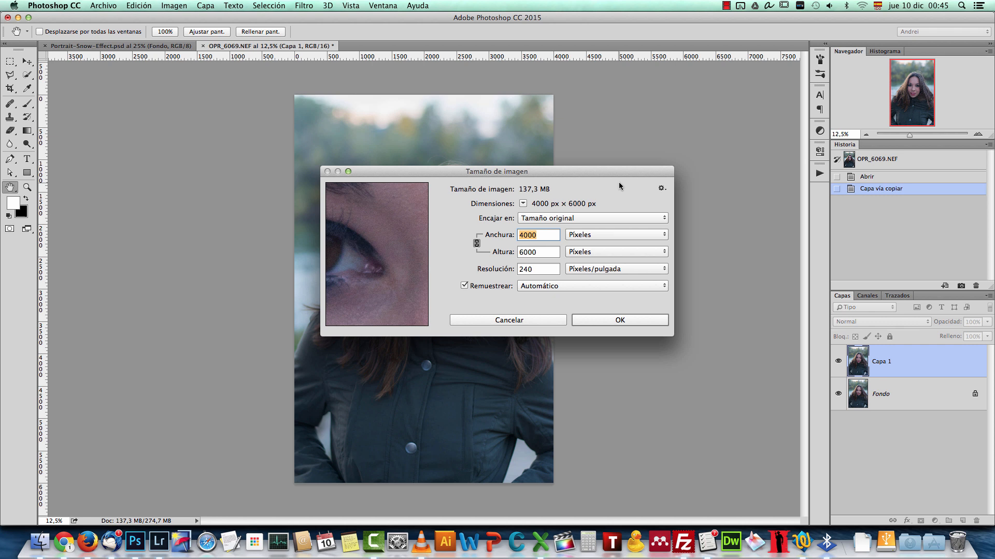
text(200)
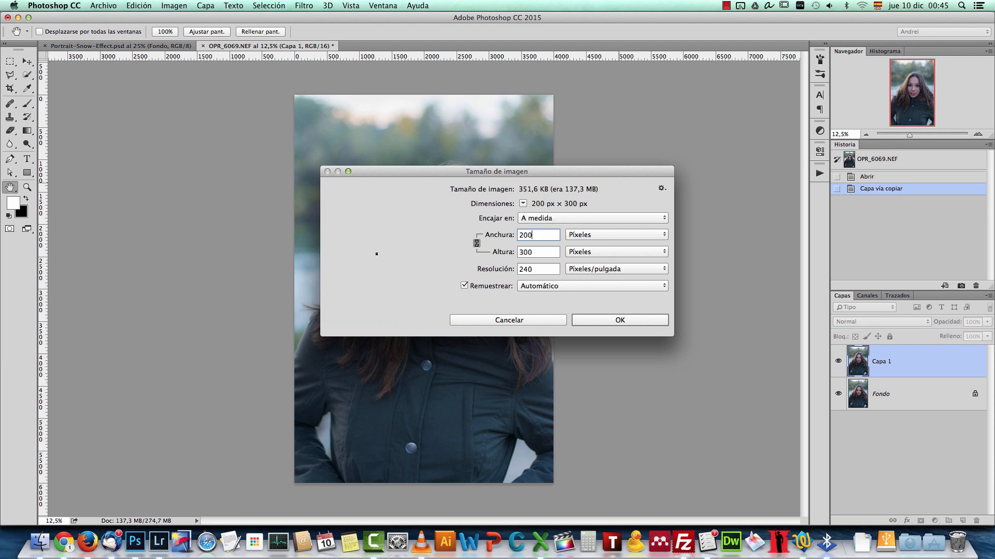
text(0)
click(644, 321)
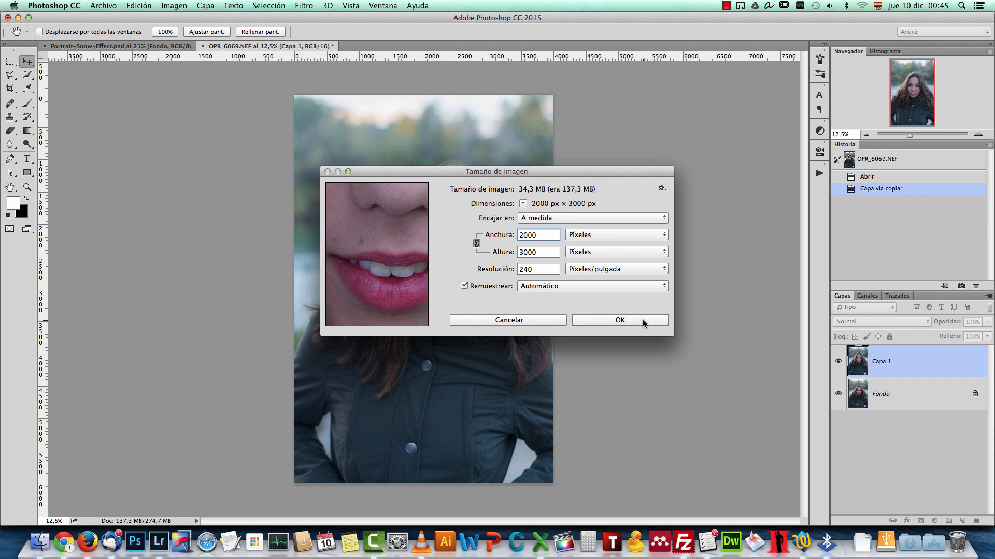
click(978, 134)
click(978, 134)
click(978, 134)
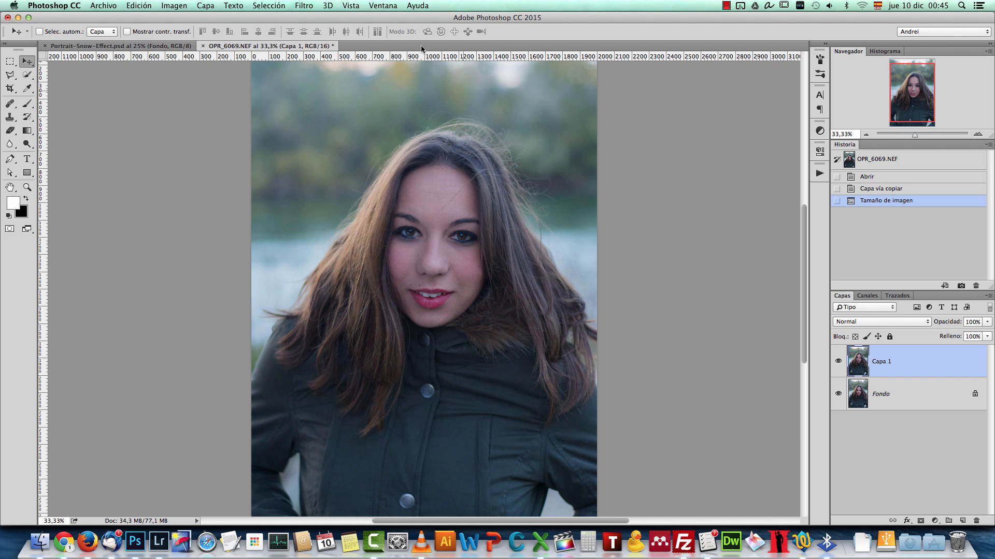
Step: Apply a 25 px Field Blur to the duplicated portrait layer
click(303, 6)
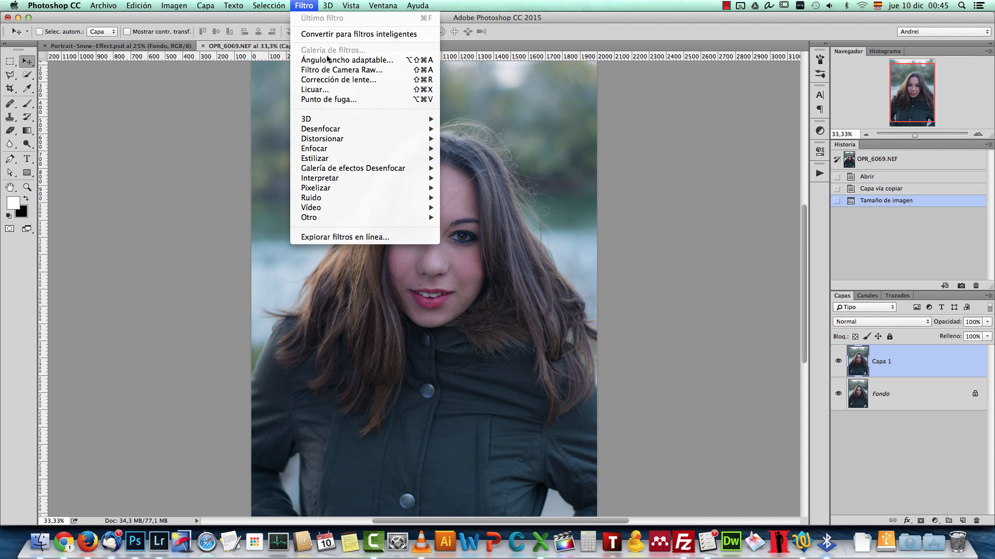
mouse_move(361, 133)
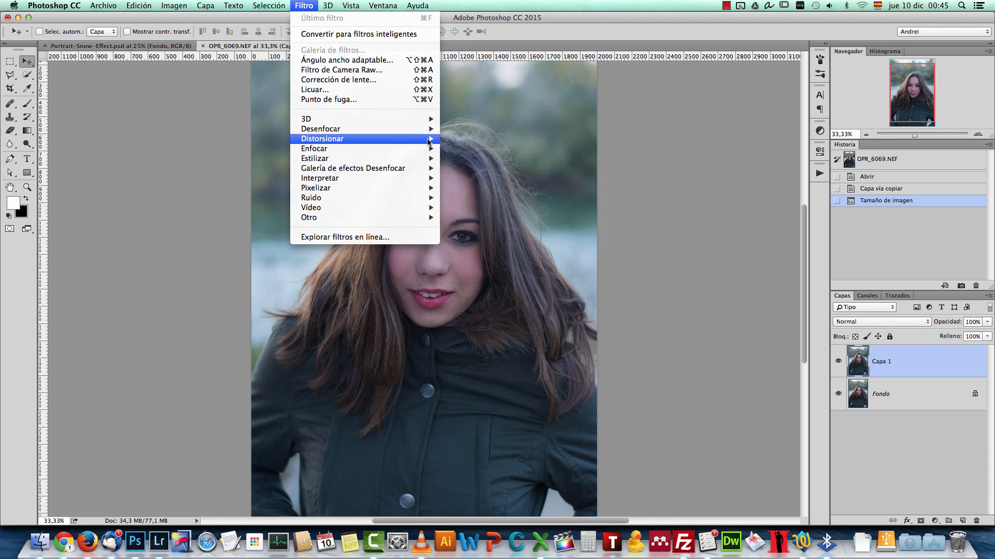
mouse_move(389, 172)
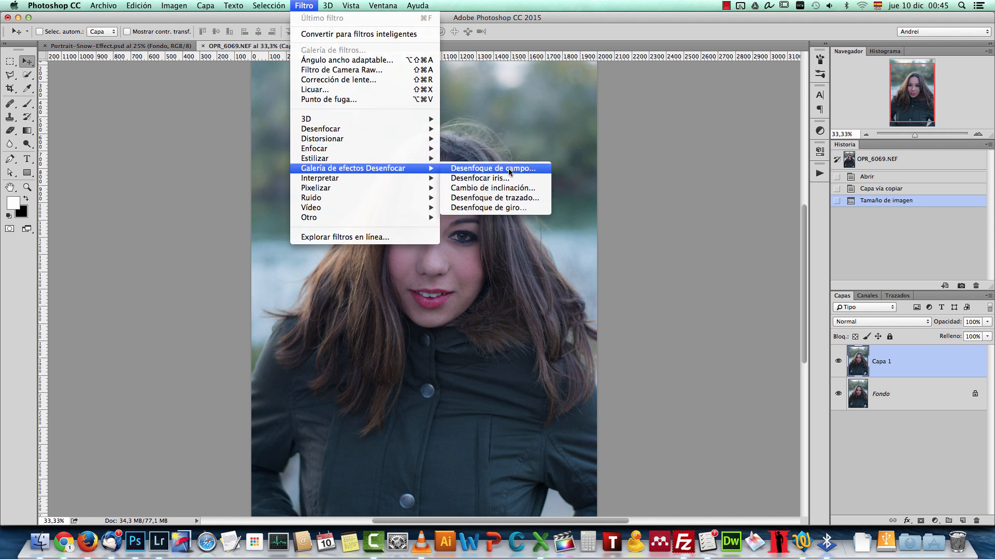
click(534, 172)
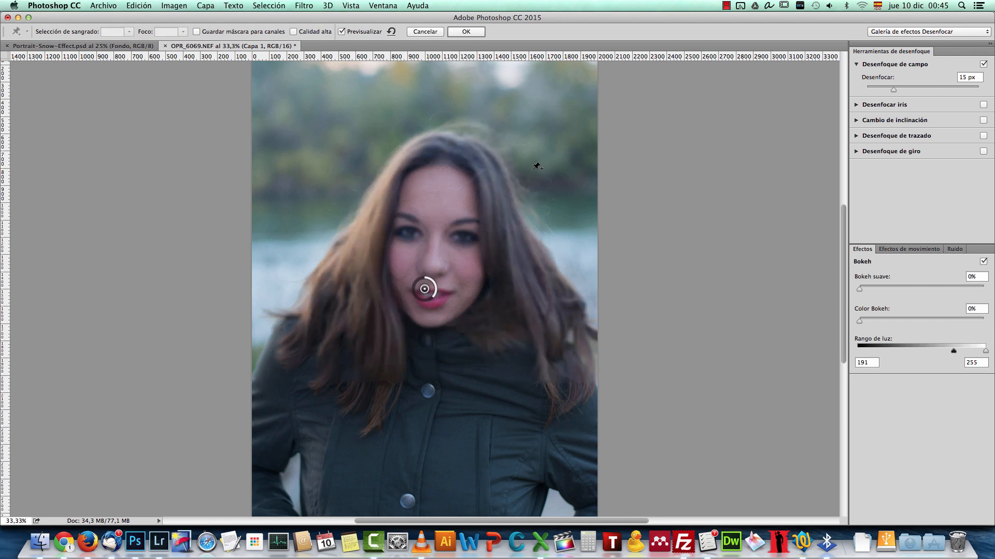
drag(434, 300, 421, 306)
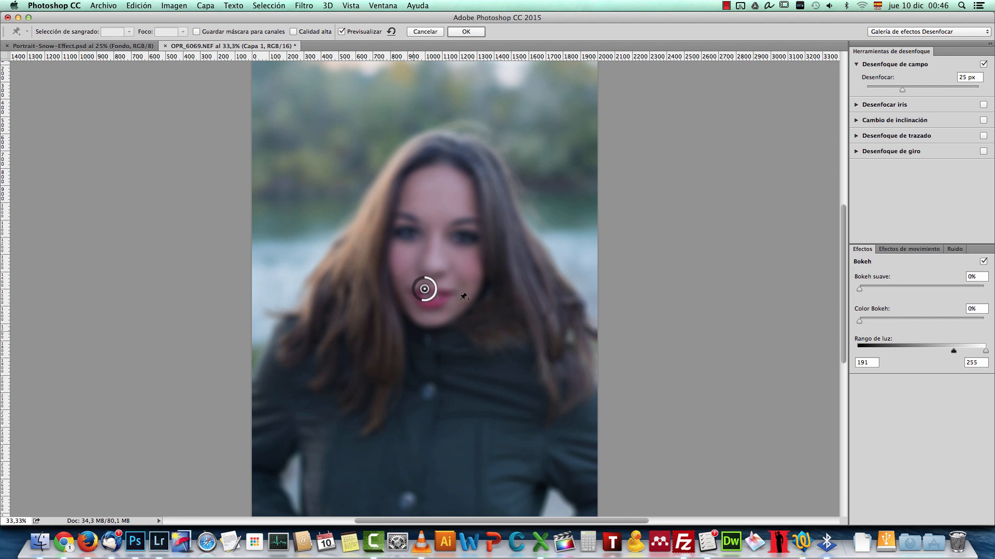
click(475, 35)
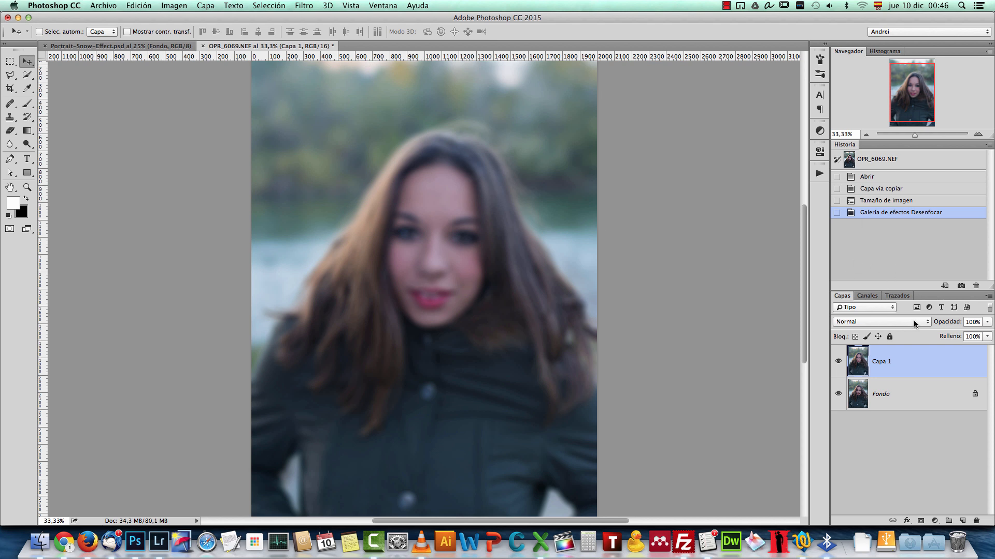
Step: Set the blurred layer's blend mode to Screen (Trama) and its opacity to 40%
click(911, 322)
click(868, 400)
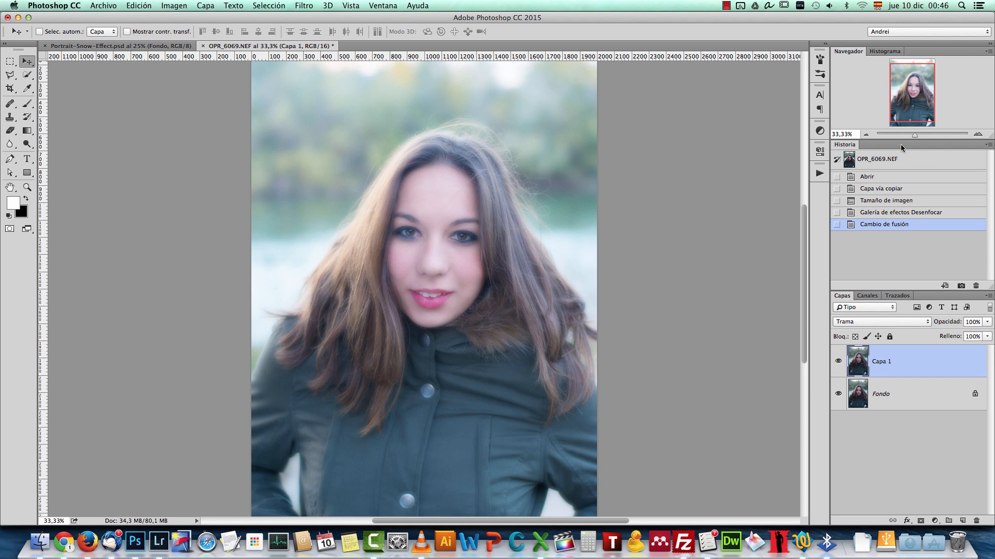
click(977, 321)
text(40)
key(Return)
Step: Compare the portrait with and without the blurred layer, and examine the soft glow on the face up close
click(837, 361)
click(837, 361)
click(837, 361)
click(837, 361)
key(super+1)
drag(527, 173, 559, 366)
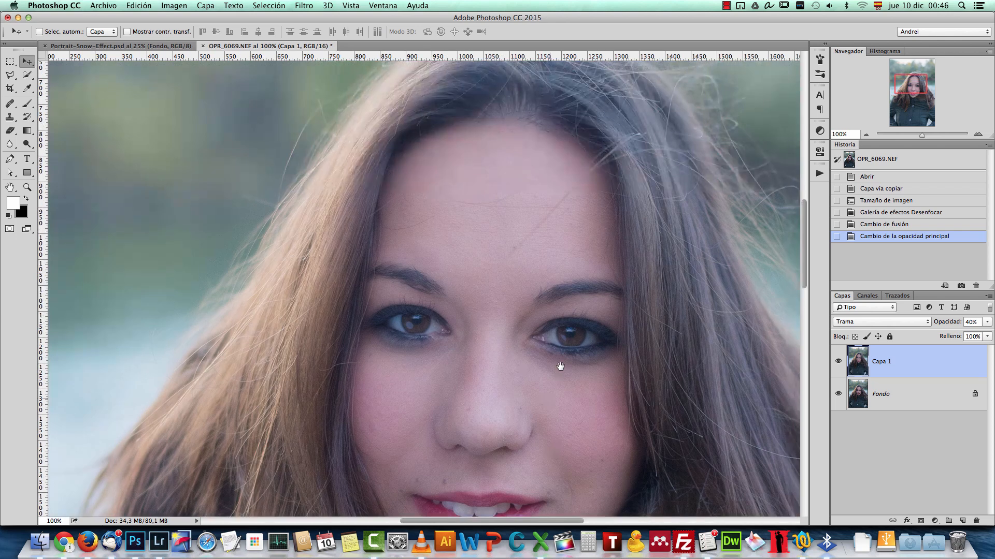
drag(611, 304, 521, 342)
scroll(554, 269, down, 5)
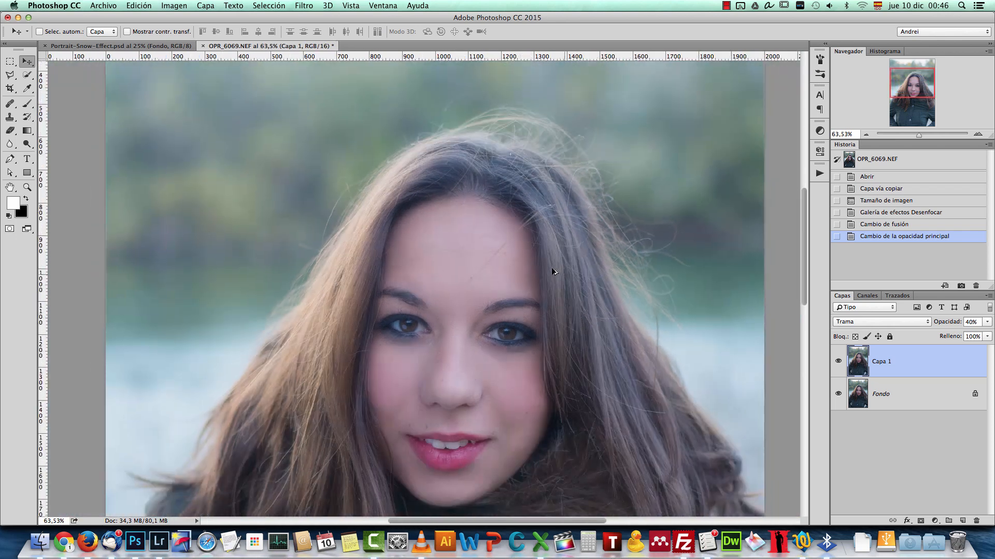
scroll(565, 248, down, 3)
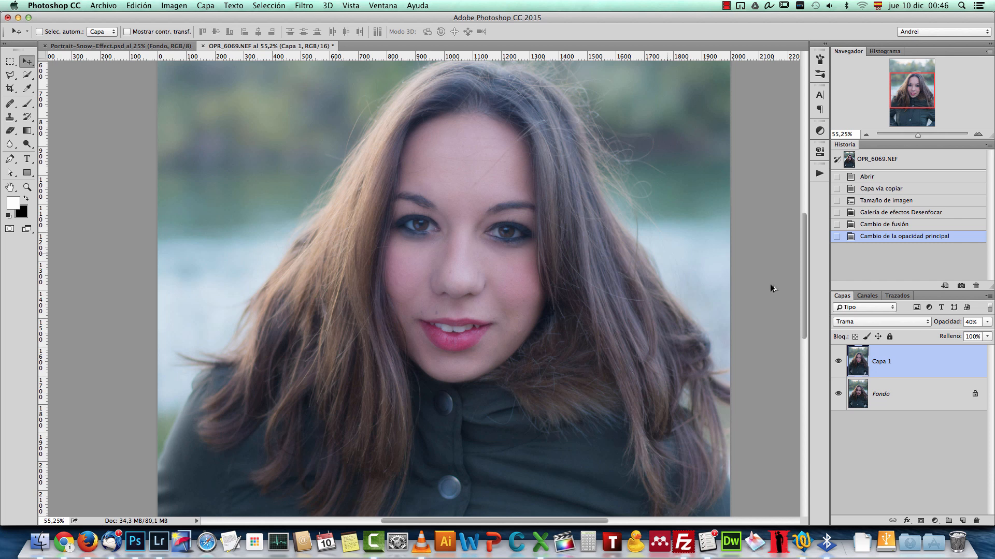
scroll(634, 241, down, 2)
scroll(657, 307, down, 3)
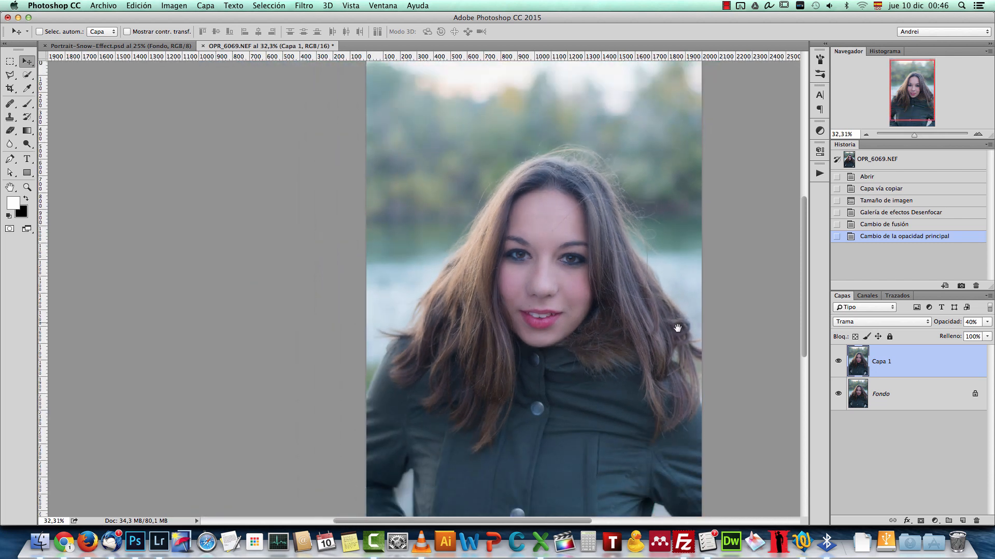
drag(655, 322, 598, 292)
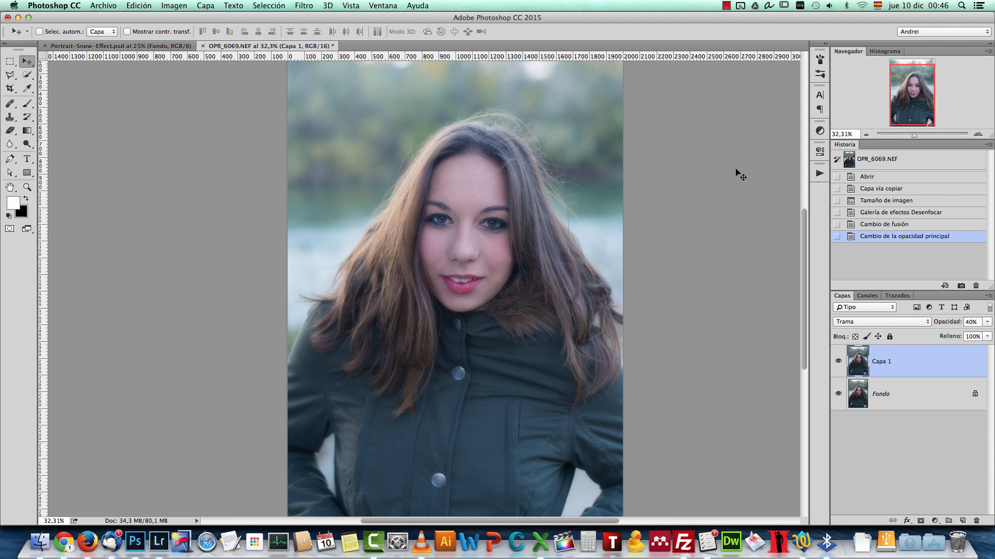
Step: Add a new layer above the blurred one and fill it with black
click(962, 521)
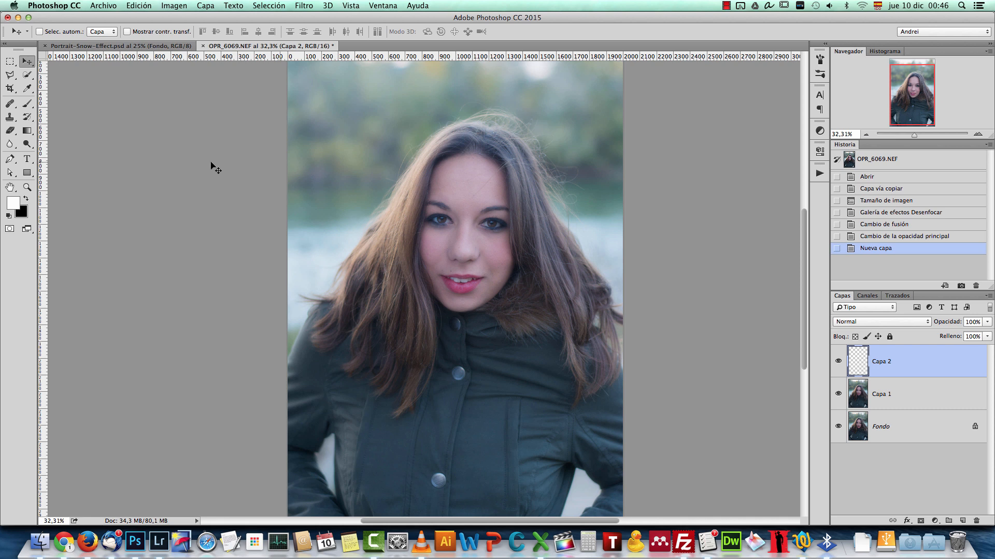
key(x)
key(alt+BackSpace)
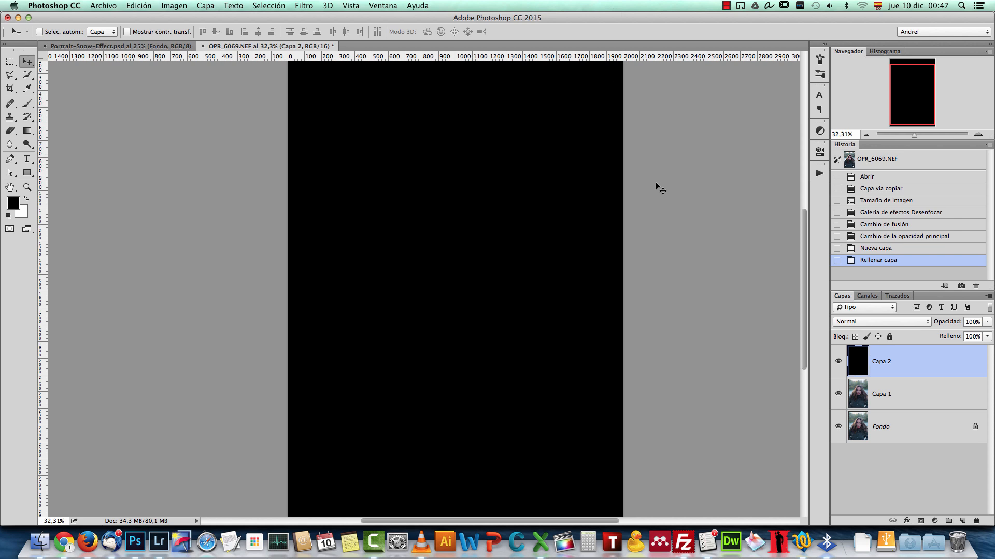
Step: Add monochromatic noise to the black layer with an amount of 250% and uniform distribution
click(292, 7)
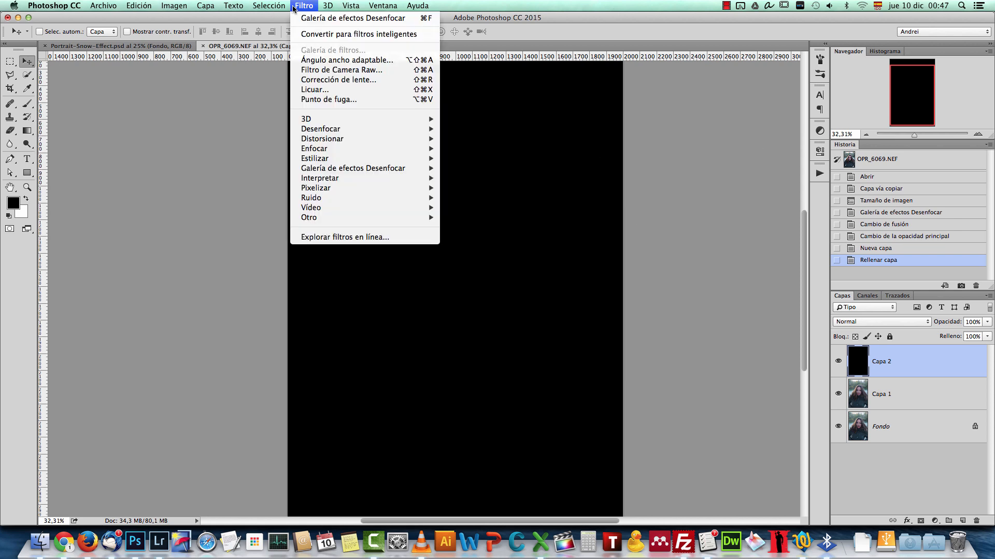
mouse_move(362, 198)
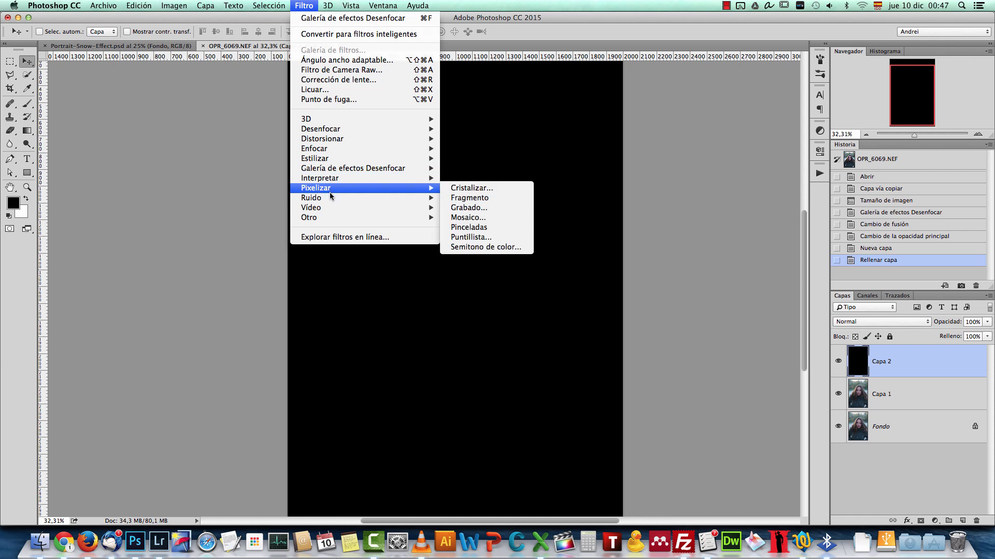
click(476, 197)
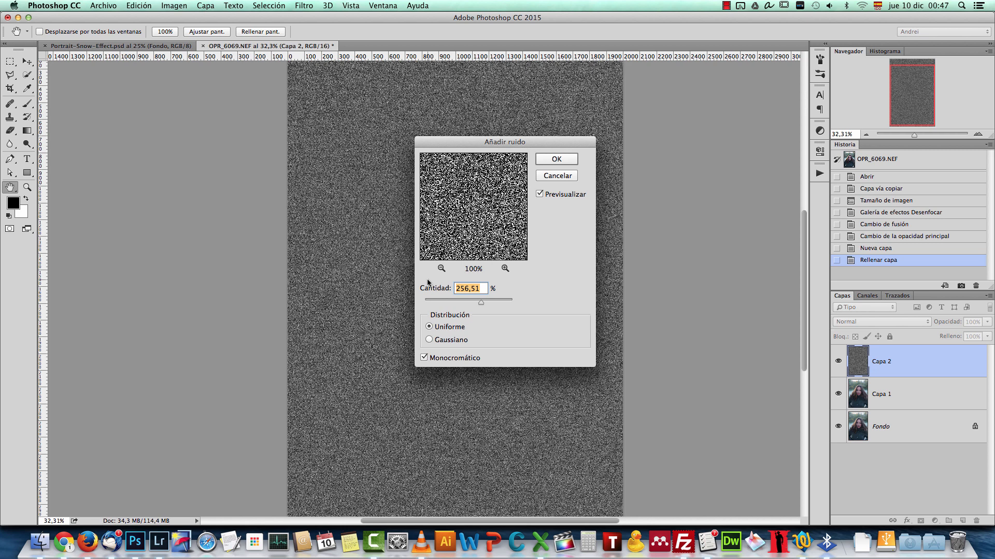
text(250)
click(429, 340)
click(429, 327)
click(562, 167)
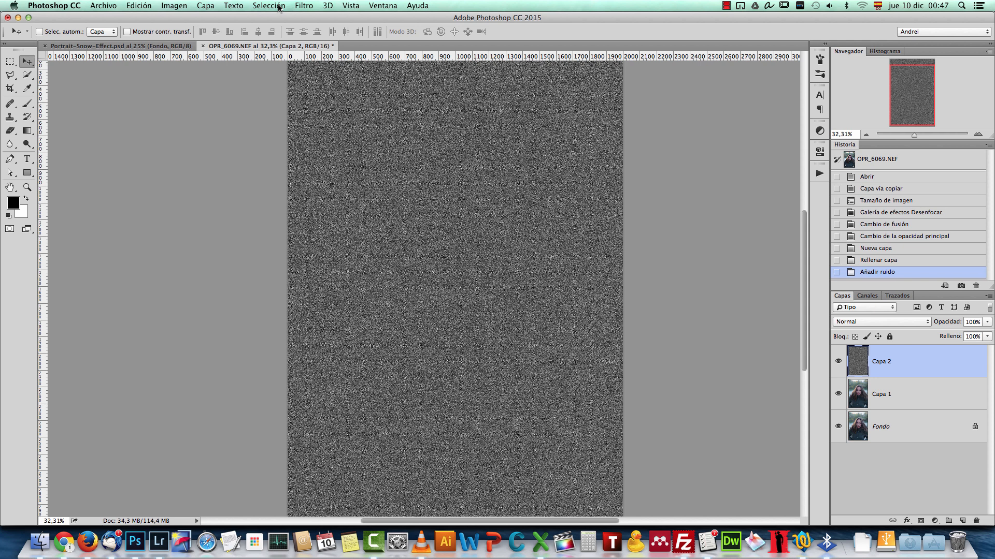
Step: Convert the image to 8 bits per channel
click(305, 6)
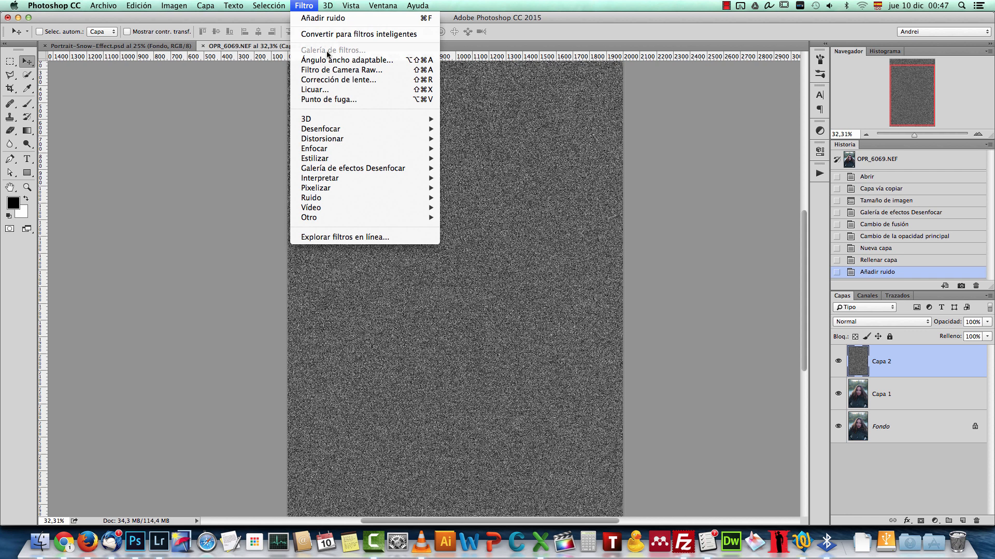
click(165, 18)
click(176, 6)
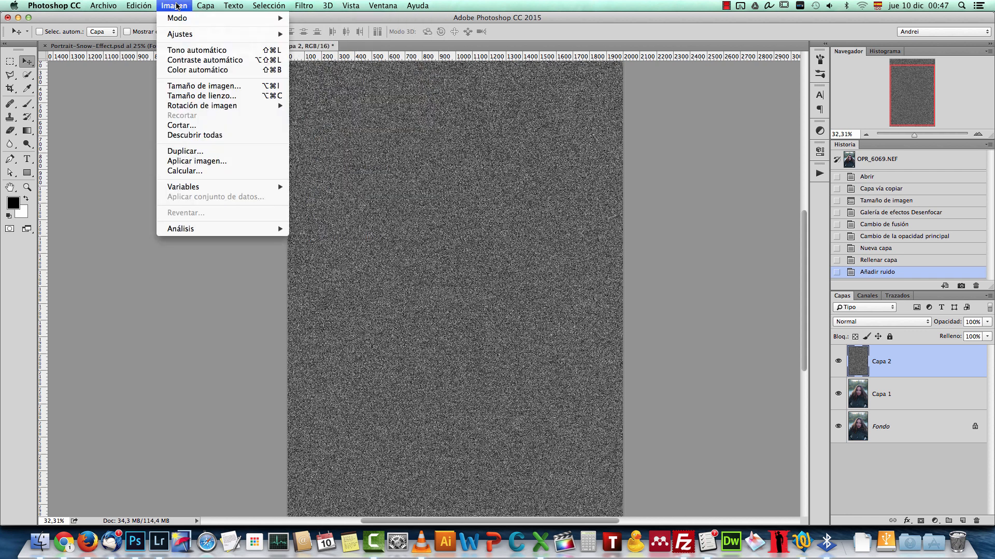
mouse_move(200, 18)
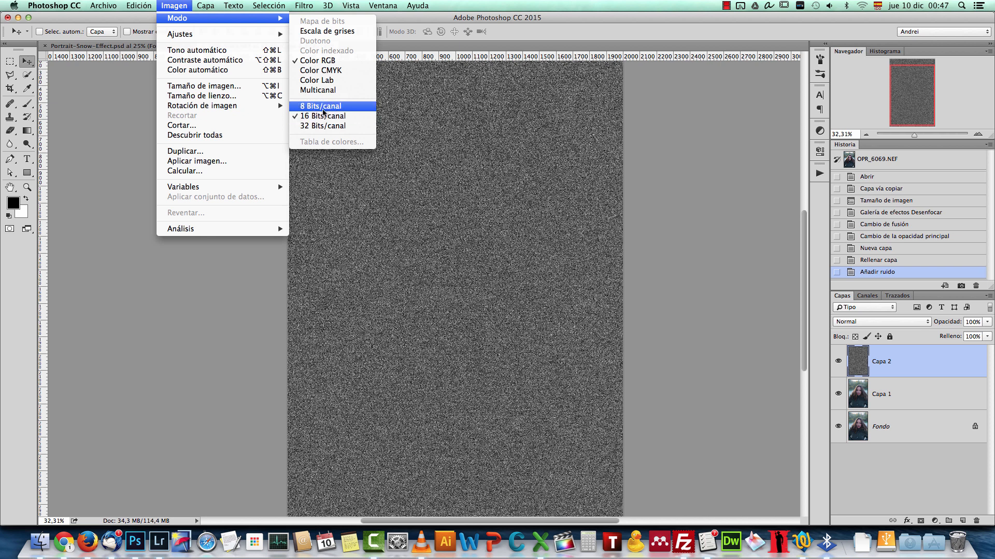
click(326, 107)
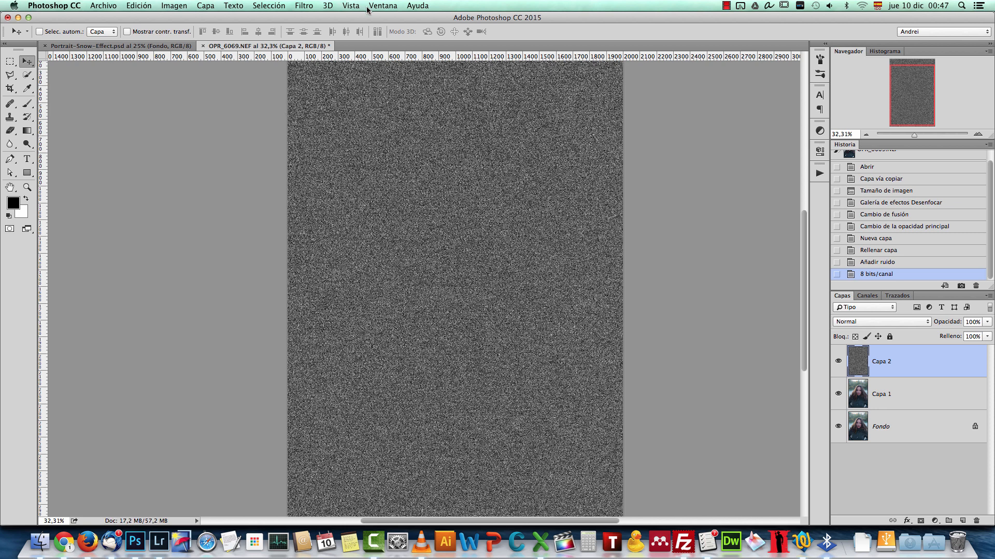
Step: Apply the Dry Brush (Pincel seco) effect from the Filter Gallery to the noise layer with brush size 1
click(306, 6)
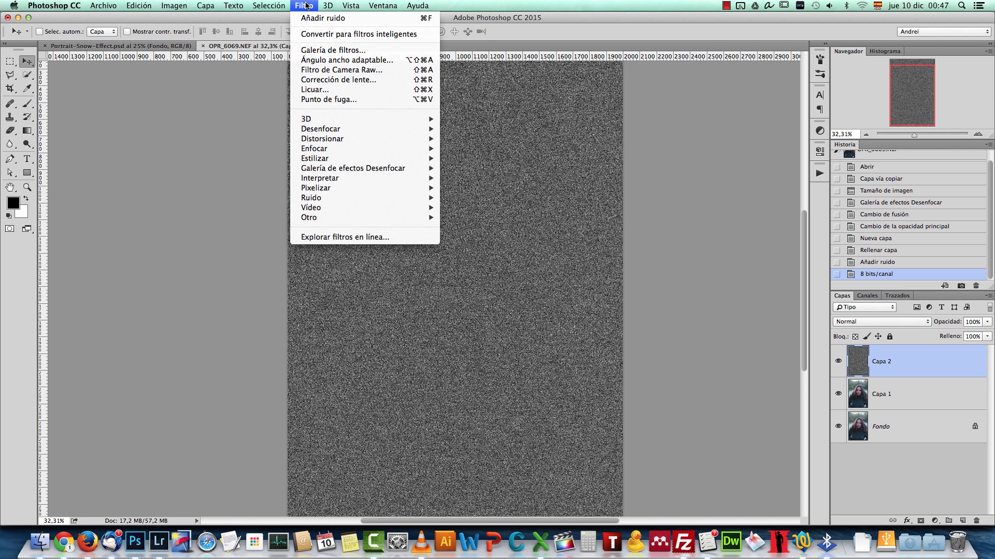
click(370, 52)
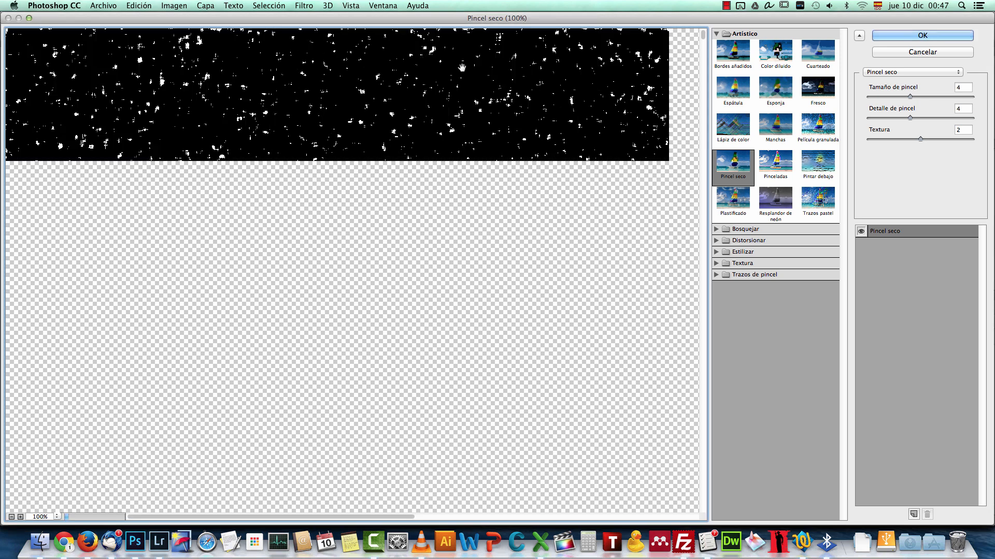
click(717, 33)
click(717, 33)
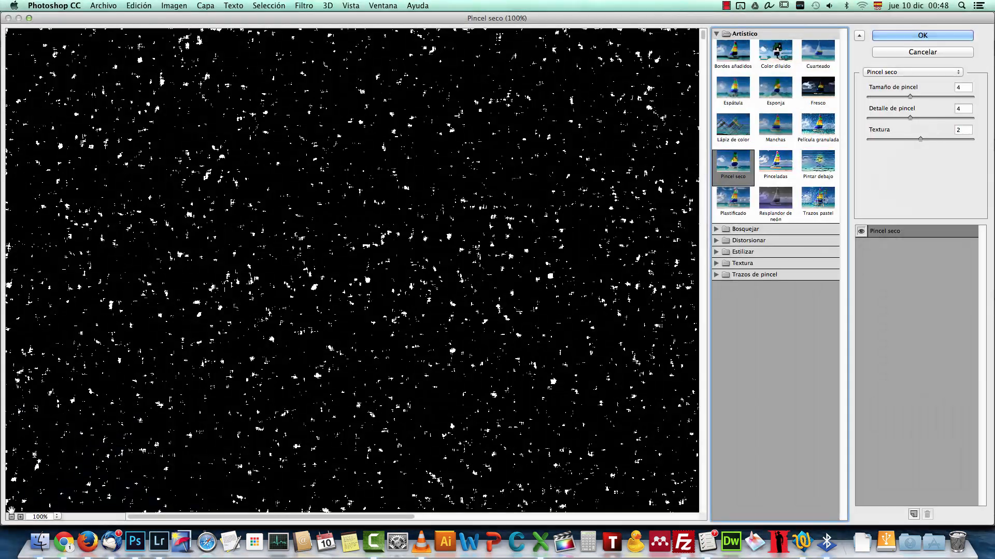
click(11, 517)
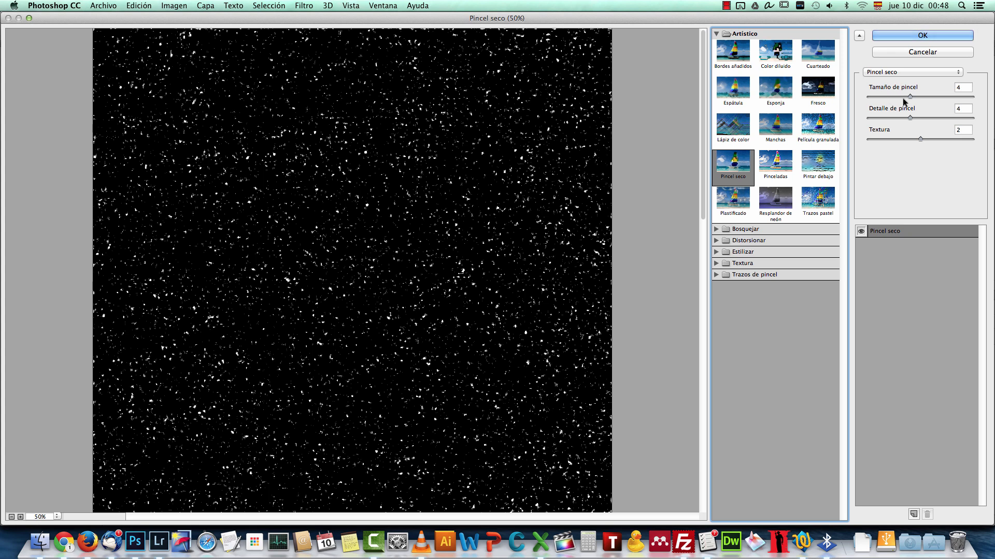
drag(910, 97, 954, 97)
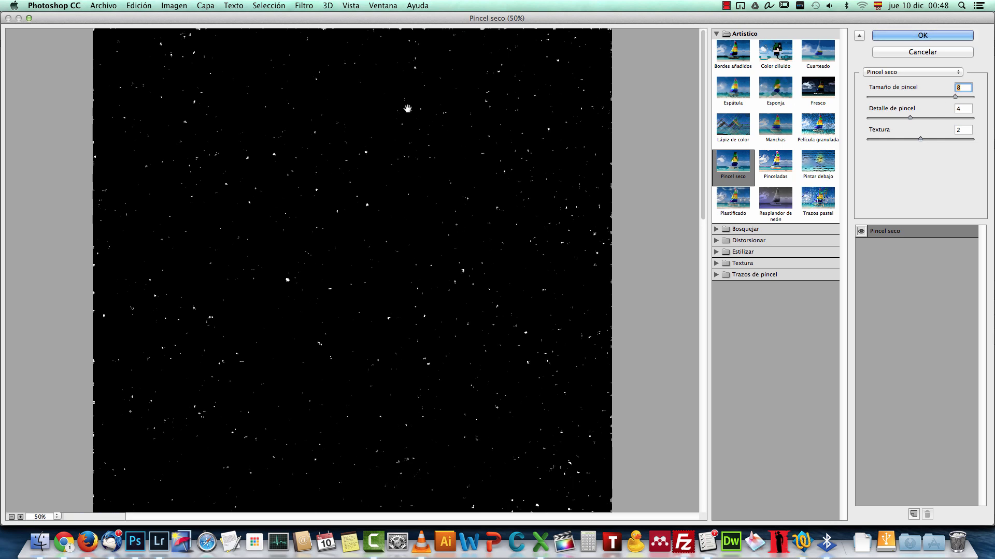
drag(955, 97, 889, 97)
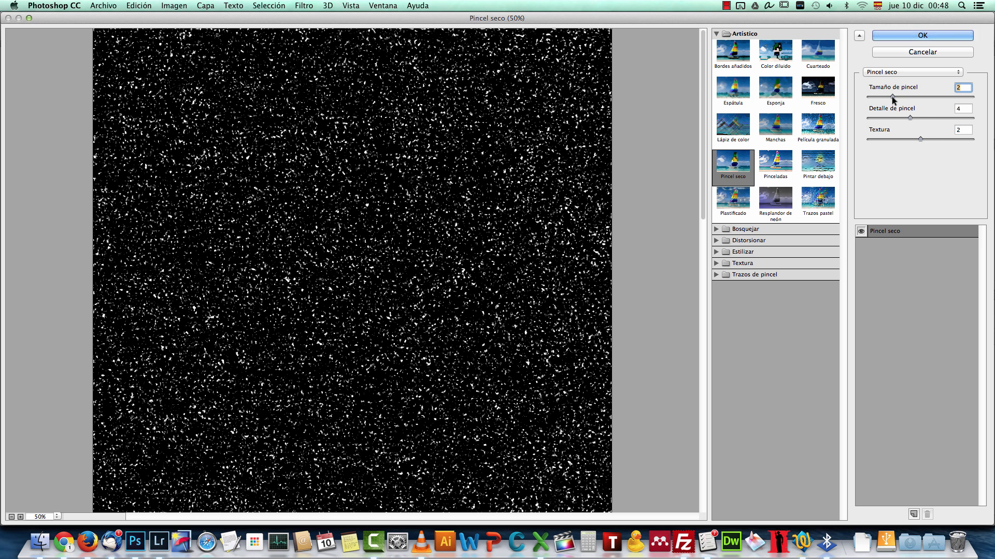
drag(891, 97, 875, 96)
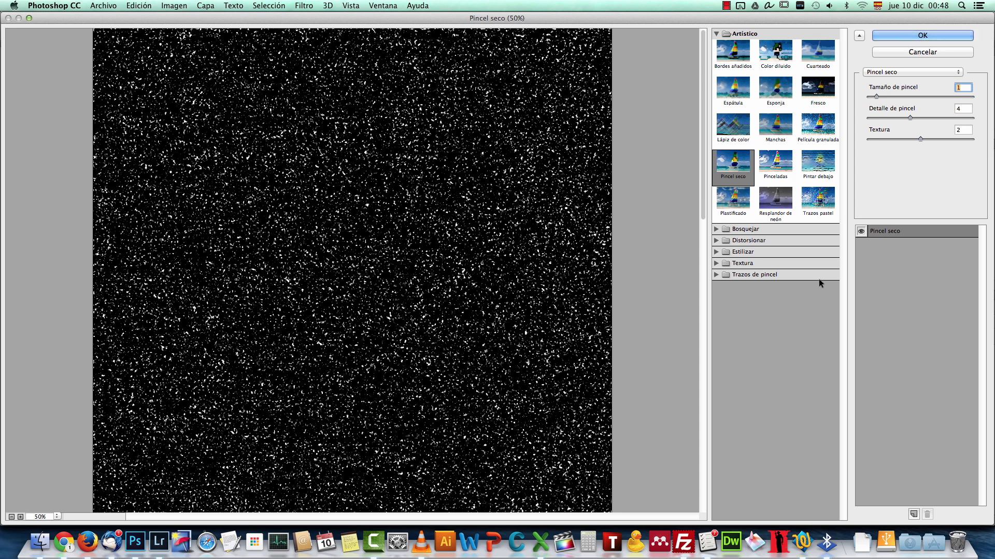
Step: Stack a second Dry Brush effect with brush size 4 and compare the flakes with and without it
click(913, 515)
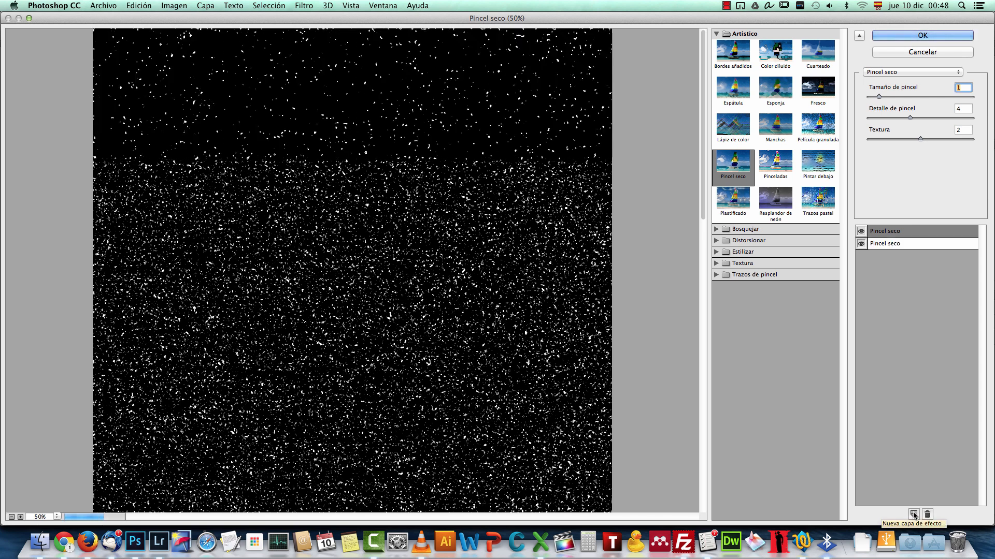
click(920, 238)
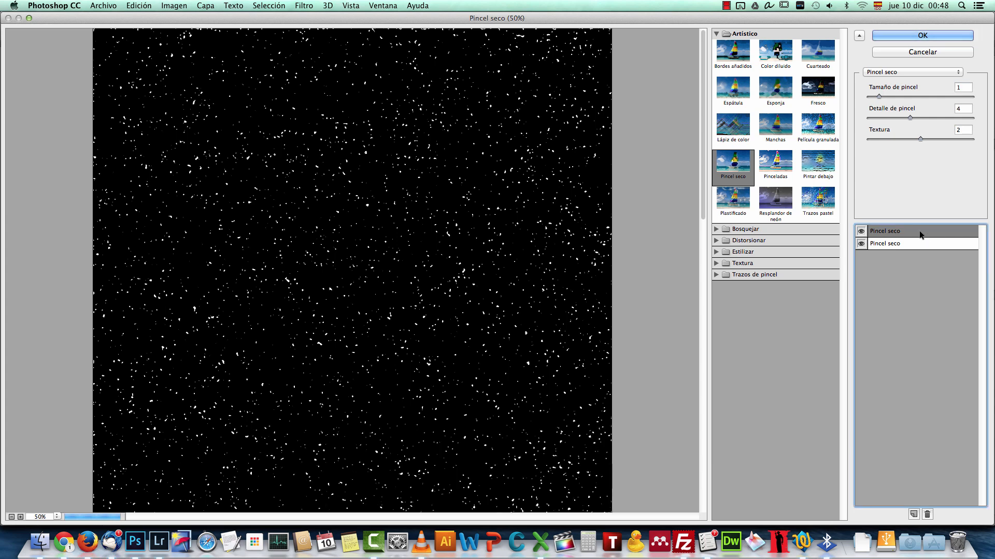
click(879, 96)
drag(884, 97, 915, 97)
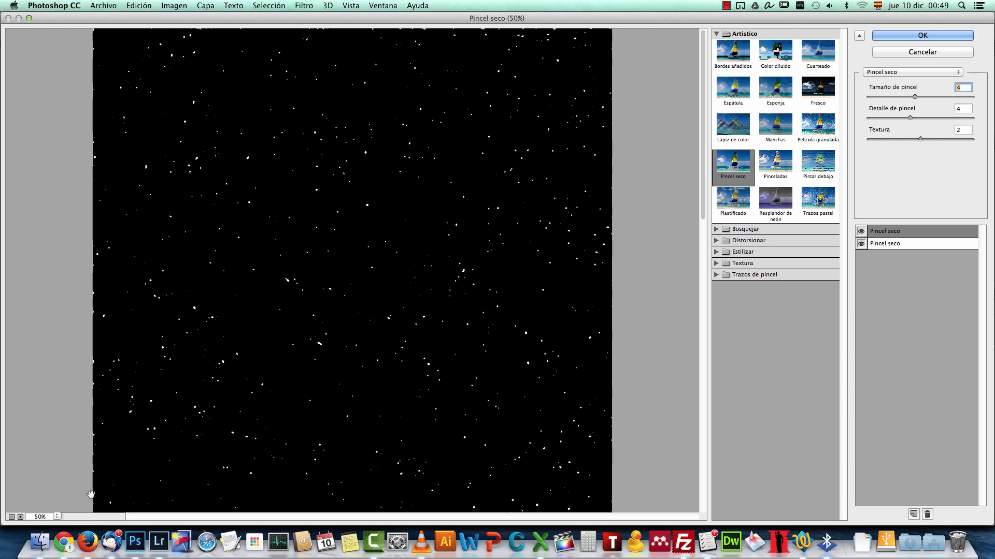
click(21, 517)
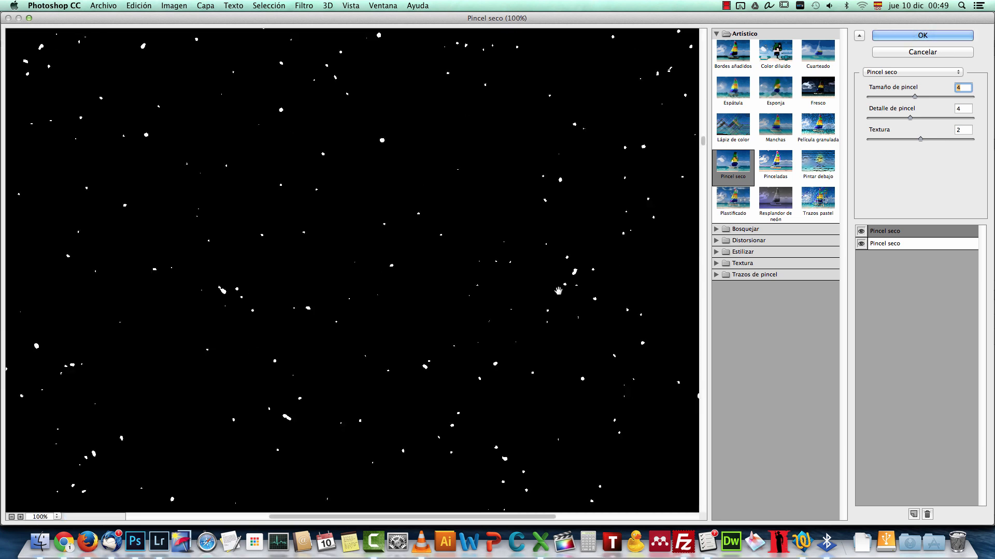
click(865, 231)
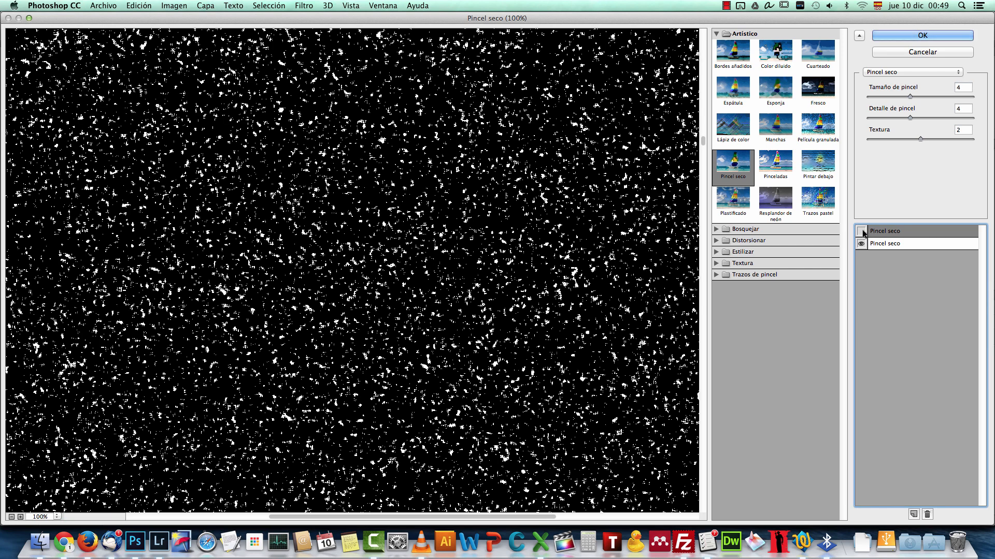
click(864, 232)
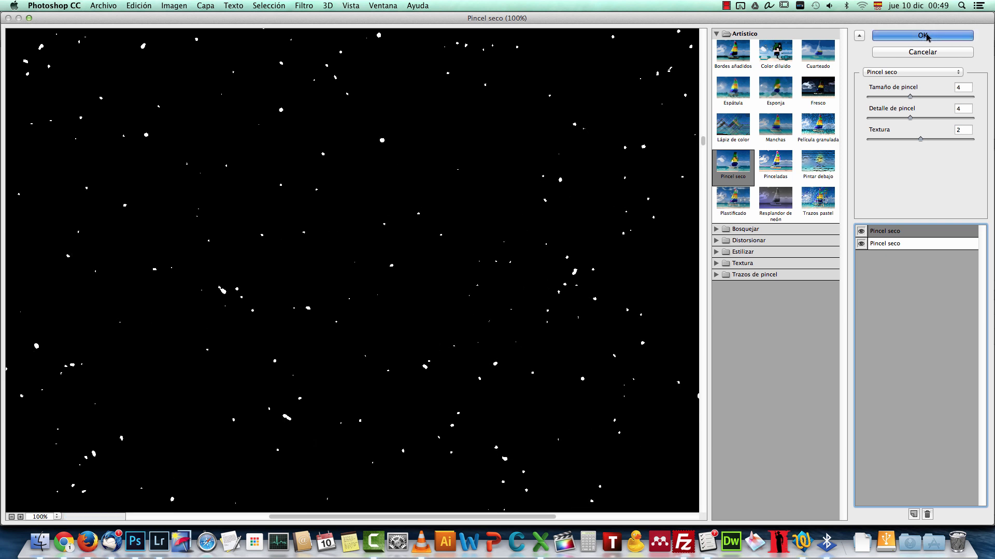
Step: Apply the two stacked Dry Brush effects, and hide a duplicate made of the resulting snow layer
click(924, 36)
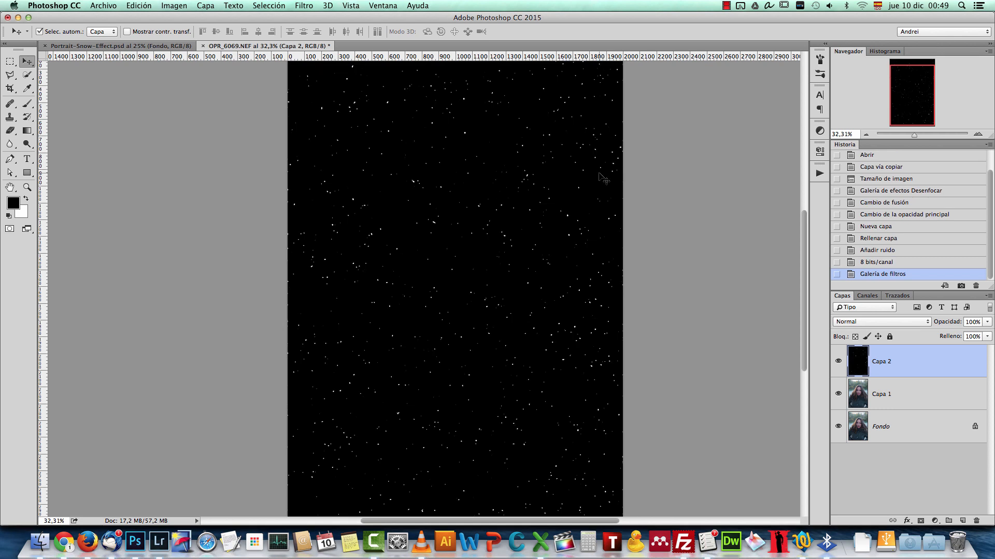
key(super+j)
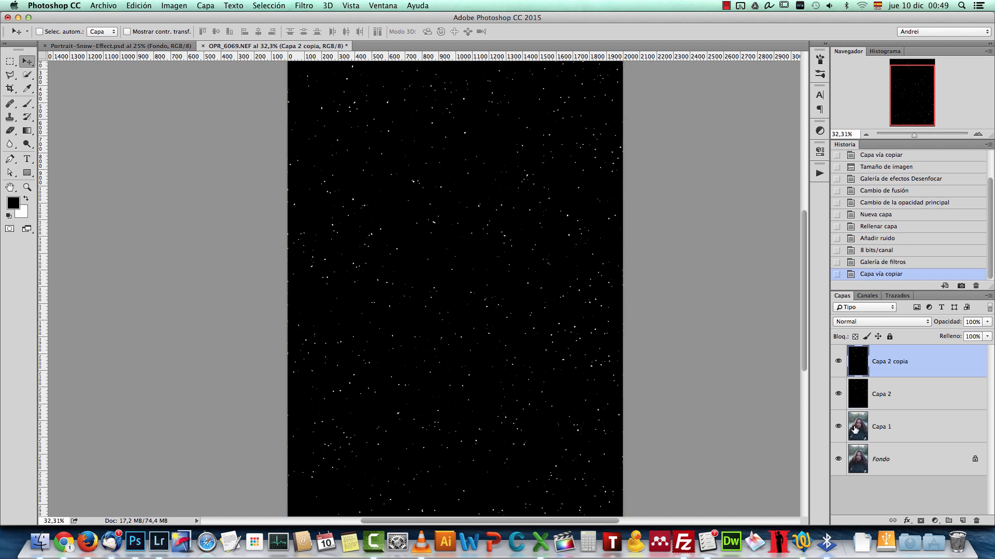
click(839, 361)
Step: Rename the original snow layer Capa 2 as "nieve 1" and set its blend mode to Screen (Trama)
click(902, 393)
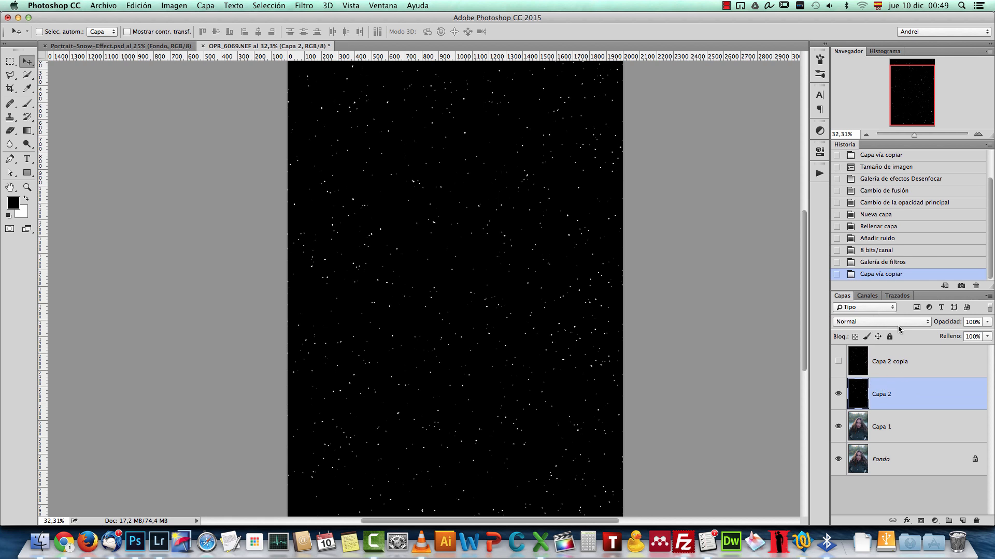
double_click(883, 393)
text(nieve 1)
key(Return)
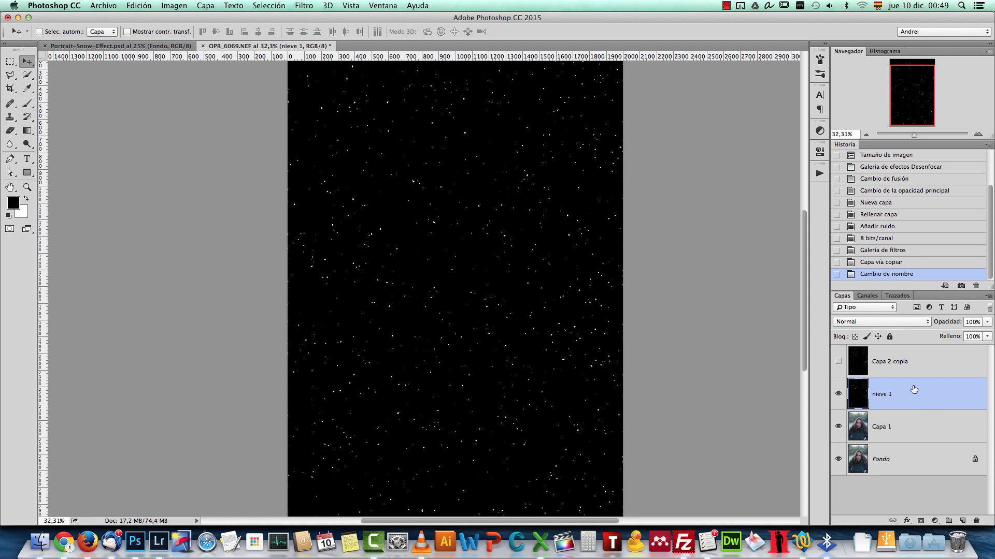
click(906, 327)
click(880, 403)
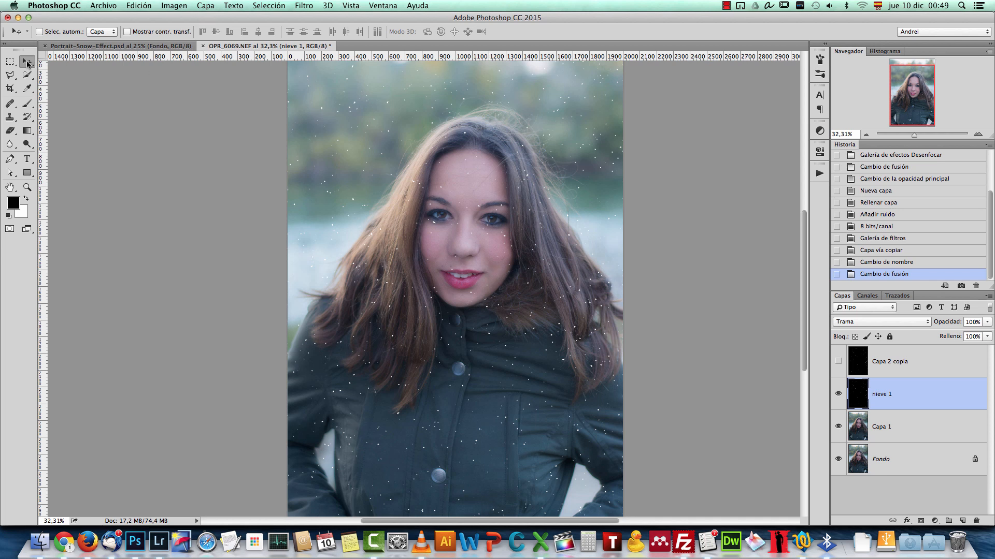
Step: Soften the flakes on the nieve 1 layer with a Gaussian Blur of 2 pixels radius
key(super+1)
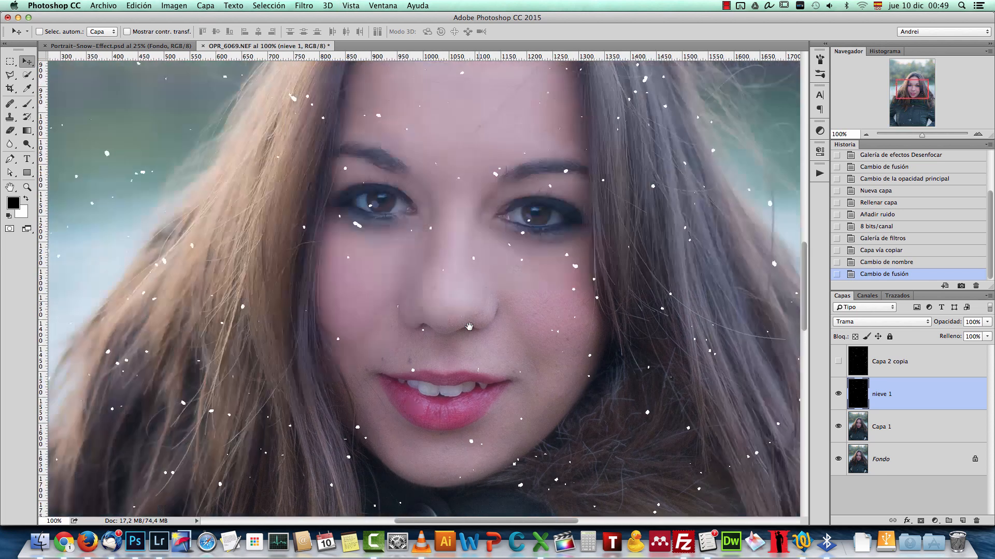
drag(469, 326, 466, 328)
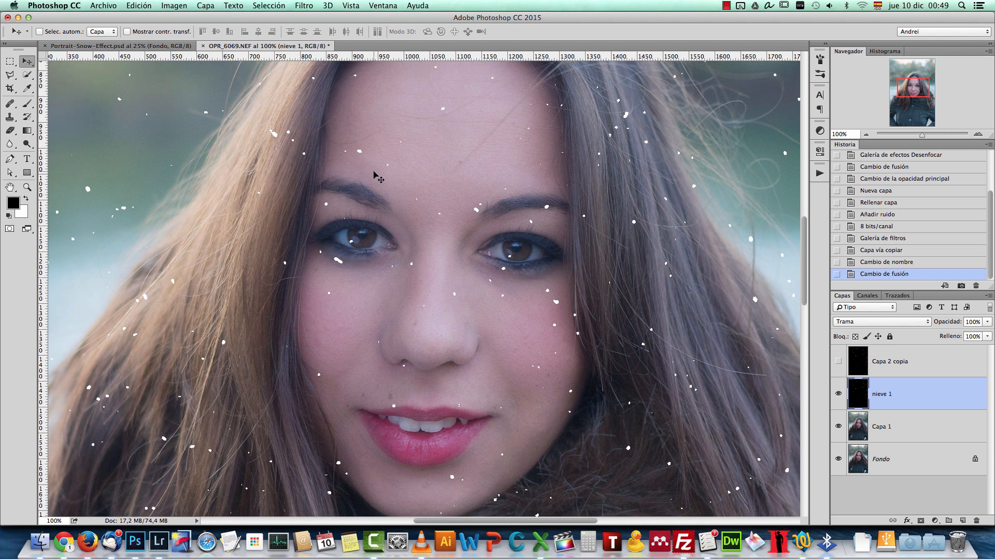
click(304, 6)
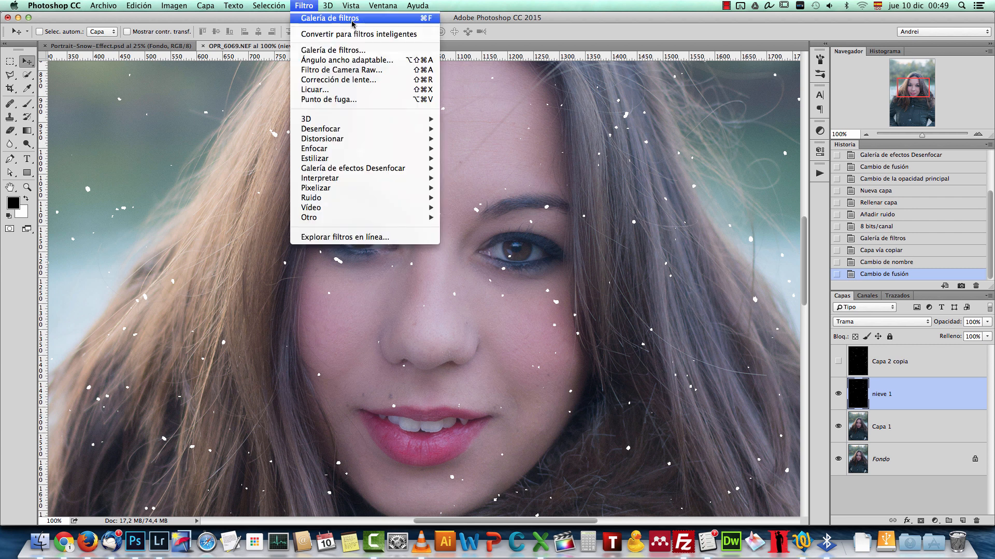
mouse_move(425, 129)
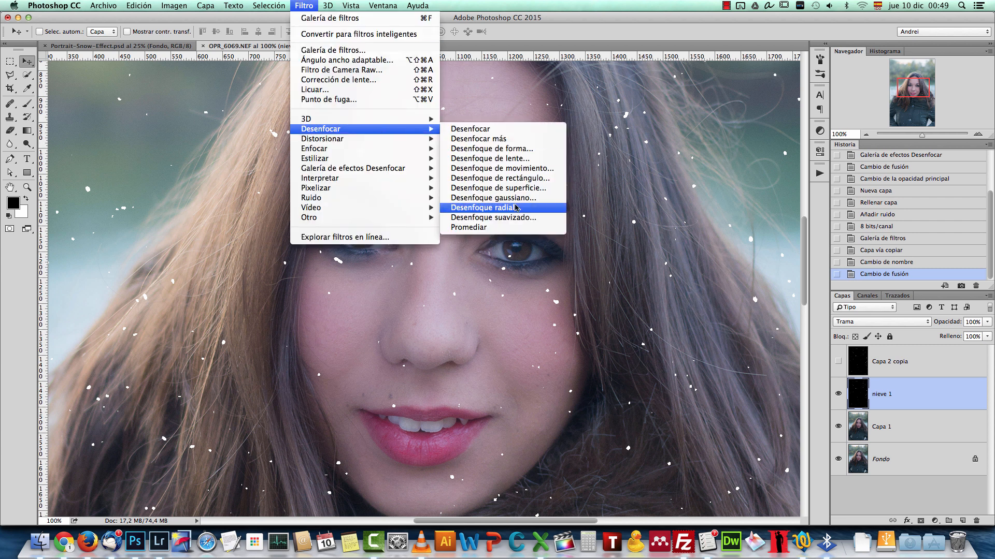
click(543, 199)
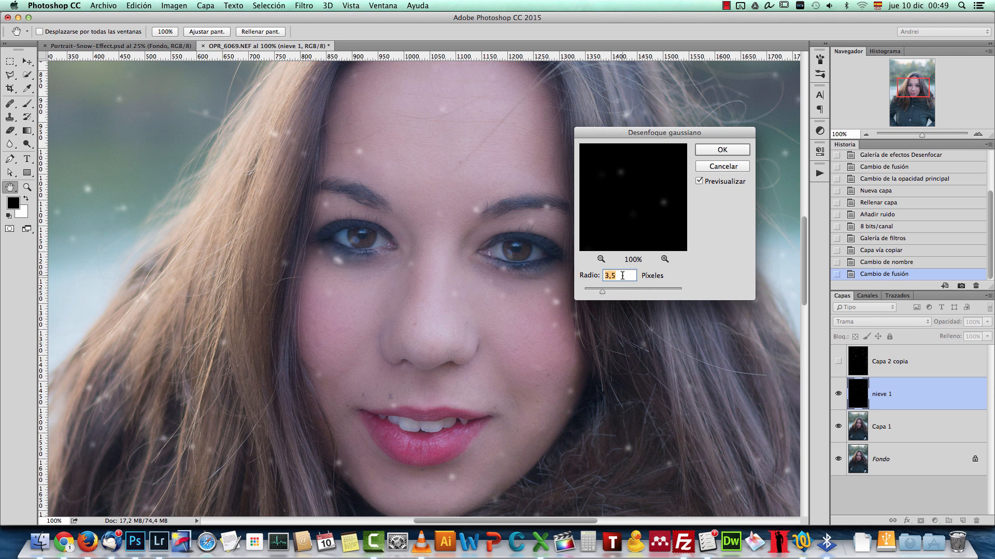
text(2)
click(727, 151)
Step: Enlarge the nieve 1 layer proportionally to about 202% and reposition it over the portrait
scroll(490, 245, down, 10)
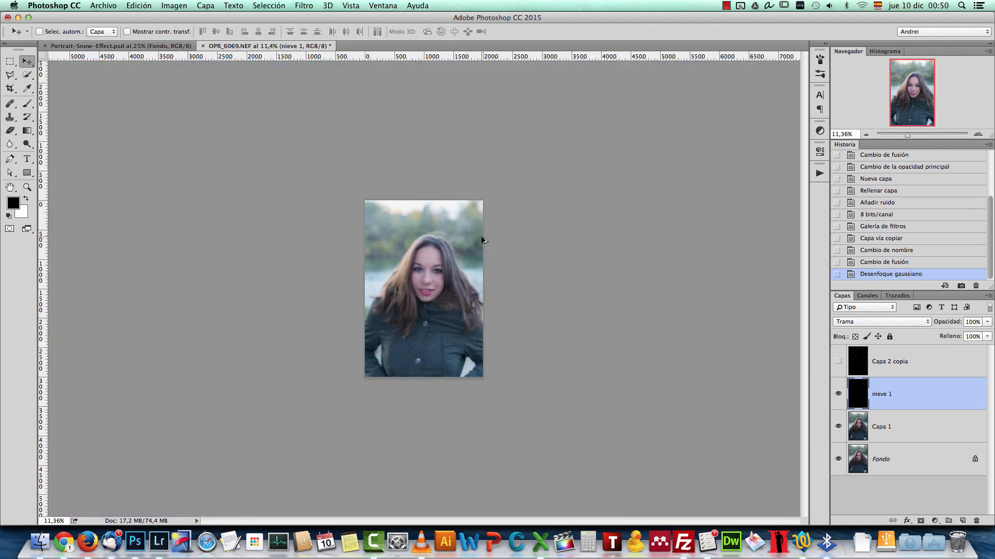
scroll(440, 243, up, 8)
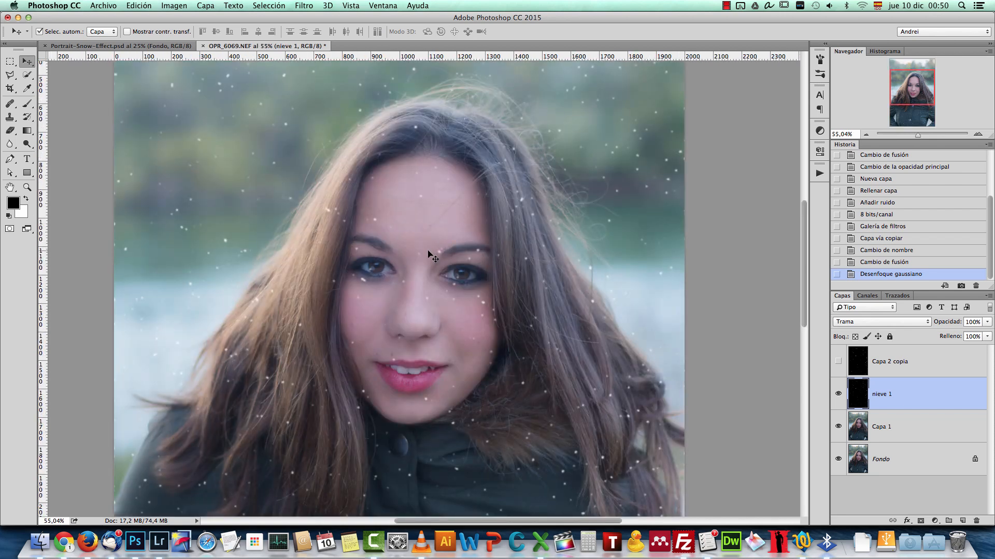
key(ctrl+t)
scroll(432, 253, down, 4)
scroll(430, 244, down, 1)
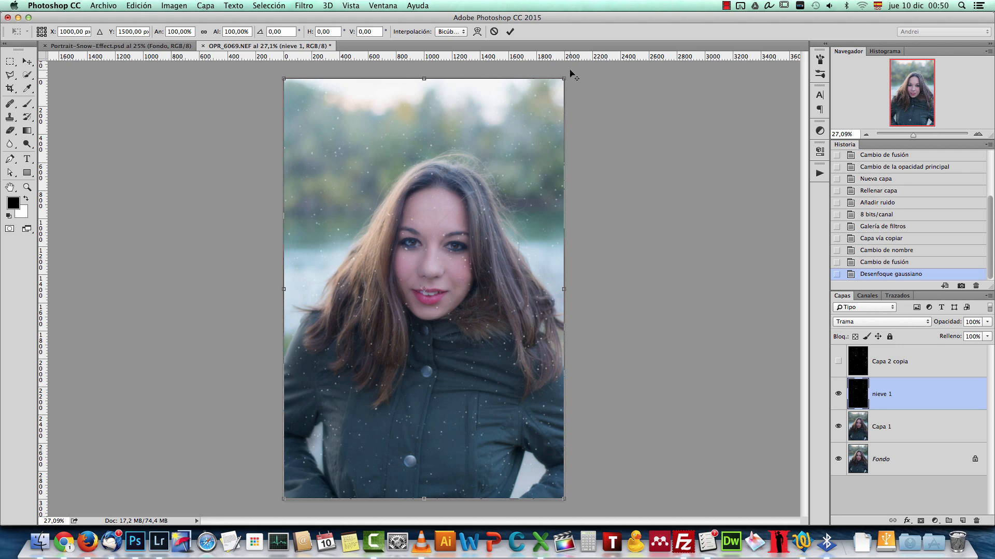
scroll(474, 237, down, 2)
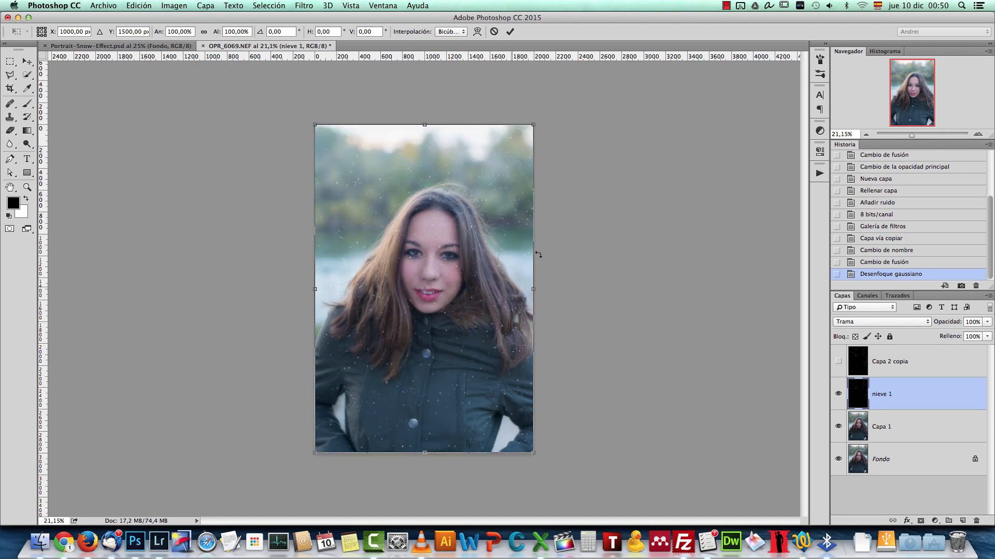
drag(542, 122, 829, 42)
drag(531, 295, 477, 282)
scroll(552, 141, down, 2)
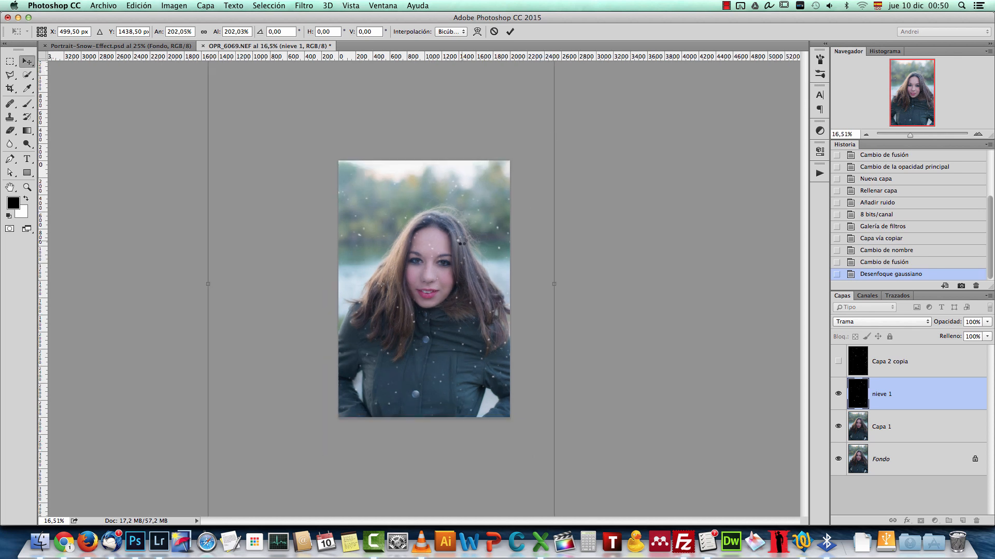
key(Return)
Step: Warp the nieve 1 layer freely, bending its corners and sides so the snowfall slants irregularly across the portrait
scroll(449, 257, up, 10)
scroll(449, 253, down, 9)
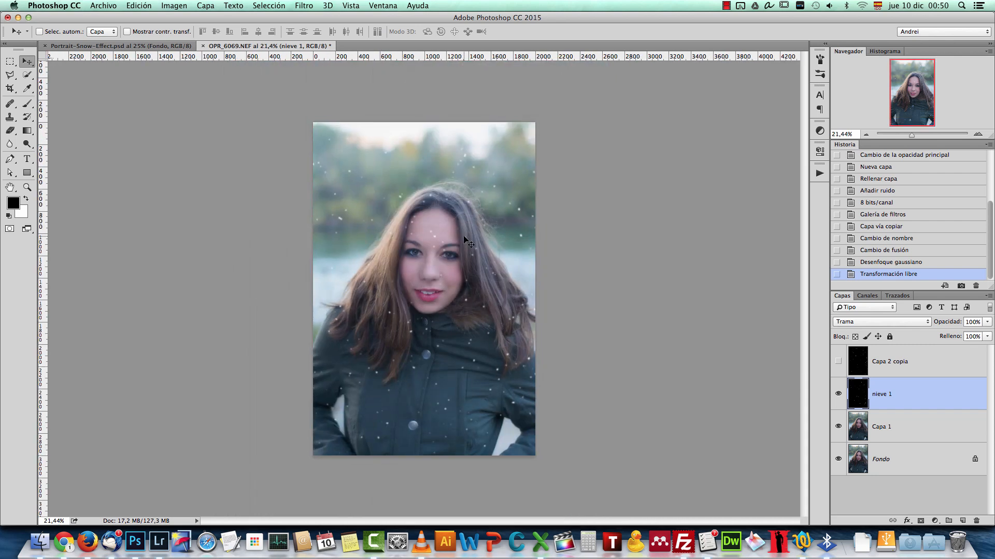
key(super+t)
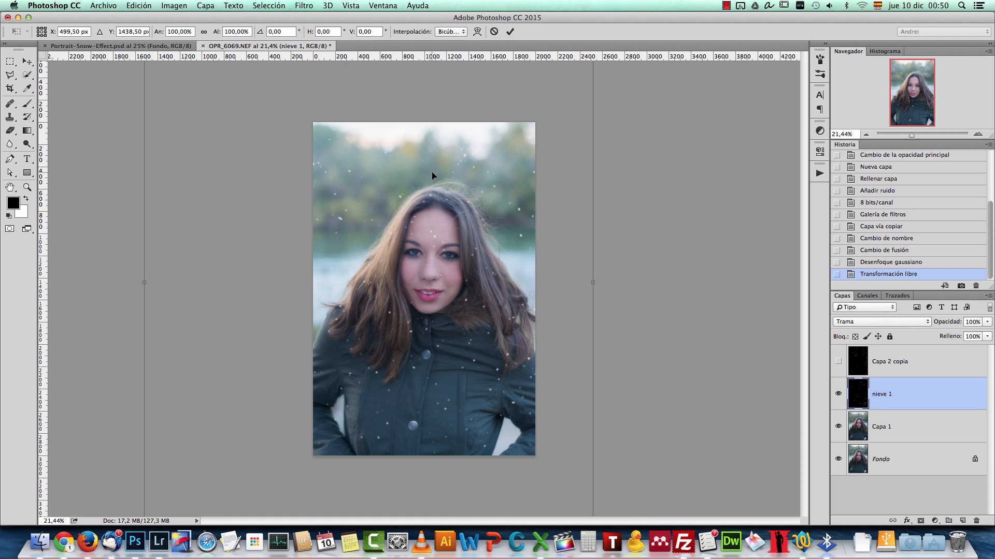
right_click(495, 161)
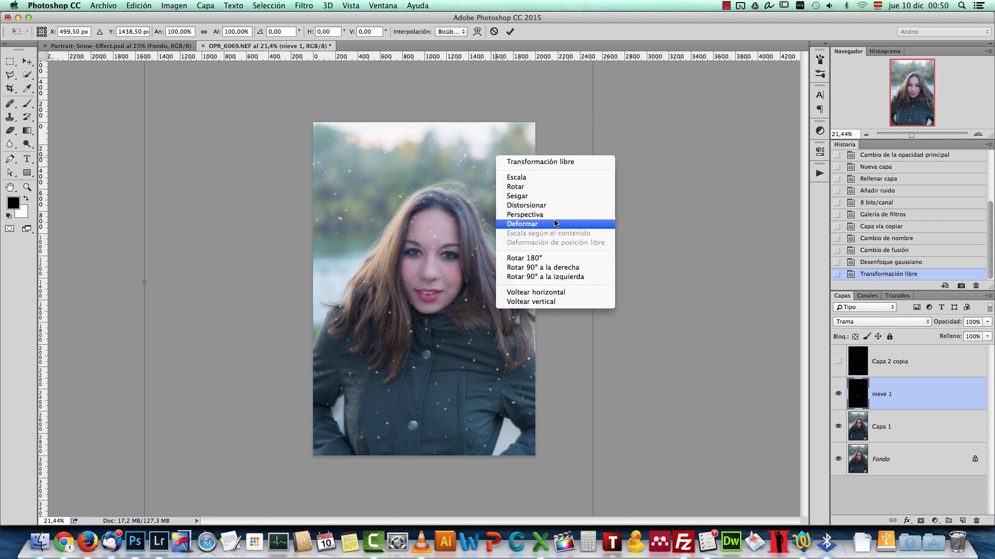
click(525, 224)
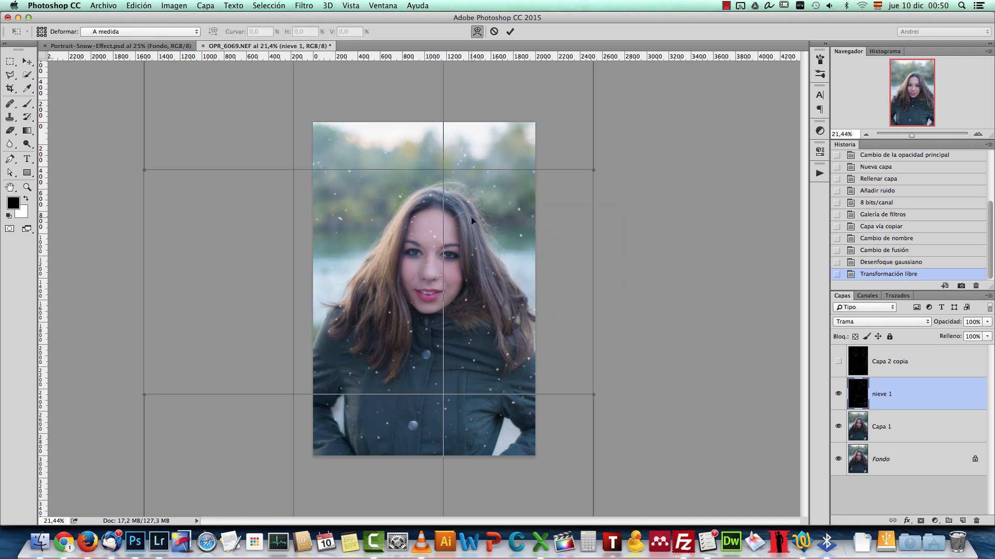
scroll(432, 220, down, 3)
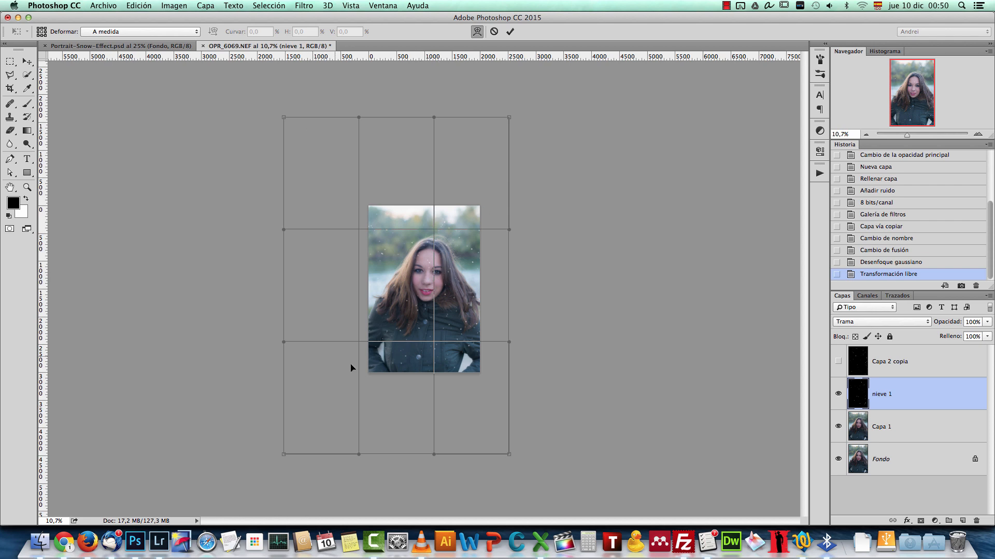
drag(511, 119, 582, 122)
drag(285, 117, 352, 223)
drag(518, 180, 520, 154)
drag(481, 434, 464, 429)
drag(499, 337, 454, 360)
drag(487, 452, 418, 455)
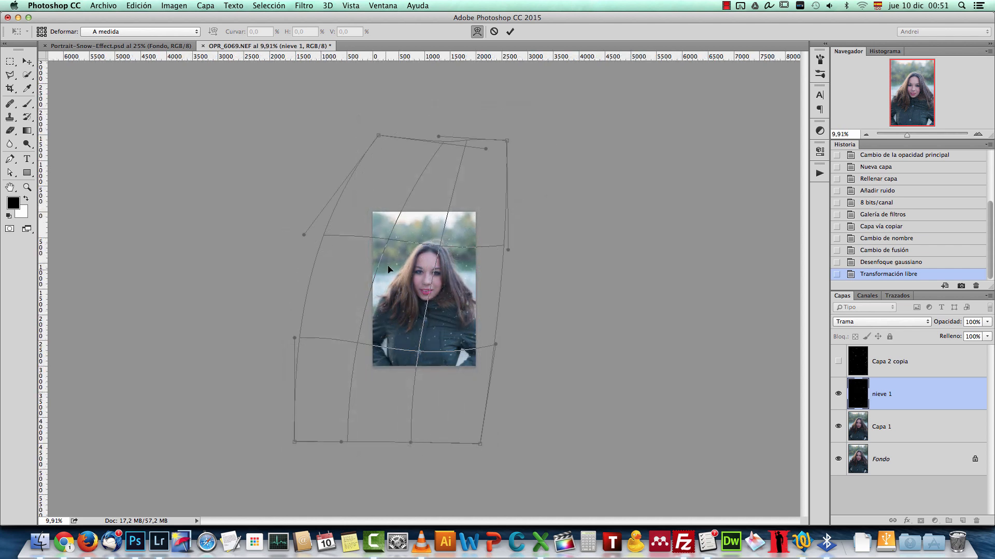
drag(389, 277, 398, 270)
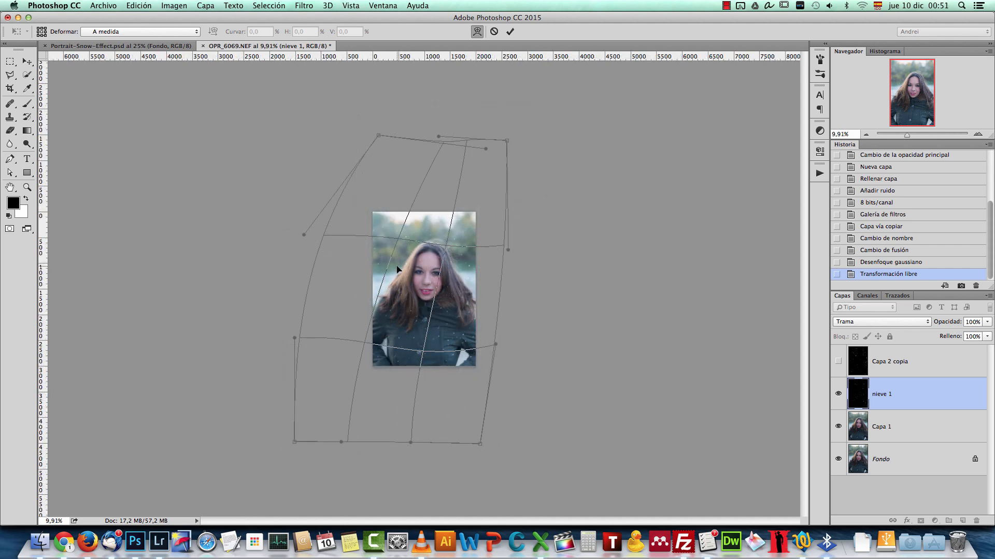
key(Return)
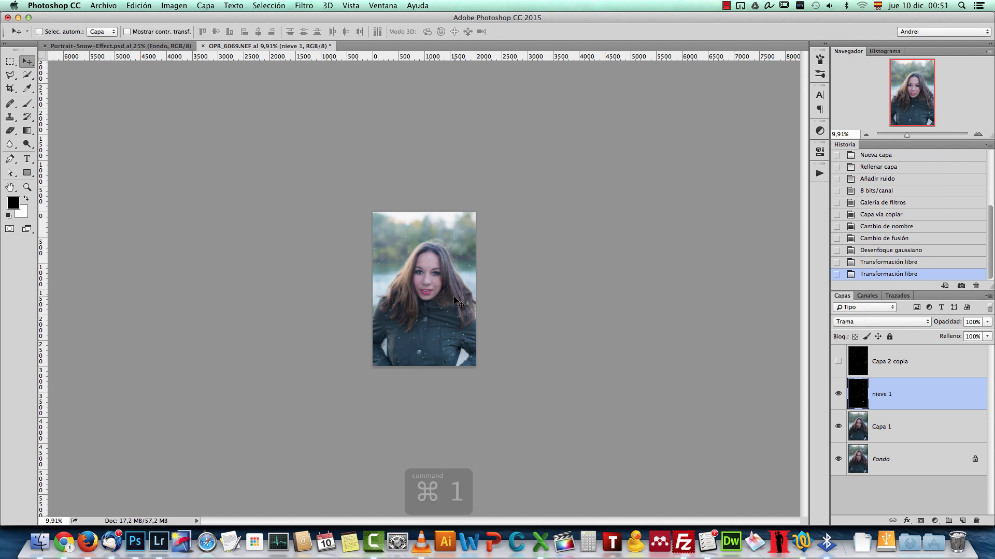
Step: Duplicate the nieve 1 layer, enlarge the copy to about 351% for bigger flakes, and move it over the portrait
key(super+1)
scroll(462, 307, down, 8)
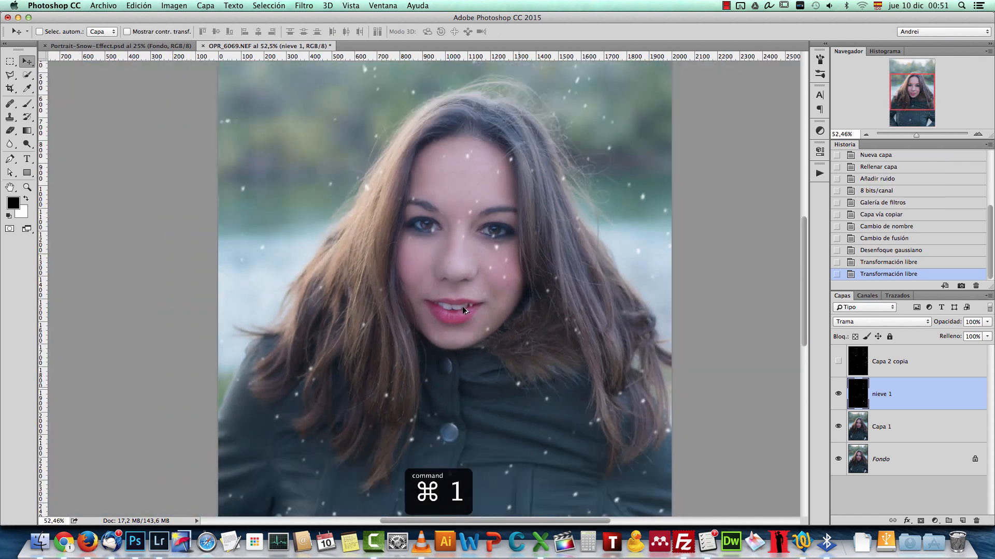
key(super+j)
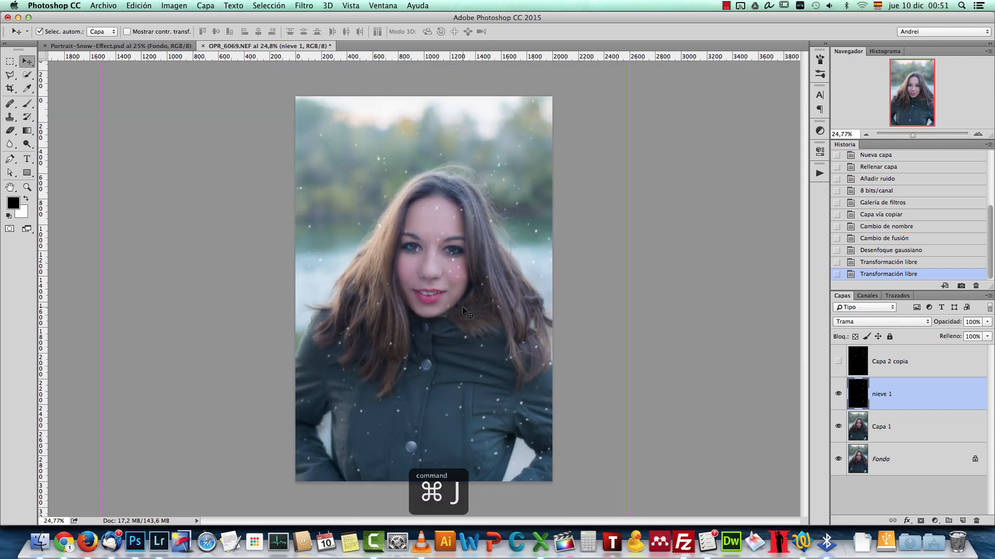
key(super+t)
scroll(445, 328, down, 6)
drag(453, 217, 486, 390)
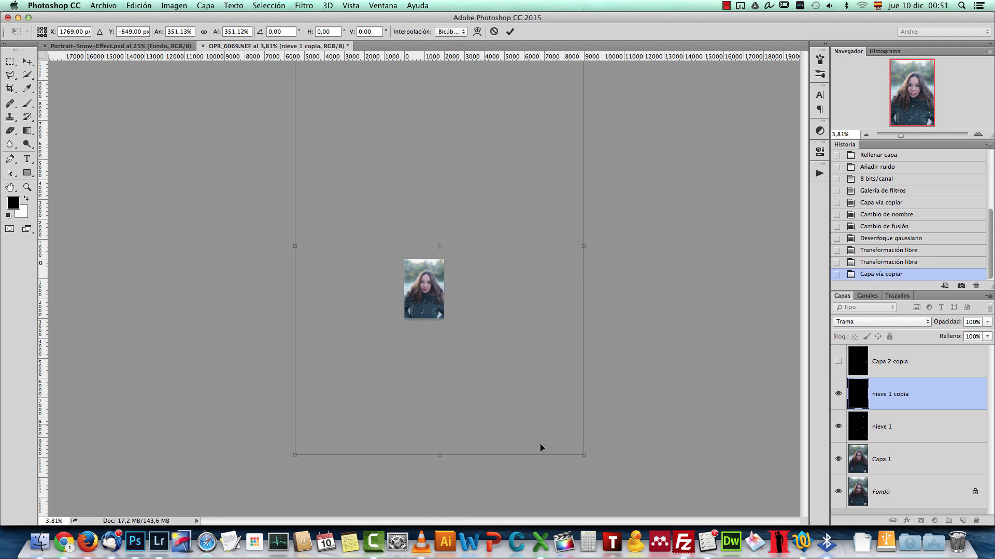
key(Return)
key(super+1)
drag(438, 324, 388, 348)
Step: Duplicate the nieve 1 copia layer, then scale the new copy down and reposition it over the portrait
key(super+j)
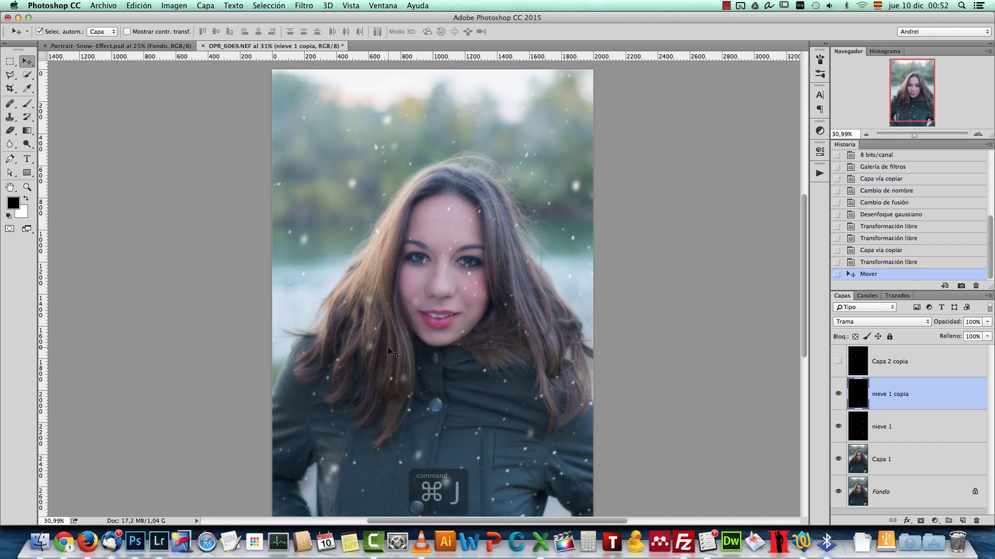
scroll(438, 321, down, 3)
key(super+t)
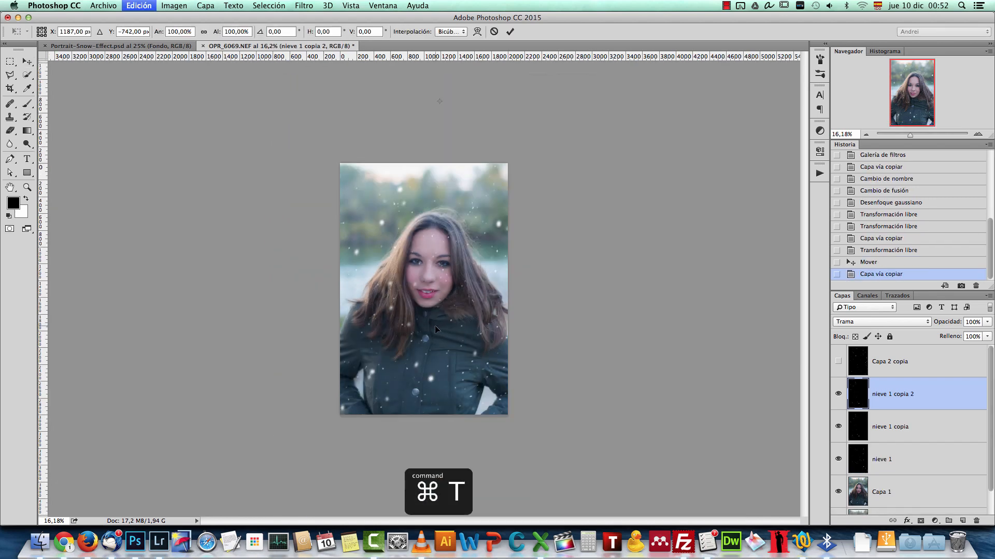
scroll(437, 324, down, 5)
drag(545, 84, 478, 183)
drag(443, 220, 459, 231)
key(Return)
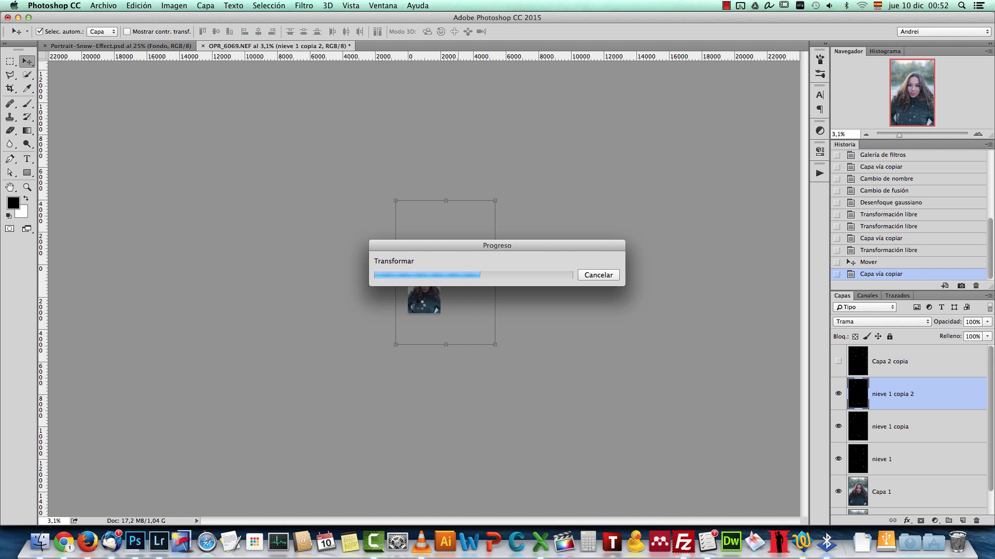
Step: Select the Capa 2 copia noise layer above the snow layers and make it visible
scroll(427, 329, down, 10)
scroll(428, 328, up, 3)
scroll(428, 328, up, 2)
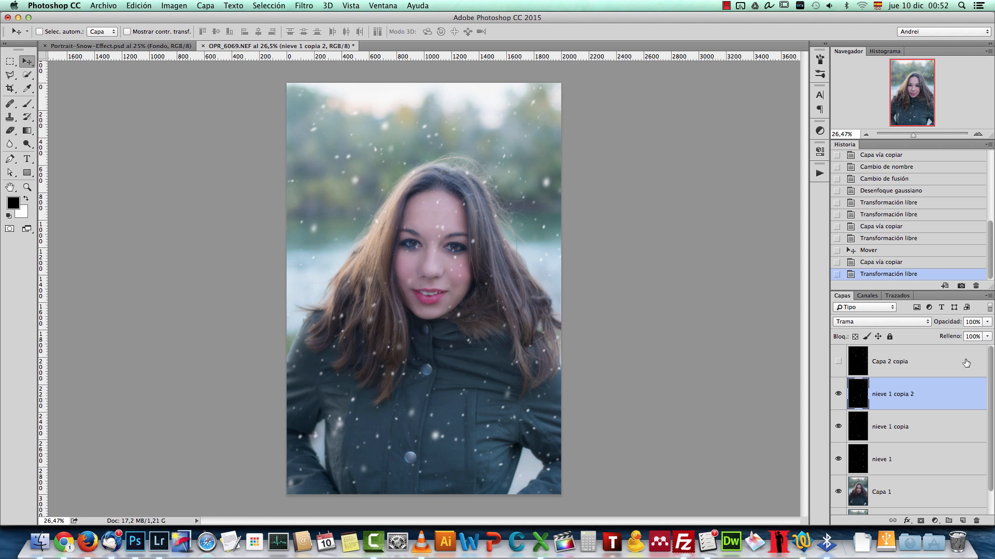
click(925, 365)
click(838, 362)
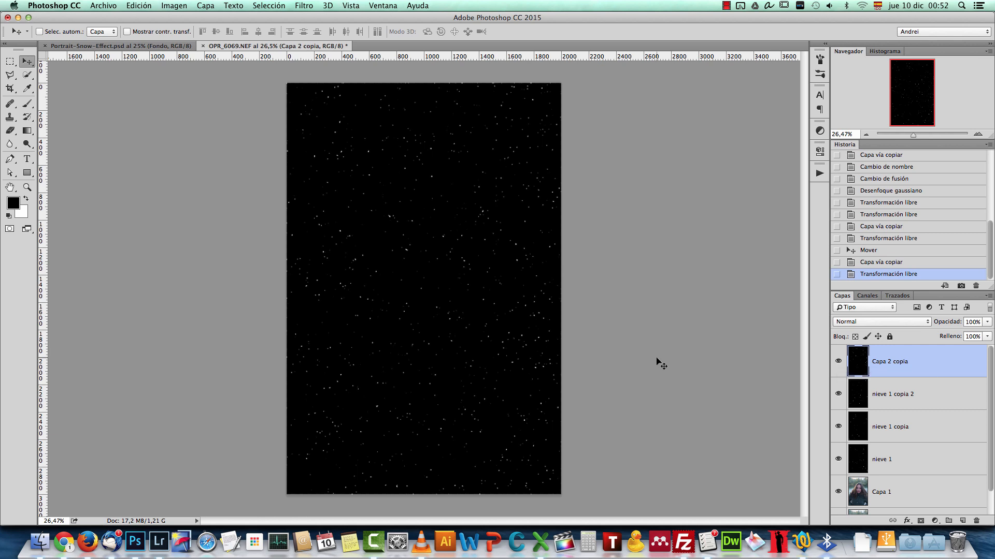
scroll(436, 257, up, 5)
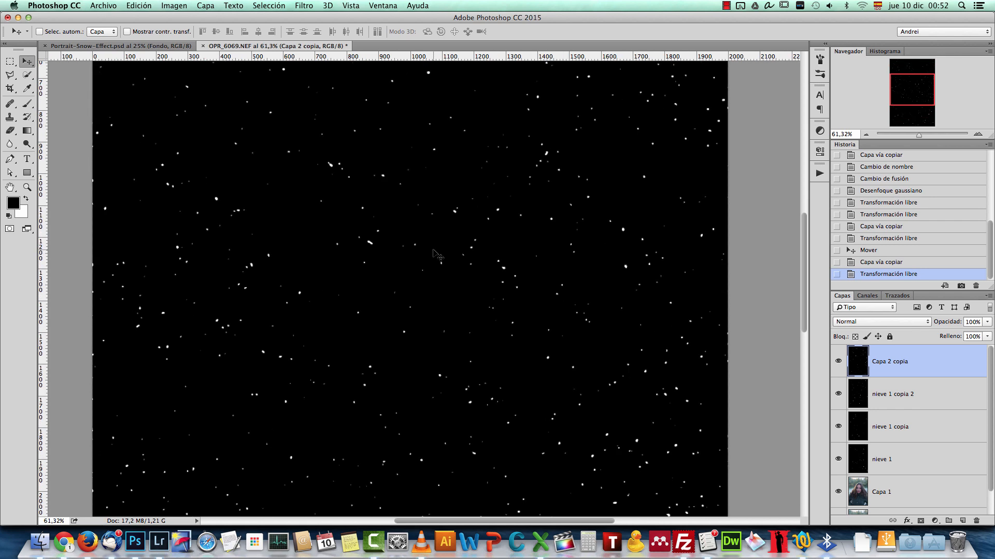
scroll(435, 255, down, 3)
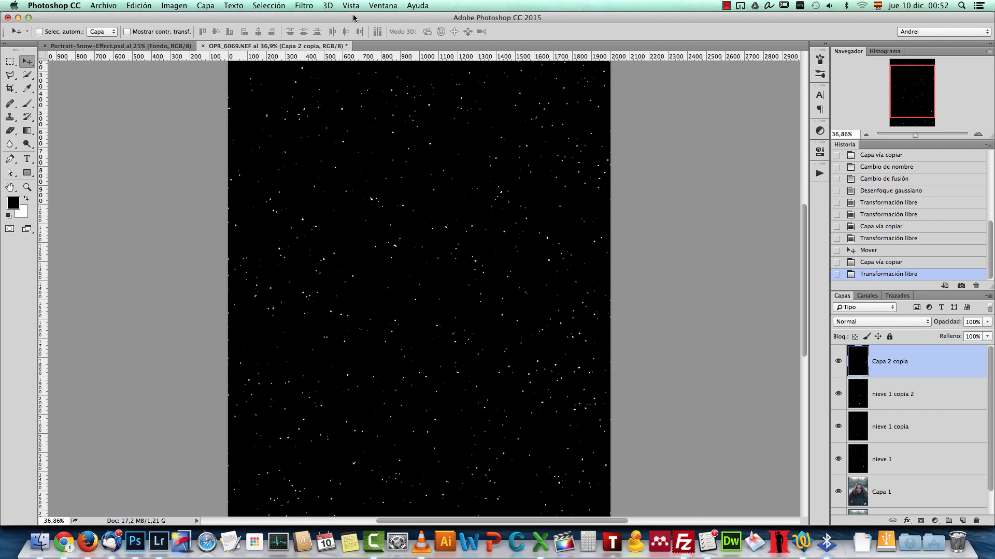
Step: Start a Field Blur on the Capa 2 copia layer with 23 px of blur and 48% light bokeh
click(311, 6)
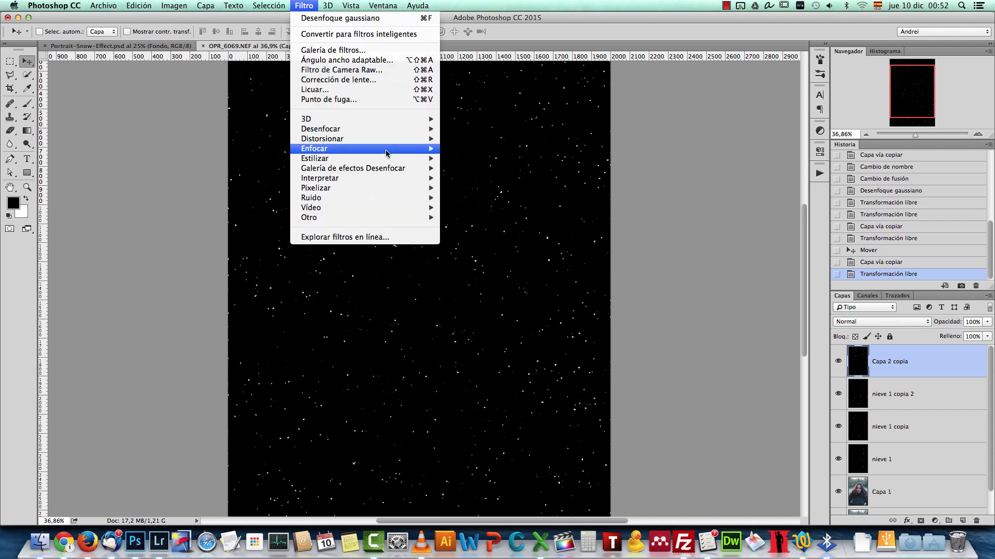
mouse_move(376, 149)
mouse_move(381, 169)
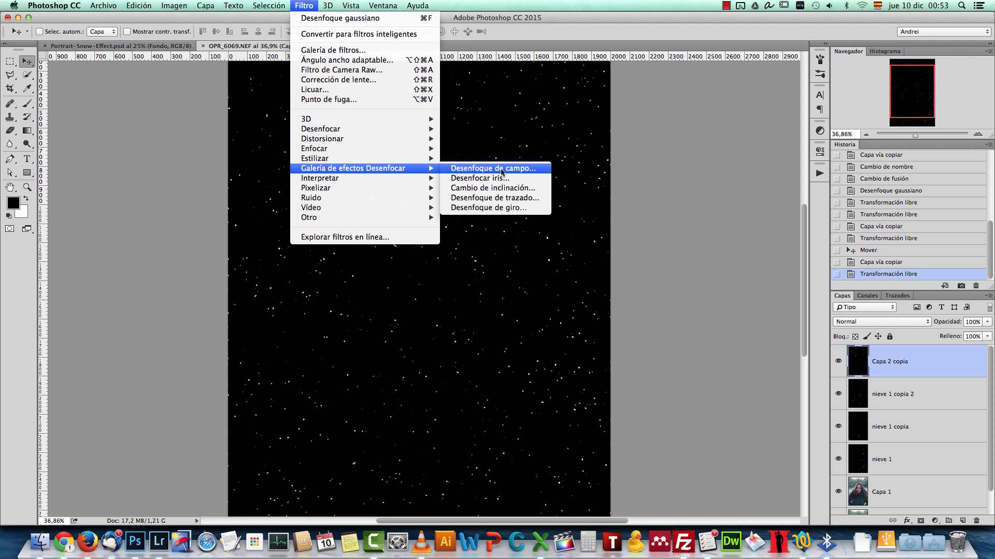
click(510, 172)
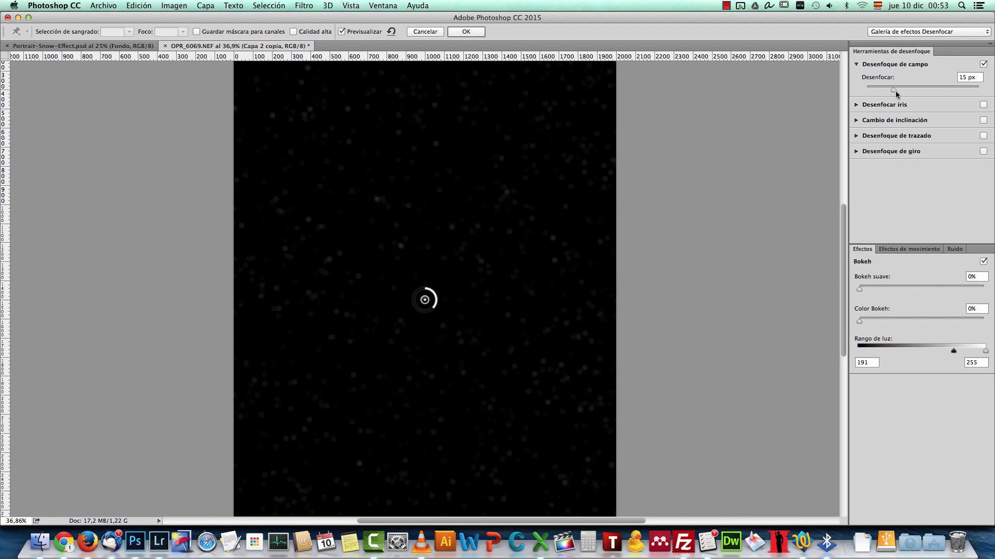
drag(896, 92, 900, 92)
click(904, 249)
click(834, 249)
drag(860, 290, 918, 286)
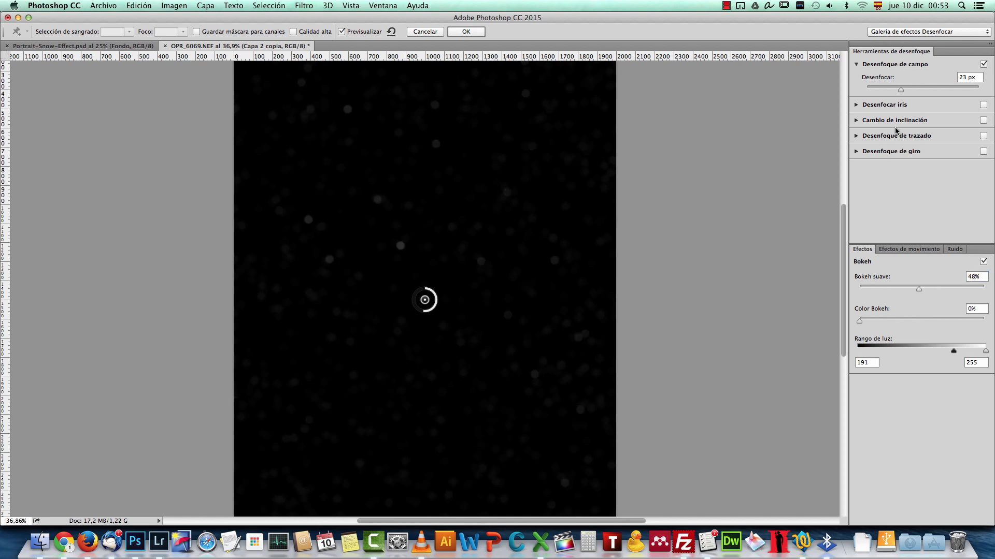
Step: Try field blur amounts of 94, 48 and 31 px, with light bokeh at 80% and 55%
drag(902, 93, 923, 93)
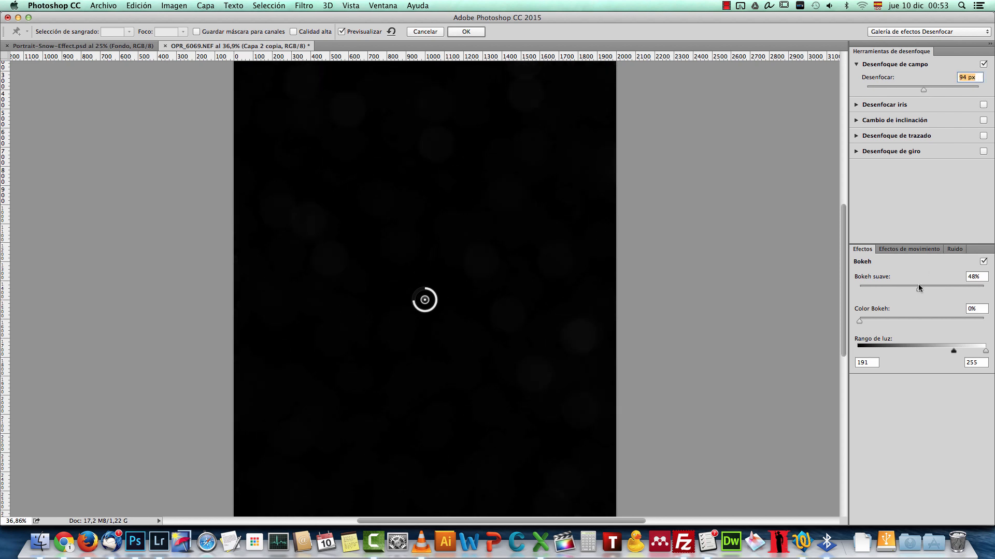
drag(931, 293, 959, 291)
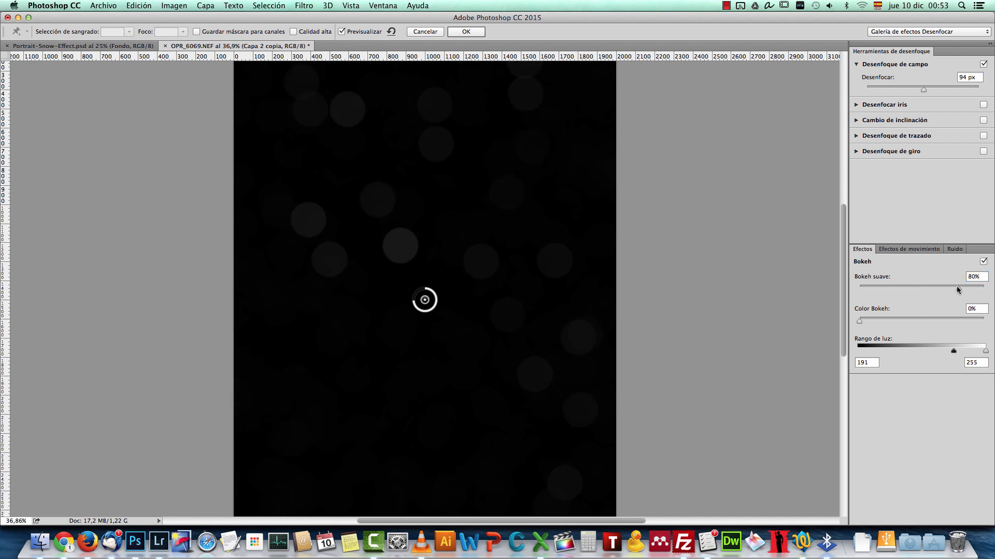
drag(923, 91, 915, 93)
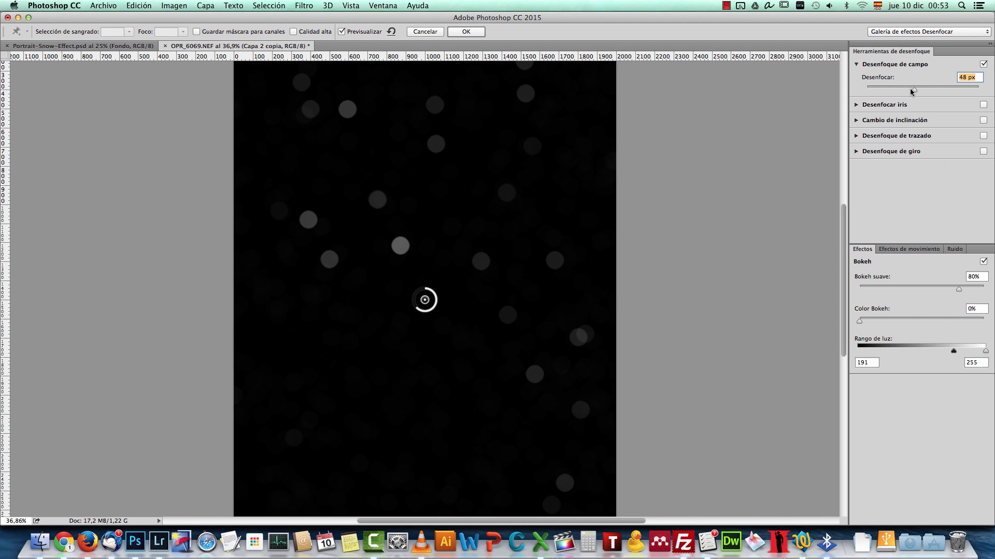
drag(913, 92, 908, 93)
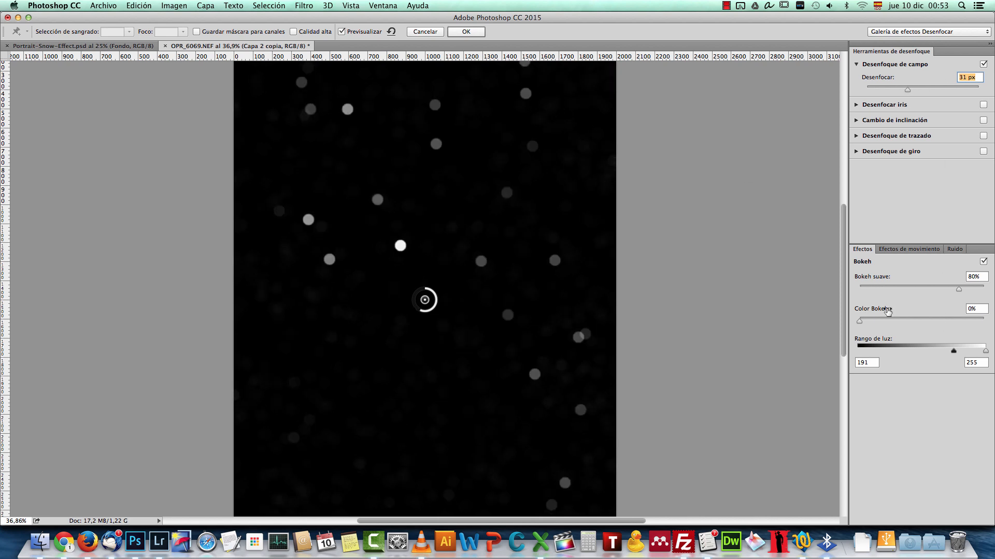
drag(958, 289, 927, 293)
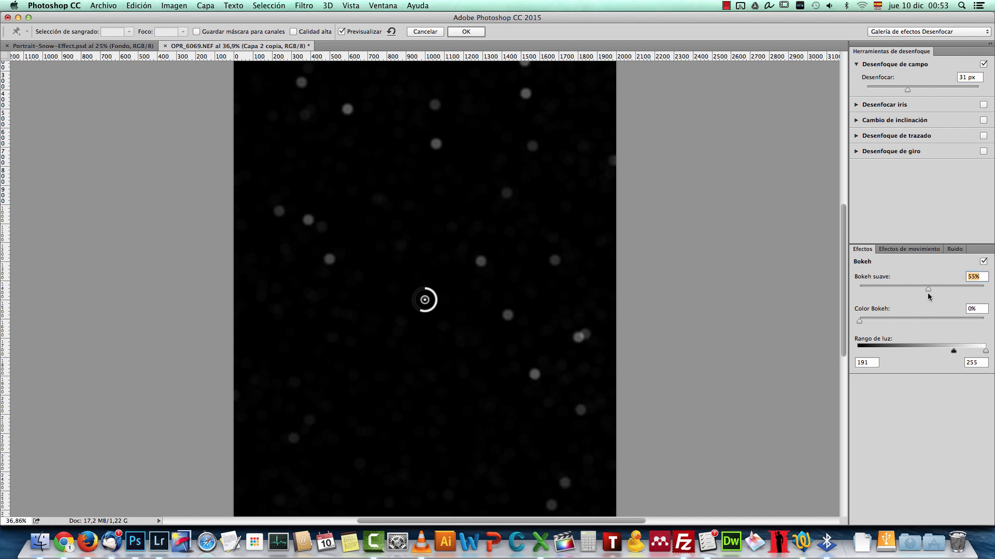
Step: Set the field blur to 29 px, light bokeh to 57% and the light range's lower limit to 137, and apply the filter
drag(907, 90, 916, 92)
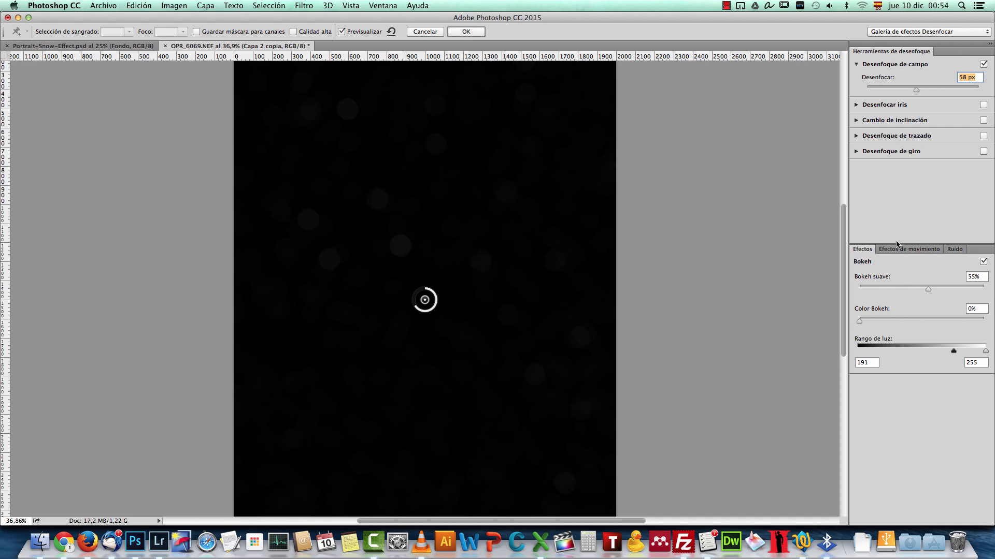
drag(922, 287, 937, 288)
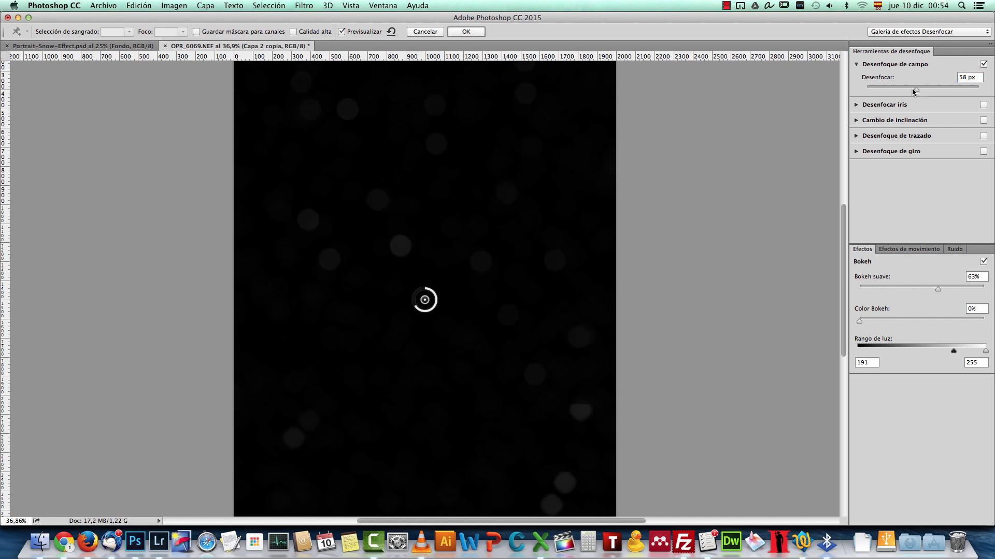
drag(915, 91, 908, 91)
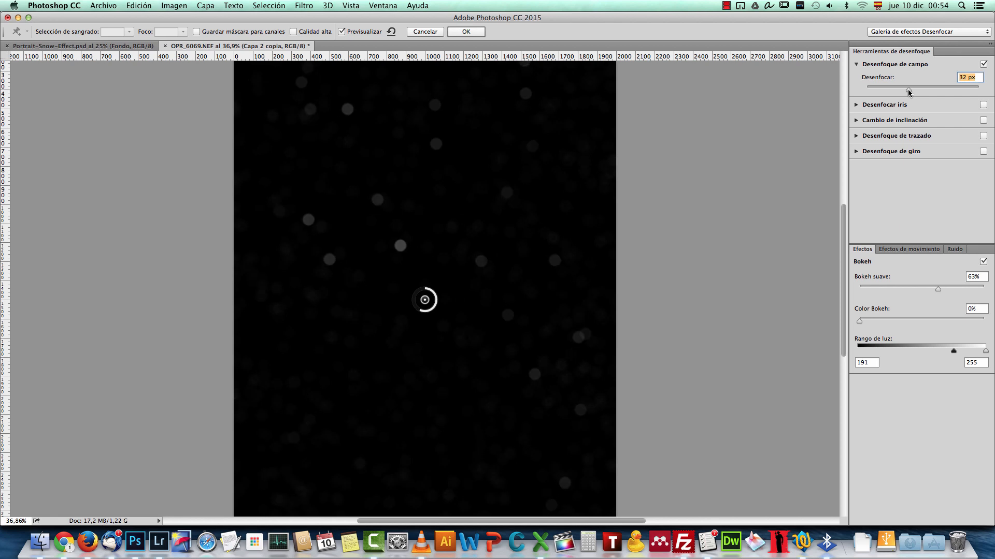
drag(908, 91, 905, 90)
drag(953, 351, 927, 351)
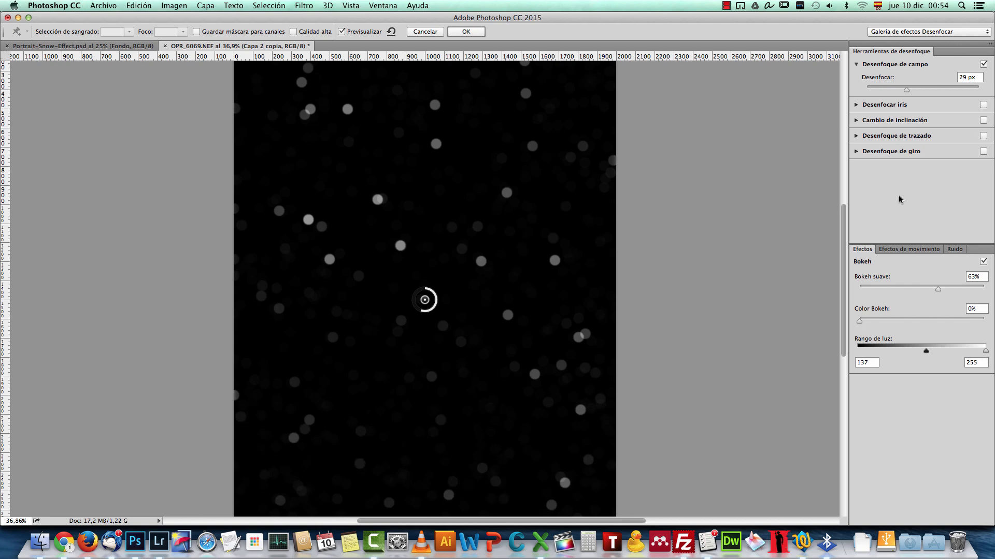
drag(937, 288, 928, 287)
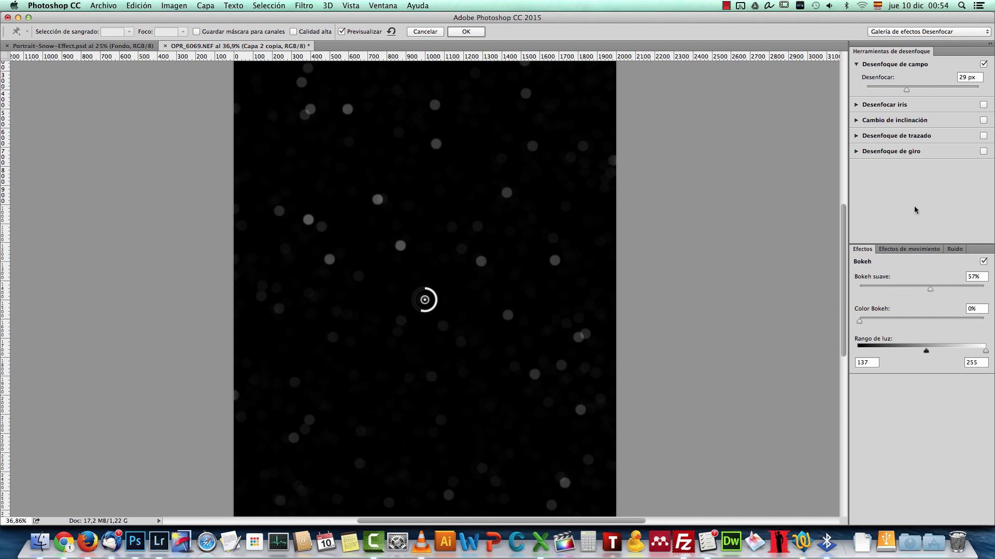
click(466, 32)
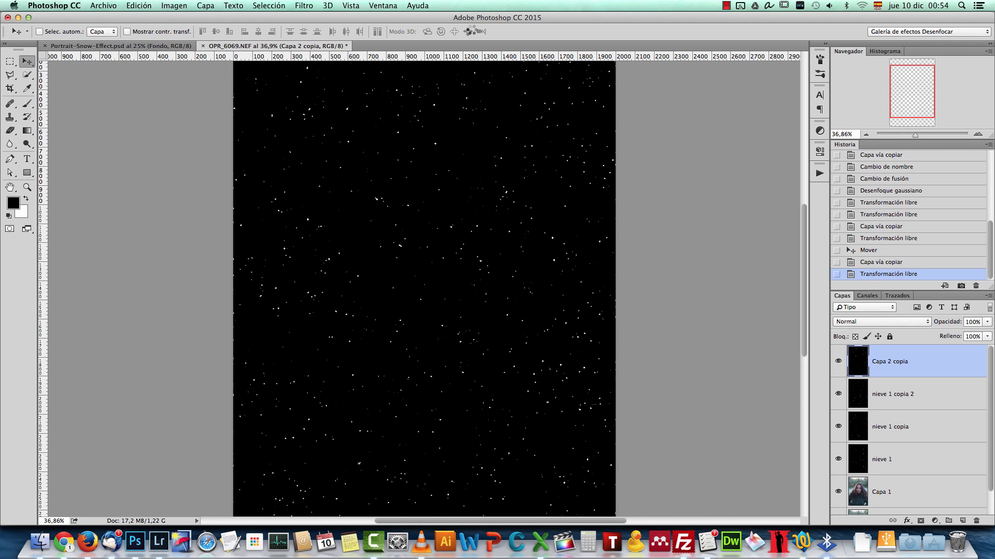
Step: Try the Luz suave blend mode on Capa 2 copia, and settle on Trama
click(891, 322)
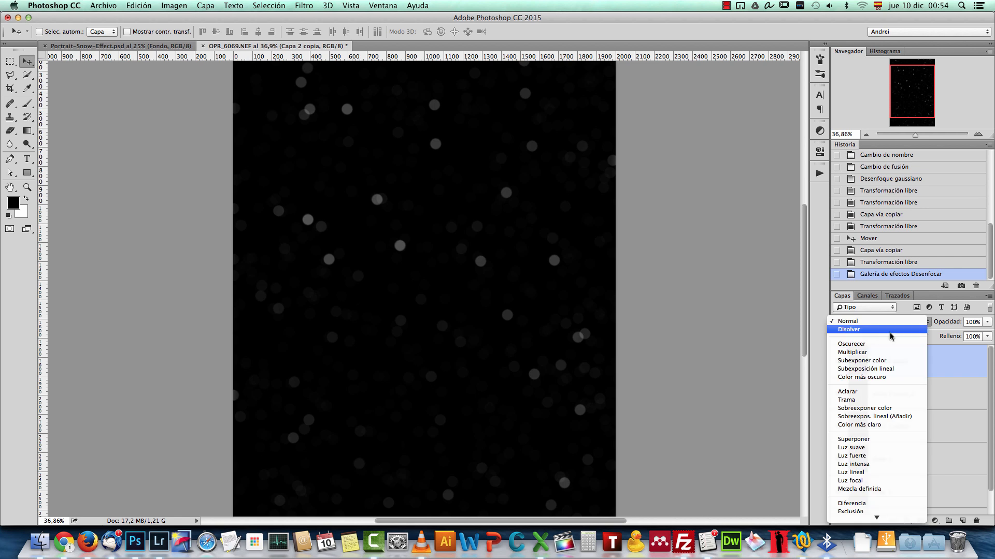
click(886, 448)
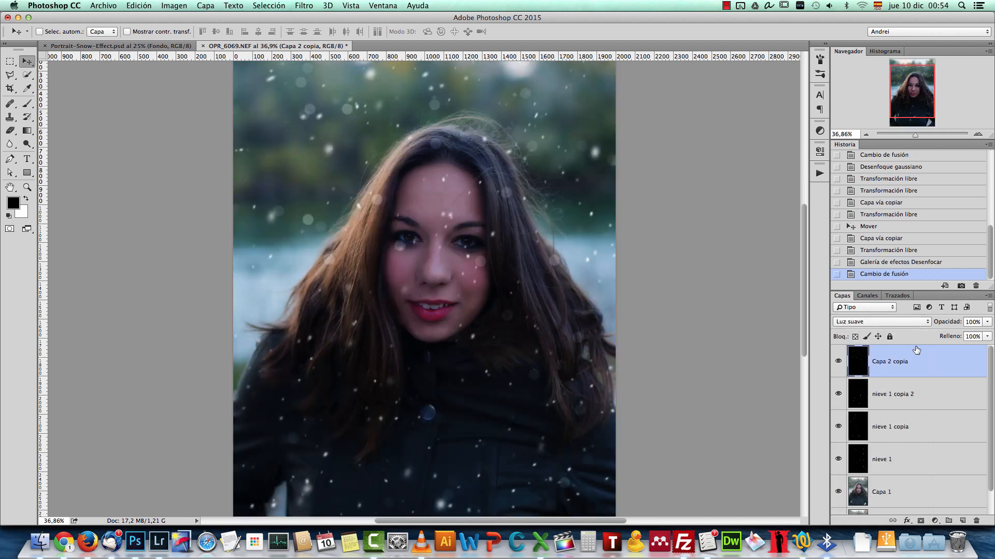
click(870, 322)
click(849, 274)
Step: Reposition the blurred Capa 2 copia flakes slightly over the portrait
key(super+1)
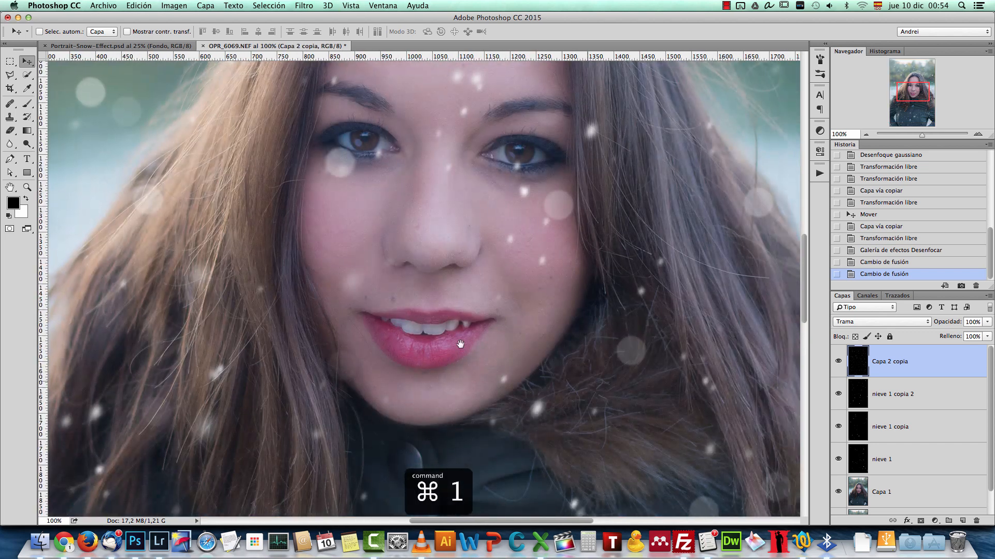
drag(461, 344, 433, 330)
scroll(505, 363, down, 5)
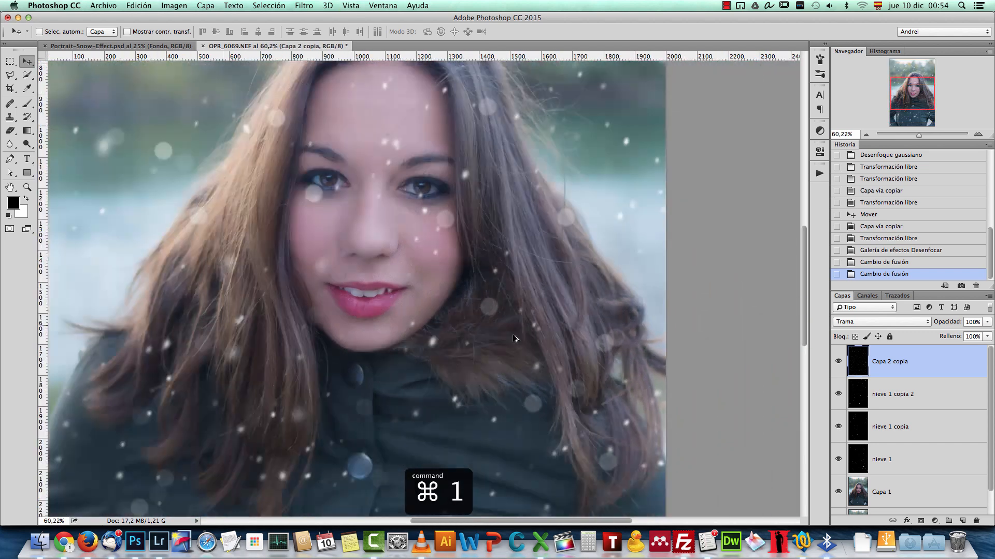
drag(503, 366, 502, 333)
scroll(518, 336, down, 4)
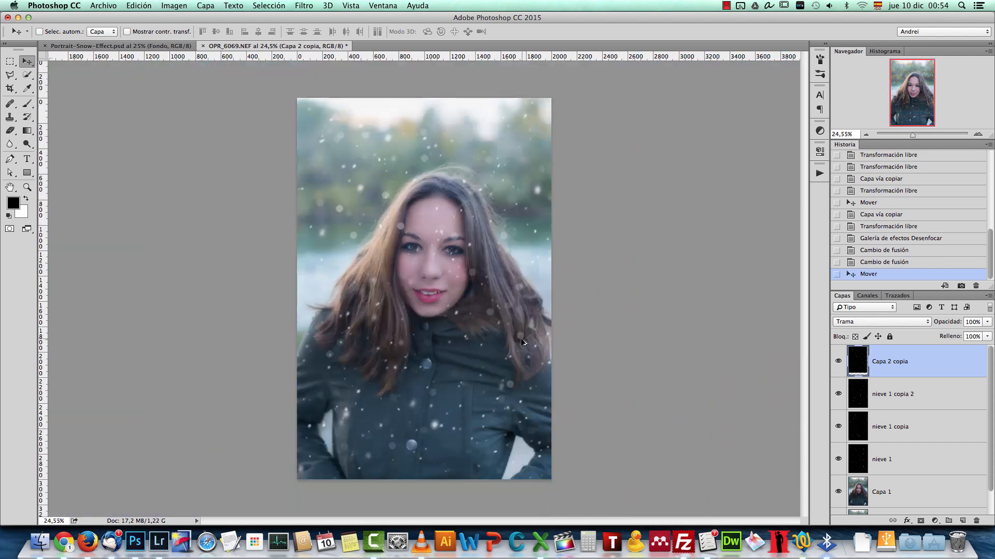
Step: Enlarge the Capa 2 copia layer proportionally beyond the canvas and adjust its position over the portrait
key(super+t)
drag(527, 113, 826, 53)
mouse_move(494, 326)
mouse_down()
mouse_move(533, 374)
mouse_move(552, 377)
mouse_move(514, 368)
mouse_move(502, 338)
mouse_up()
key(Return)
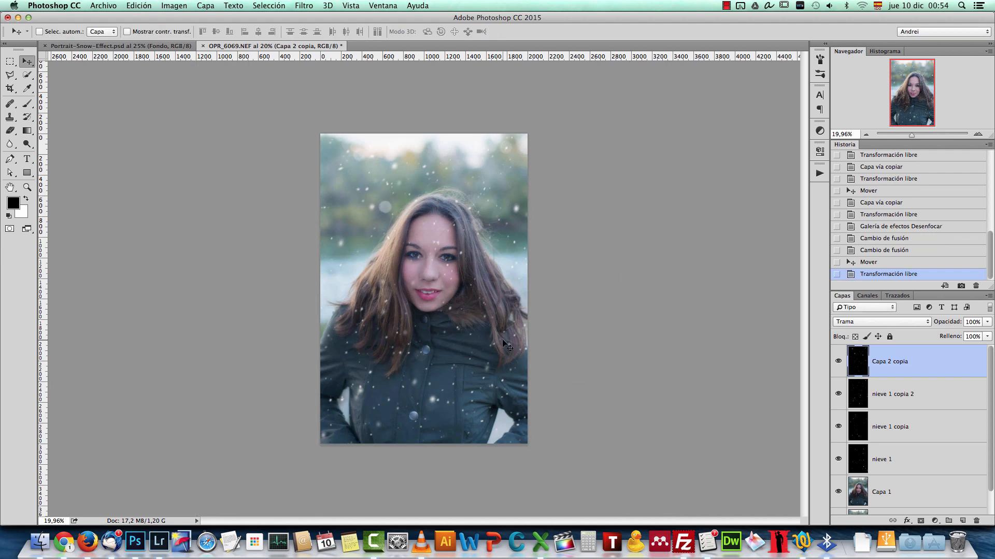
Step: Duplicate the Capa 2 copia layer, enlarge the copy to about 270% for large bokeh flakes, and reposition it over the portrait
key(super+1)
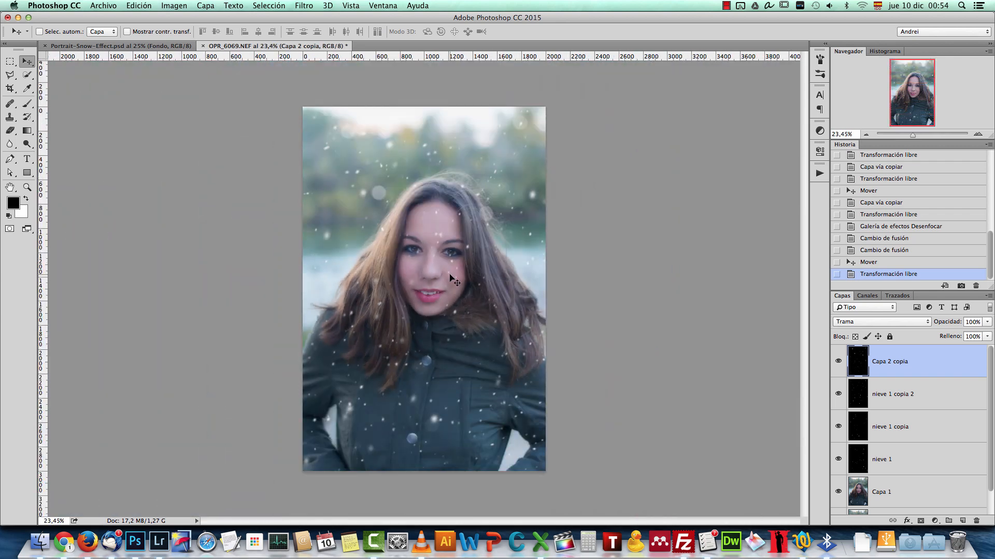
key(super+j)
key(super+t)
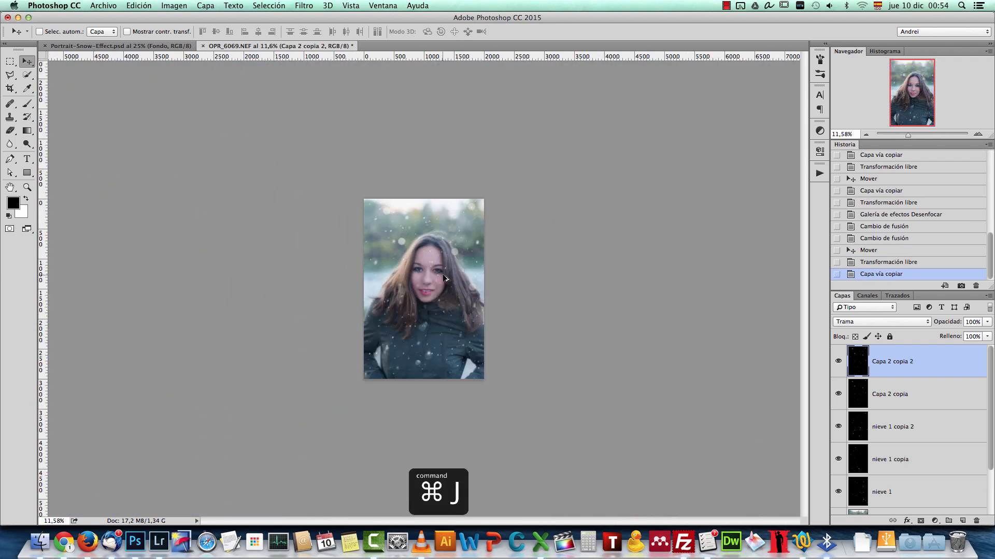
drag(541, 89, 994, 25)
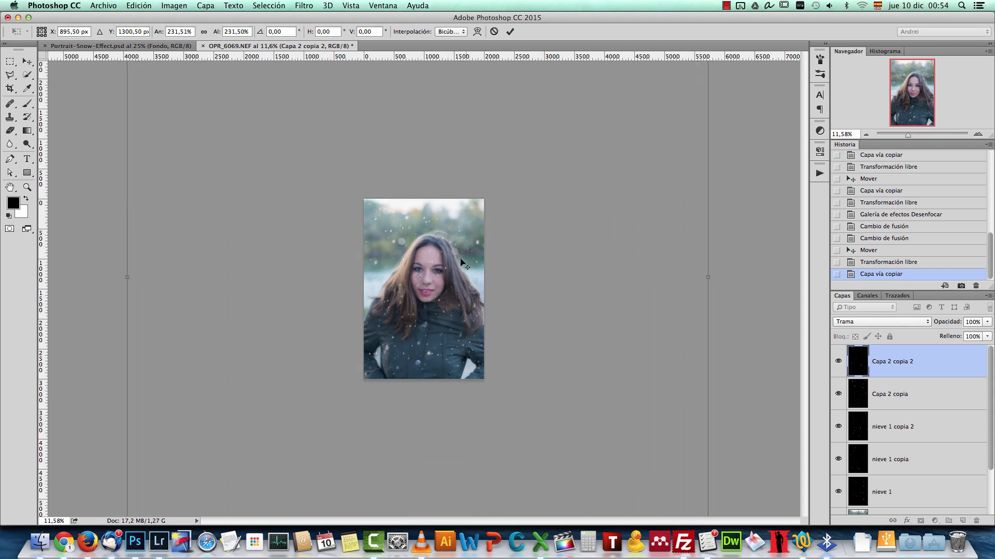
scroll(482, 253, down, 6)
drag(545, 99, 566, 62)
drag(435, 239, 473, 255)
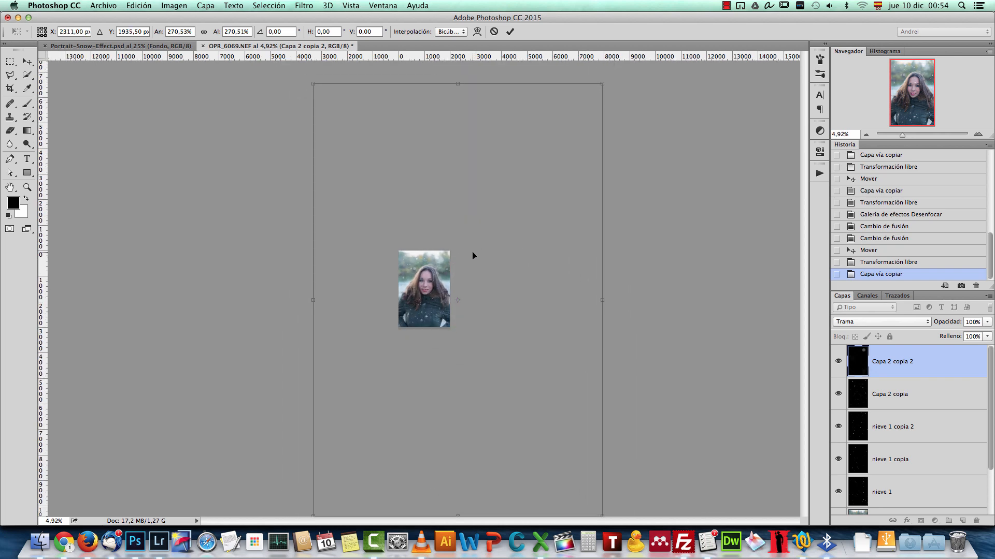
key(Return)
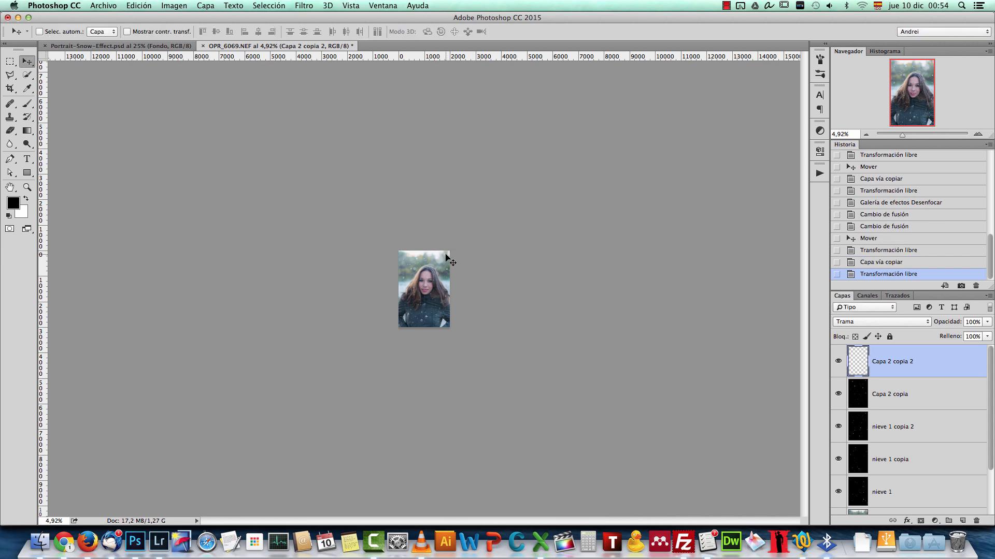
Step: Duplicate the Capa 2 copia 2 layer and move the new copy so large flakes fall beside the hair and on the coat
key(super+1)
key(super+j)
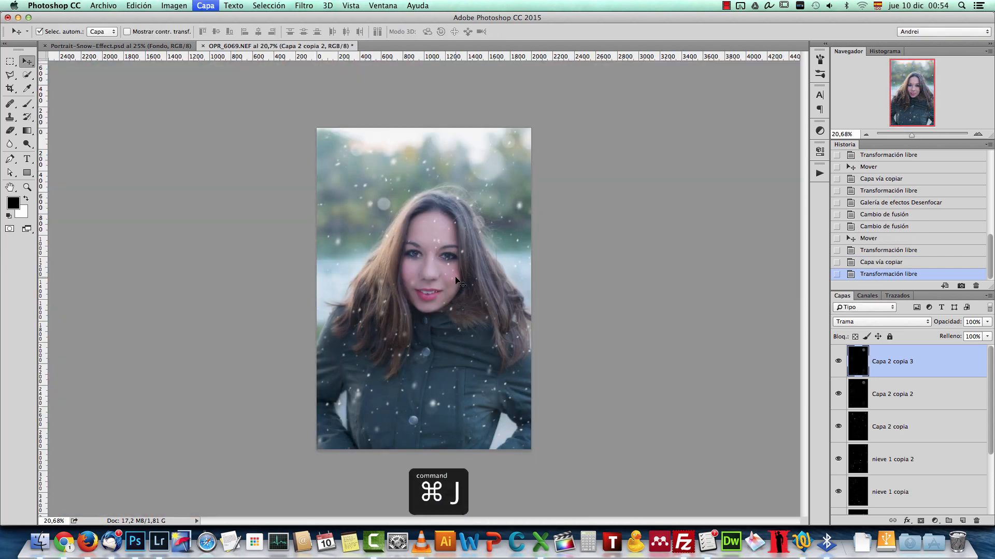
drag(449, 278, 347, 358)
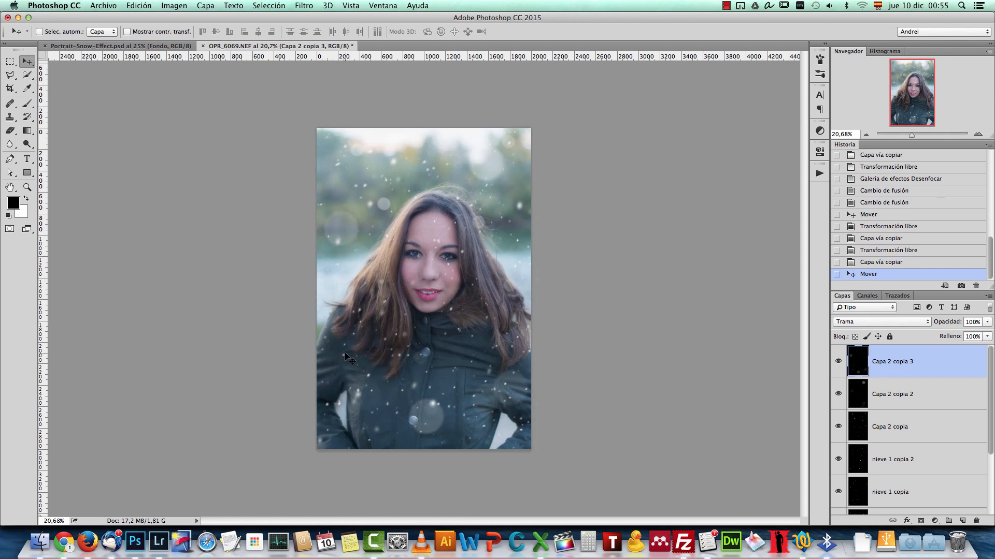
scroll(369, 396, up, 5)
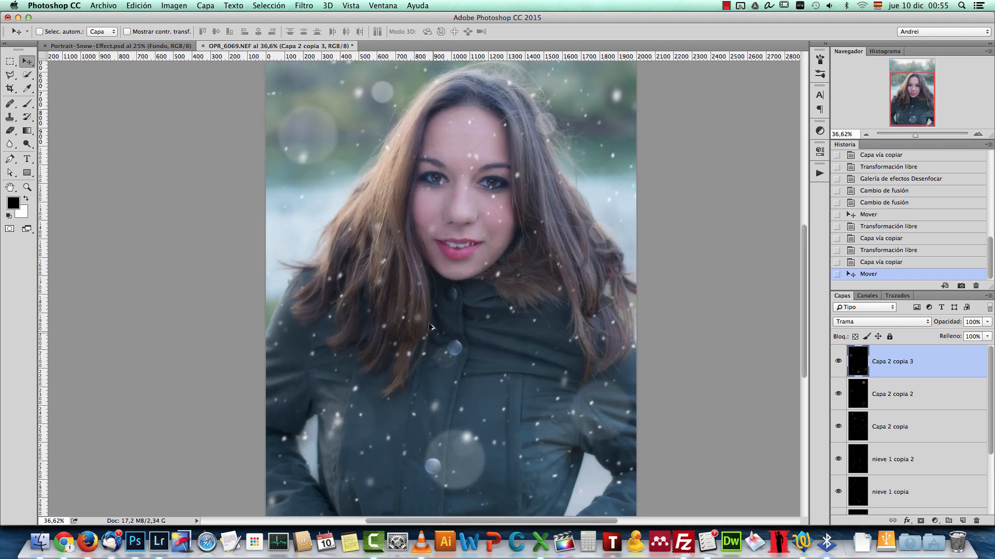
scroll(434, 328, down, 4)
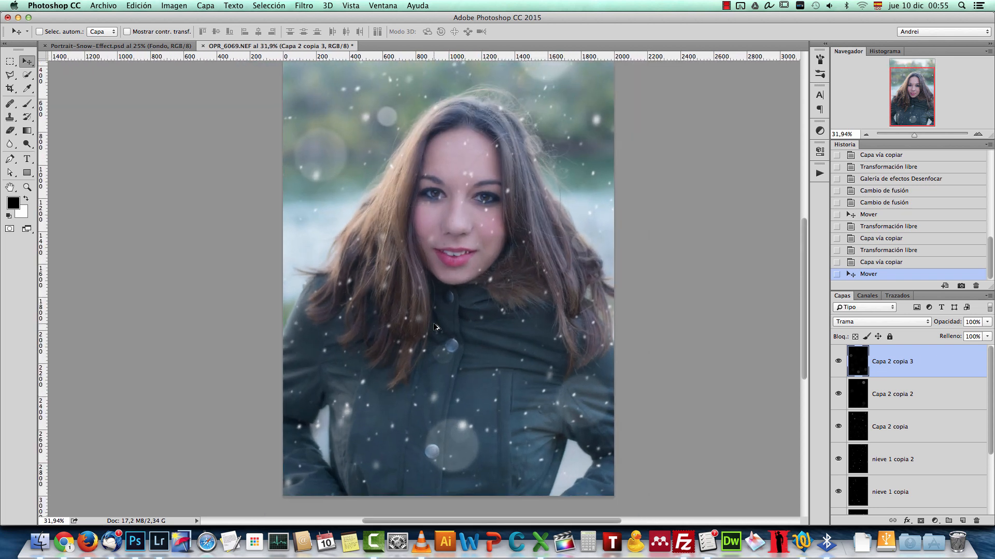
click(925, 432)
key(super+j)
key(super+r)
key(super+z)
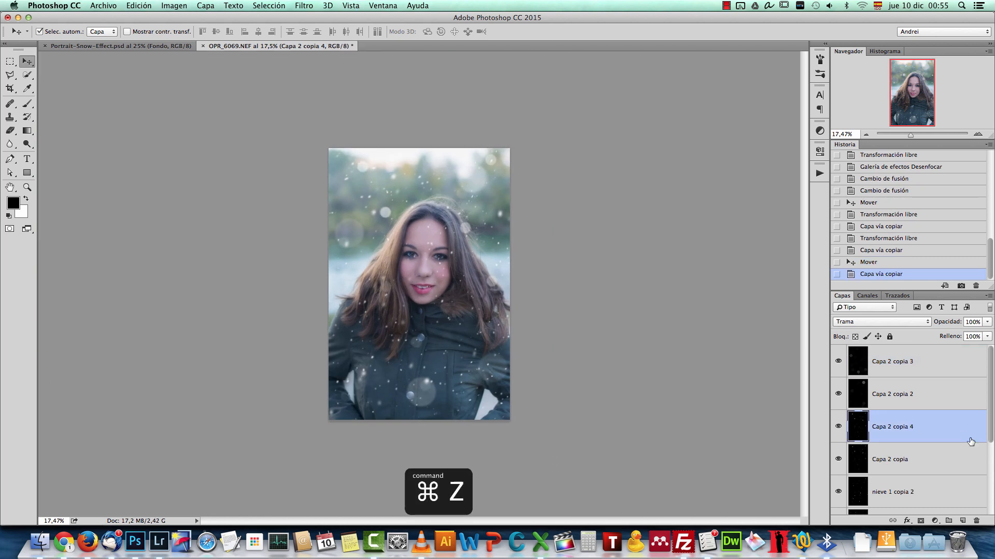
Step: Duplicate the nieve 1 copia snow layer and scale the copy down proportionally to about 17%
click(932, 489)
key(super+j)
key(super+t)
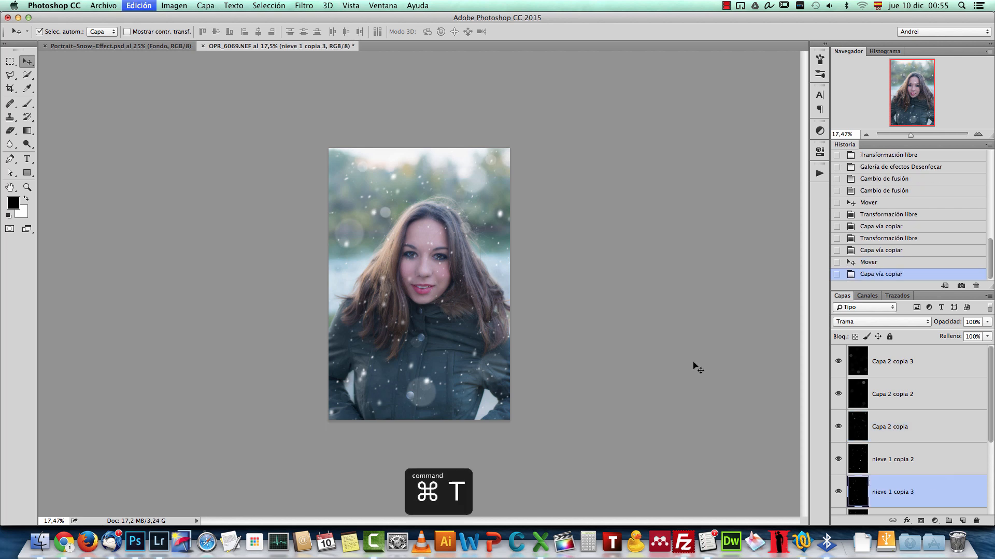
drag(611, 273, 415, 205)
key(super+0)
scroll(441, 222, down, 10)
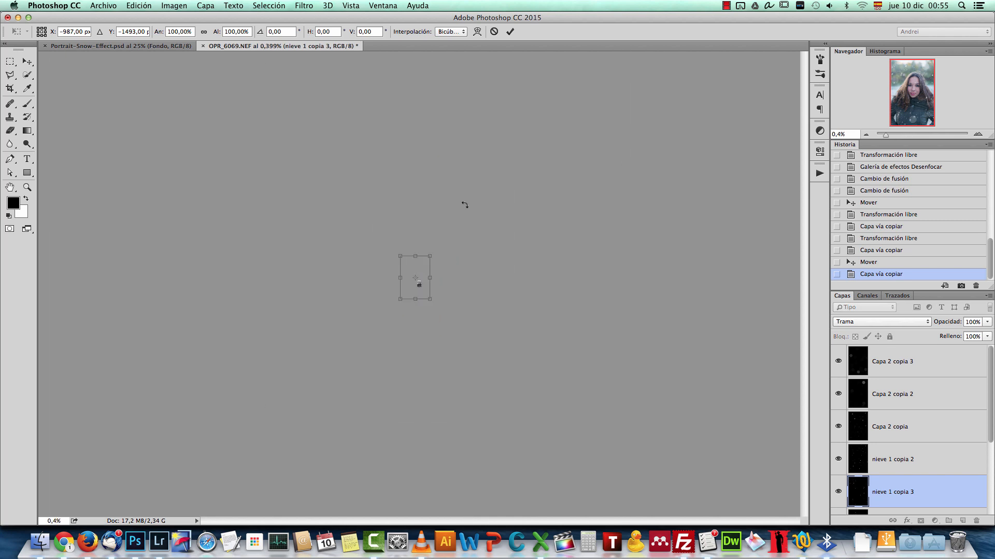
drag(431, 251, 421, 270)
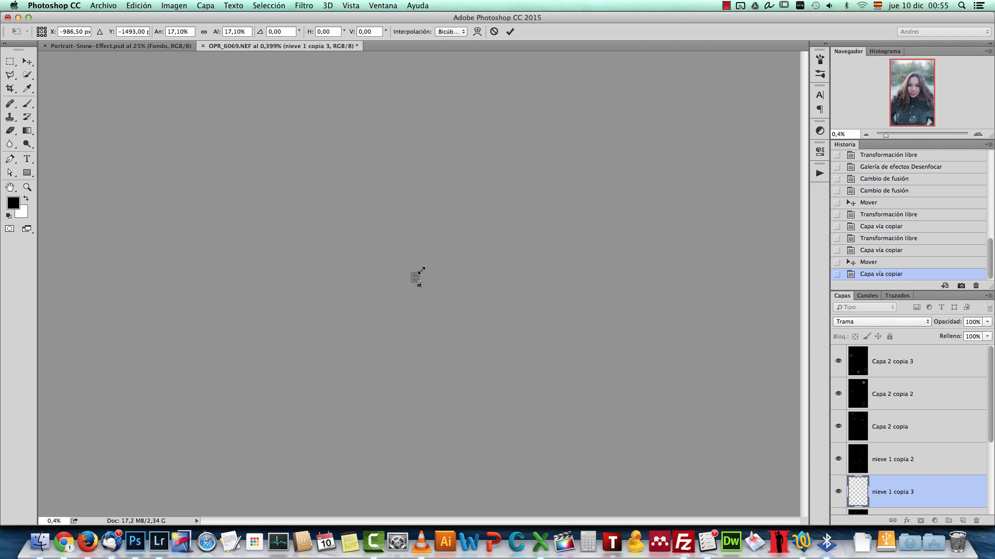
Step: Move the reduced snow copy over the portrait and enlarge it proportionally well beyond the canvas edges
scroll(421, 270, up, 10)
drag(355, 170, 450, 312)
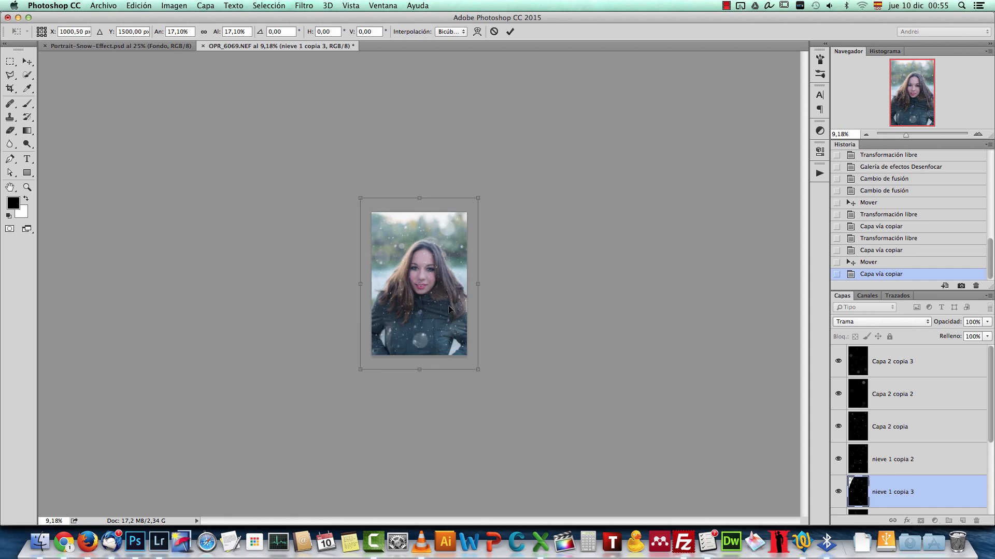
drag(485, 198, 524, 141)
key(Return)
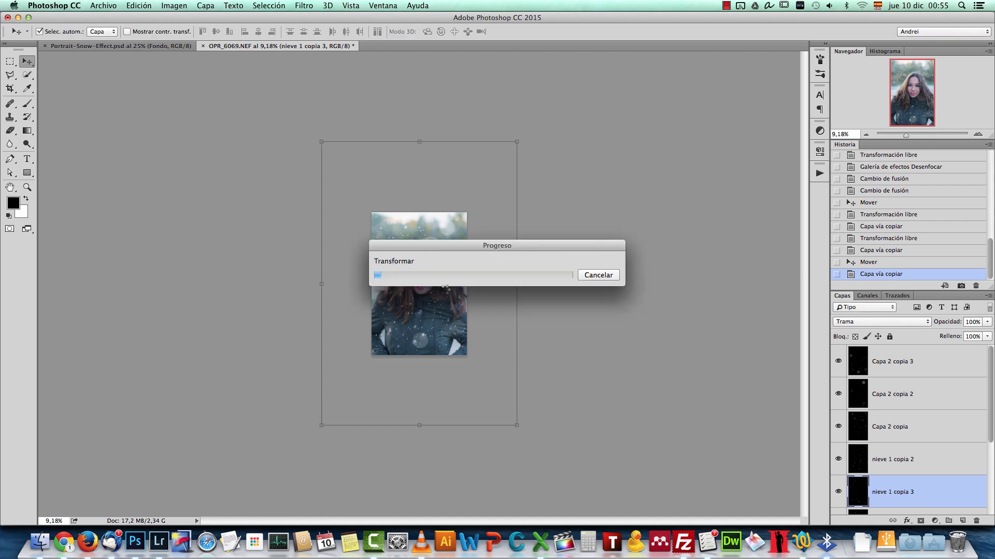
Step: Shift the nieve 1 copia 3 flakes up over the portrait and adjust the layer with Free Transform
scroll(444, 290, up, 5)
drag(447, 311, 406, 275)
scroll(406, 277, up, 2)
scroll(405, 278, down, 3)
key(super+t)
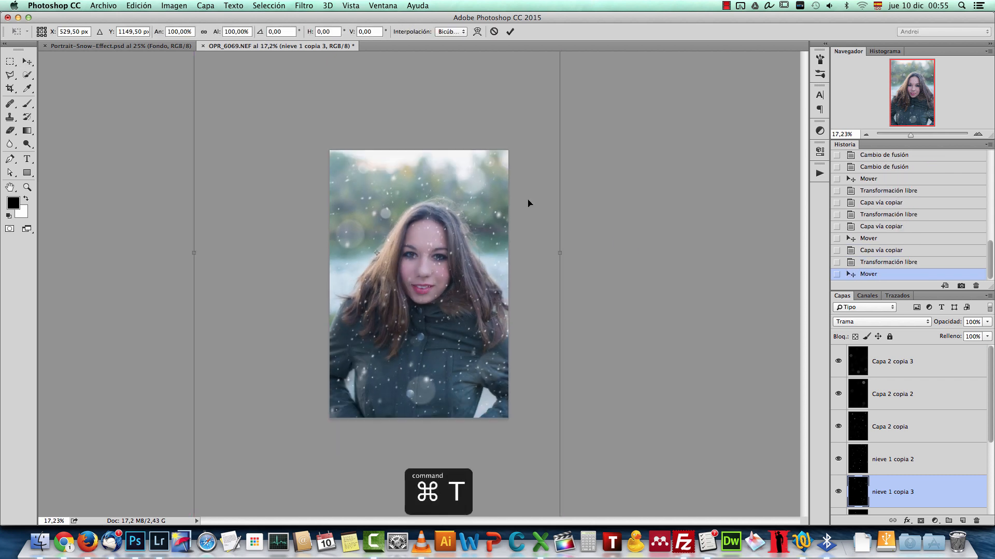
scroll(470, 247, down, 6)
drag(481, 166, 474, 257)
key(Return)
Step: Add a Consulta de colores adjustment layer above Capa 2 copia 3 using the Fuji REALA 500D Kodak 2393 3D LUT
click(978, 134)
click(978, 134)
click(978, 135)
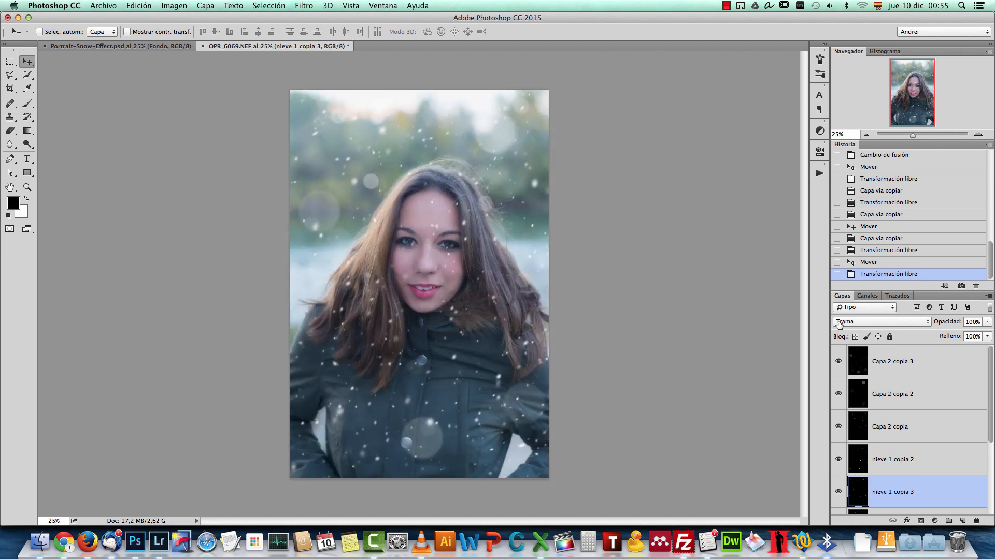
click(951, 365)
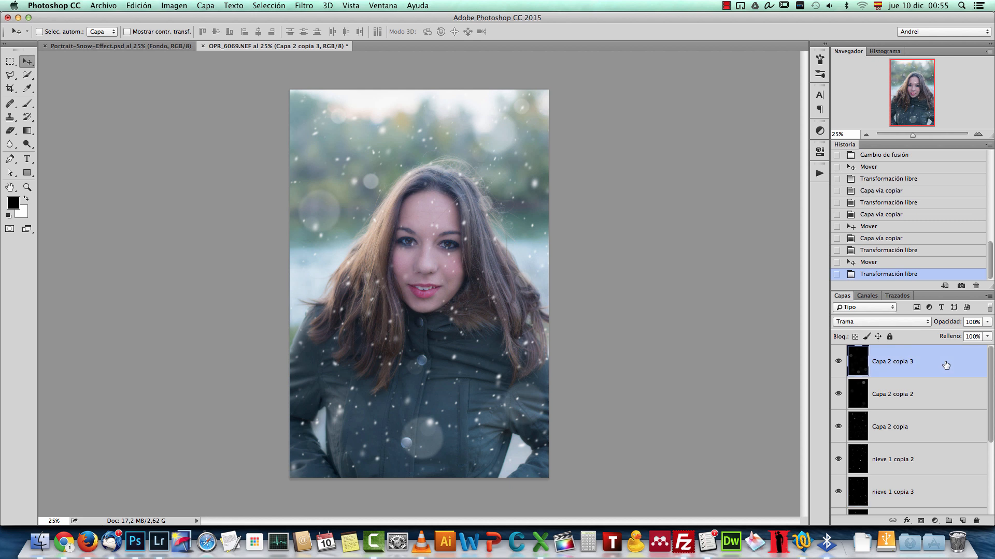
click(935, 521)
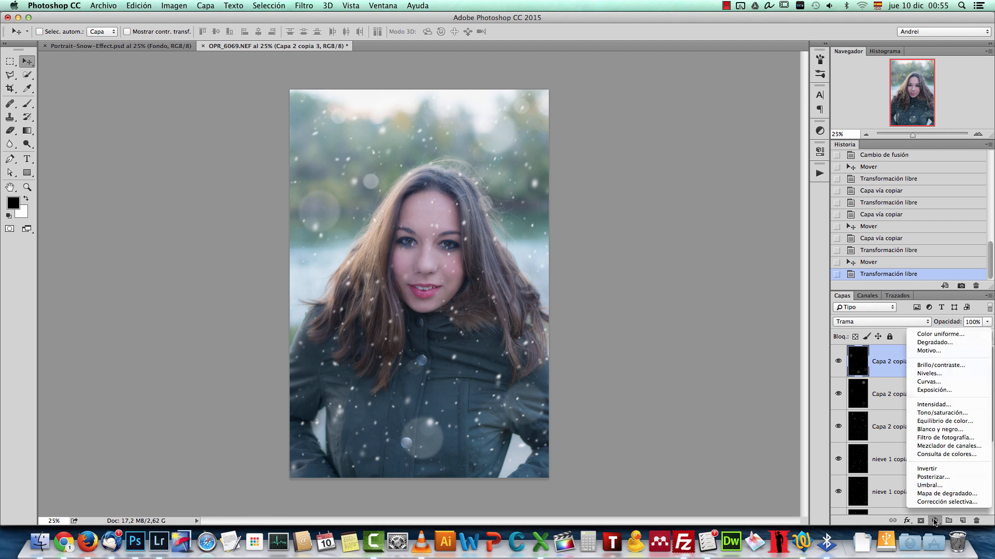
click(861, 468)
scroll(883, 457, down, 5)
scroll(882, 458, up, 5)
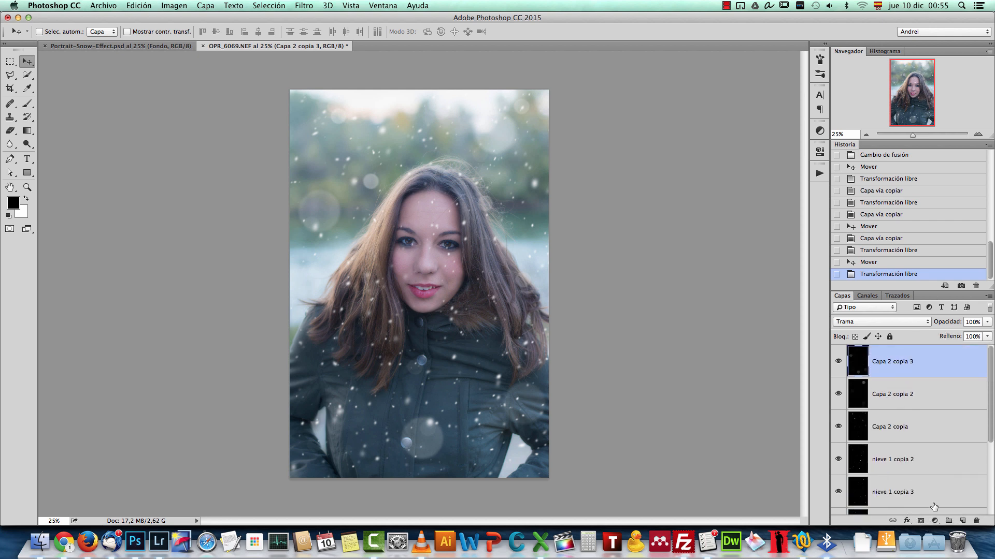
click(935, 521)
click(788, 317)
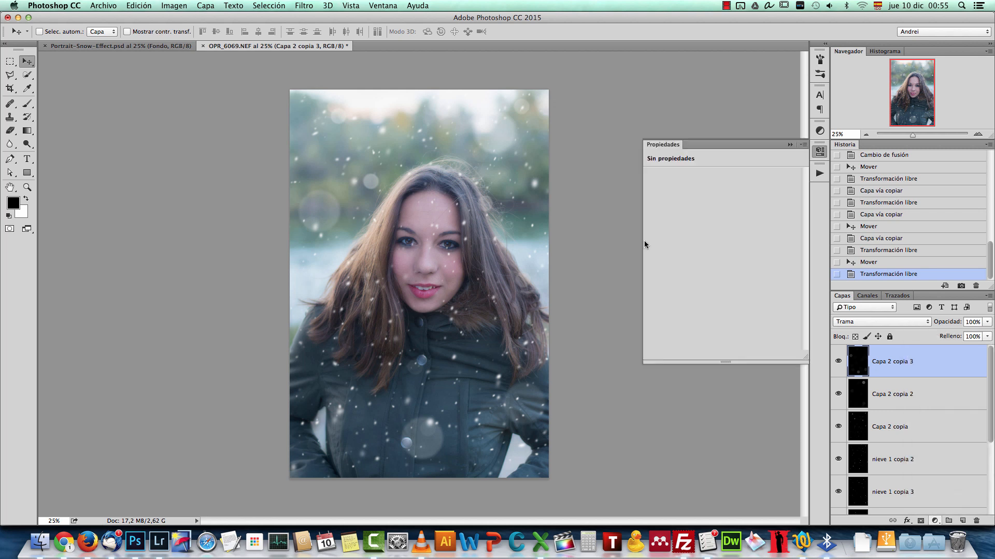
click(781, 177)
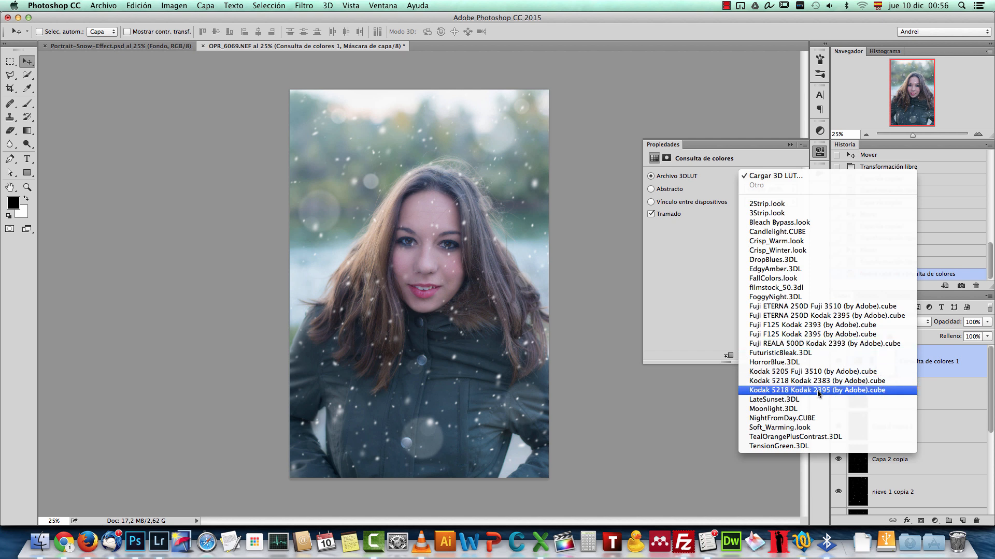
click(817, 344)
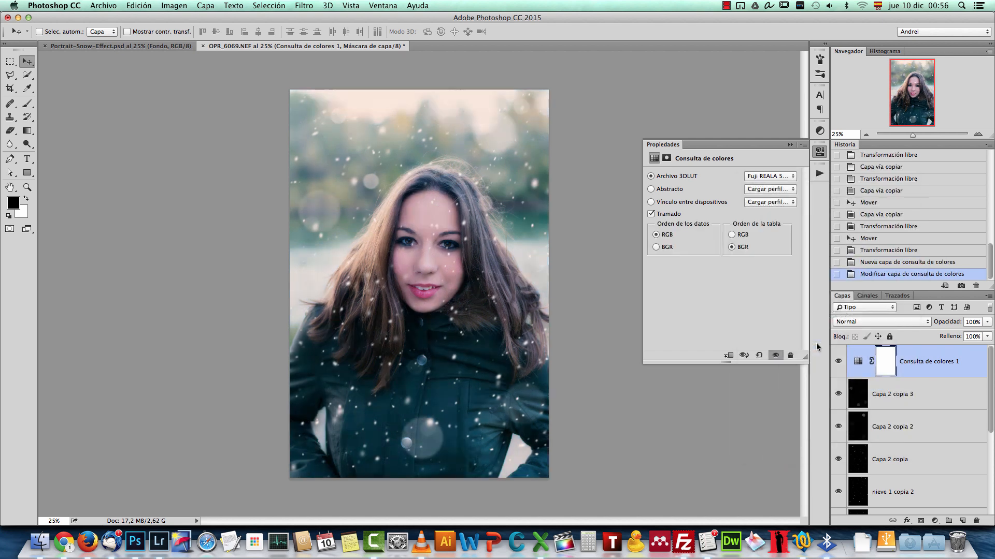
Step: Set the Consulta de colores layer to Trama blending at 30% opacity and compare the portrait with and without it
click(880, 322)
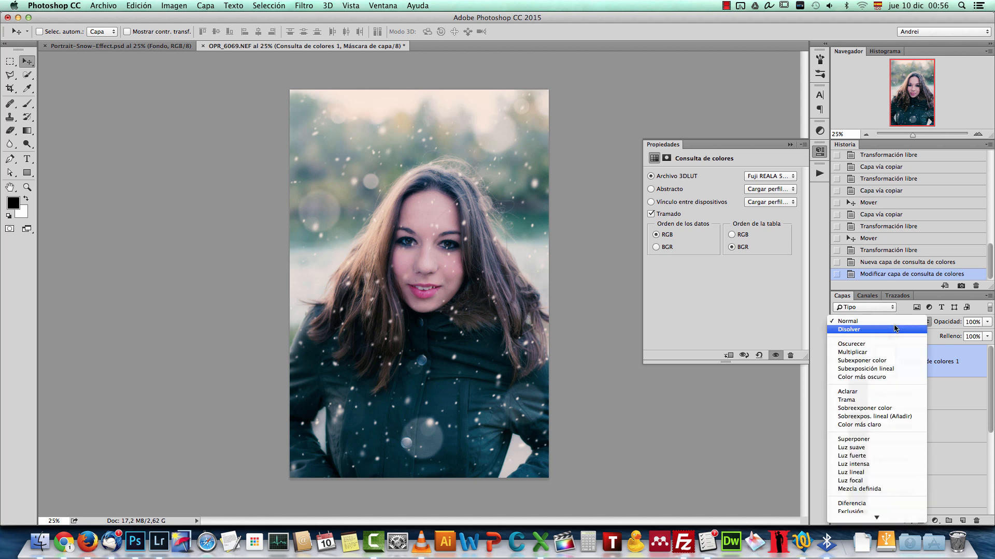
click(880, 404)
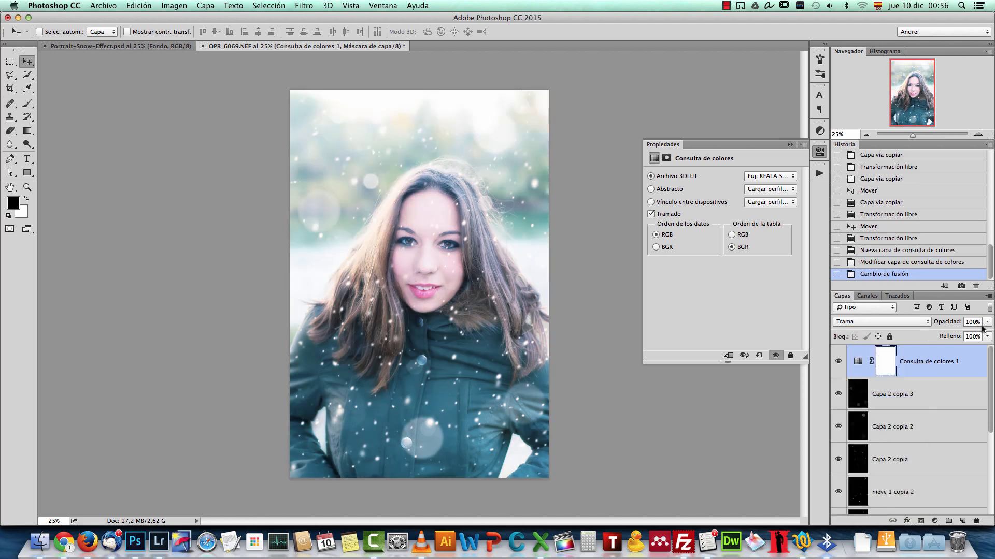
text(30)
key(Return)
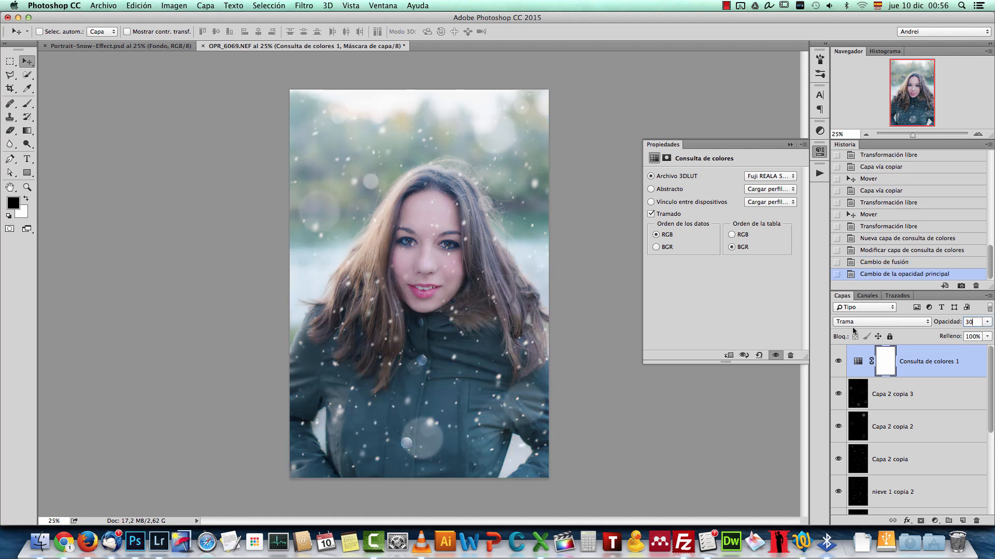
click(838, 363)
click(838, 363)
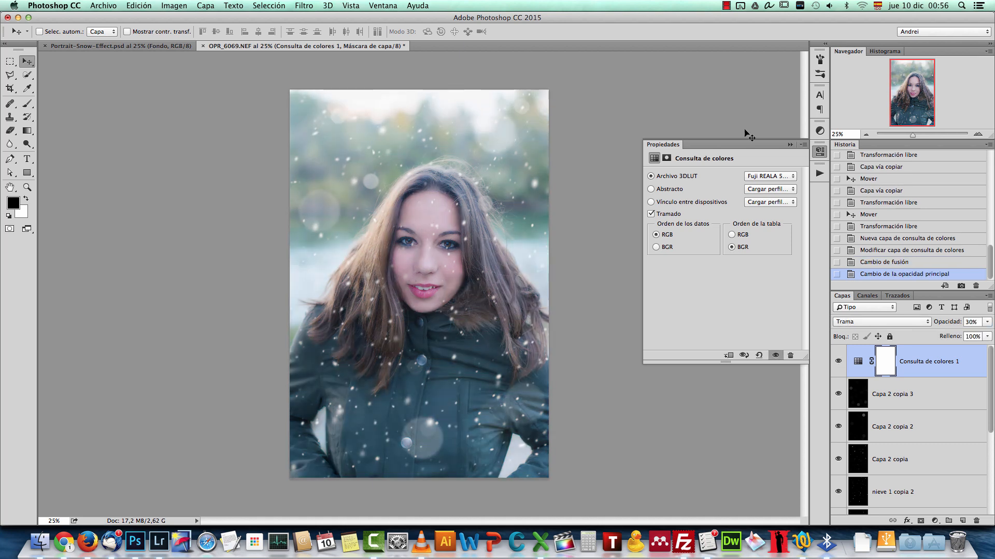
click(790, 144)
Step: Add a new layer on top and paint a large soft white spot over the portrait's upper-left corner
key(super+plus)
scroll(647, 202, down, 4)
scroll(651, 233, up, 2)
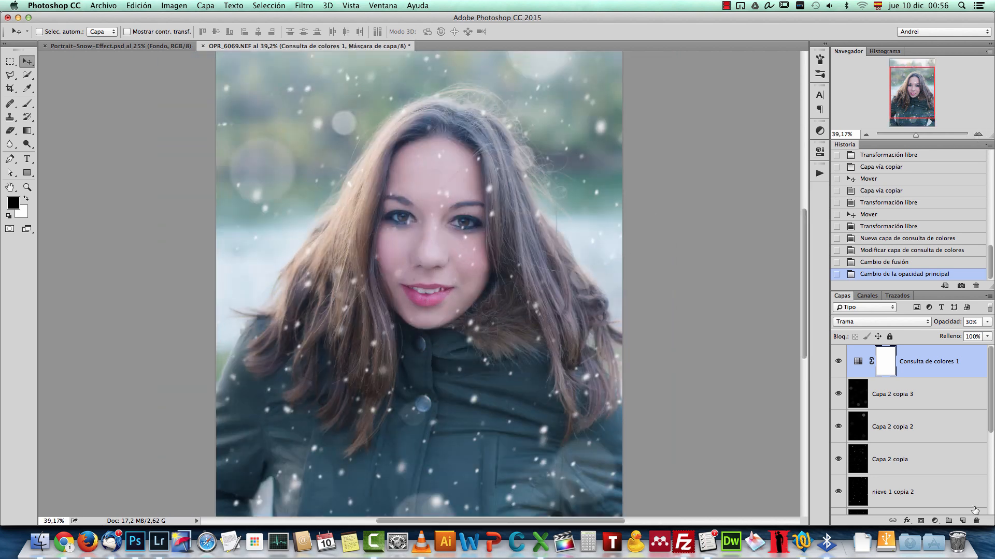
click(961, 520)
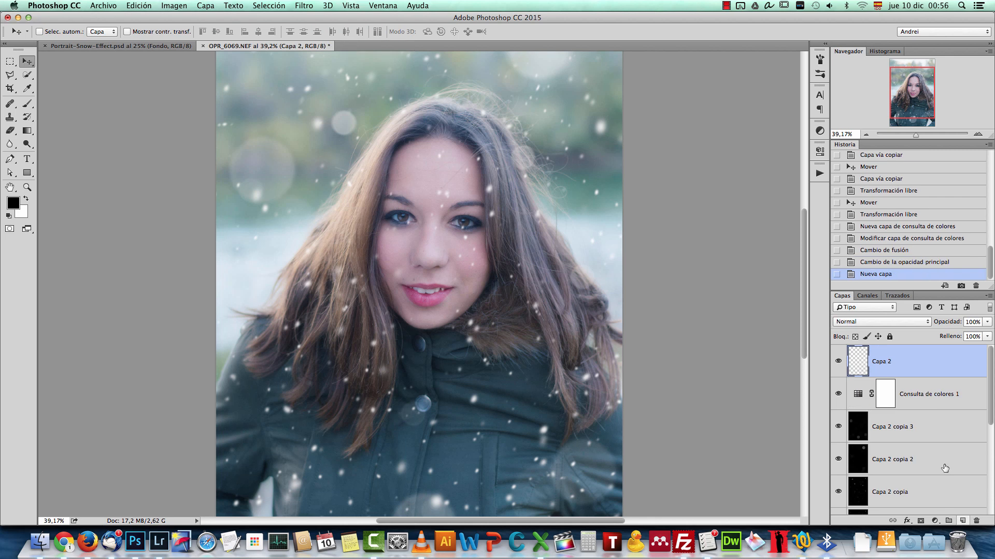
click(30, 77)
drag(25, 79, 77, 82)
key(b)
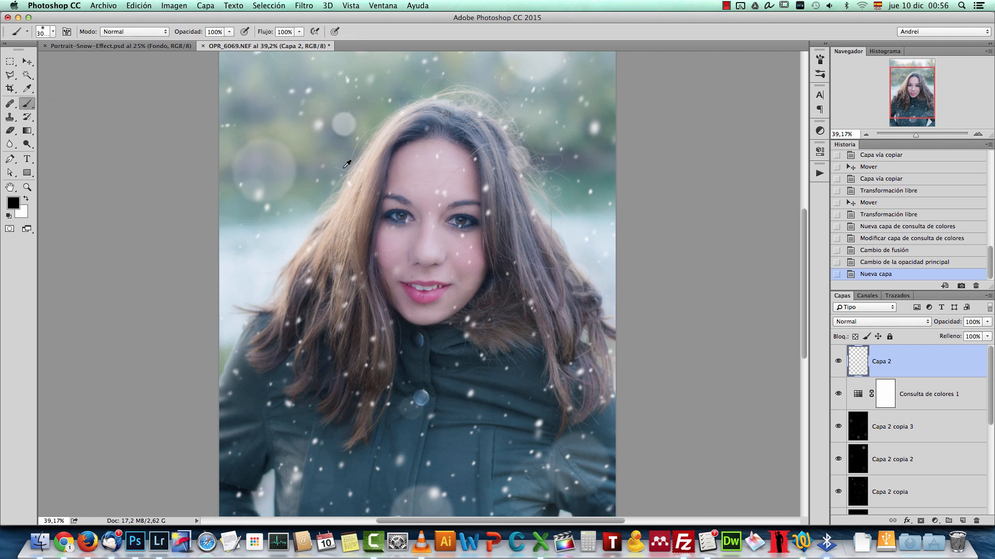
scroll(347, 164, down, 5)
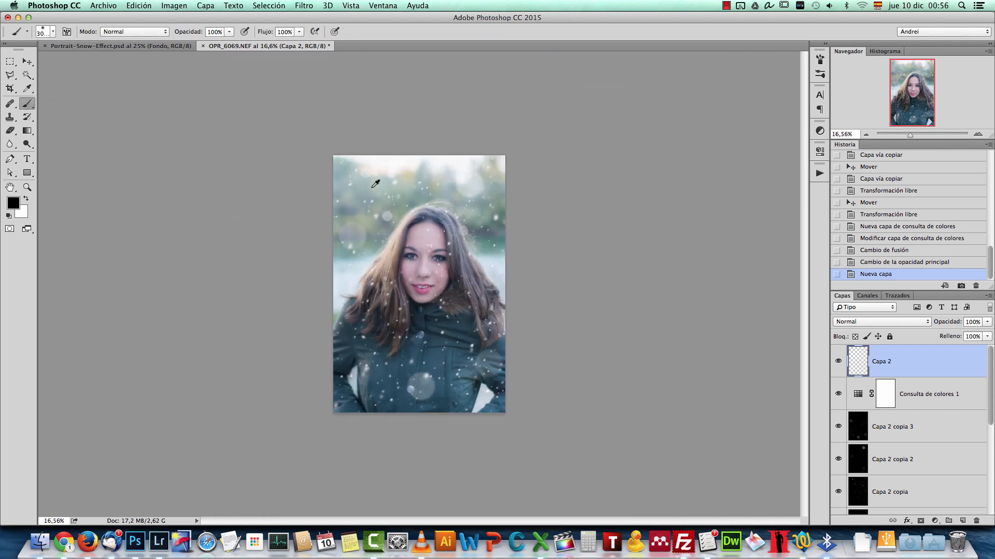
key(z)
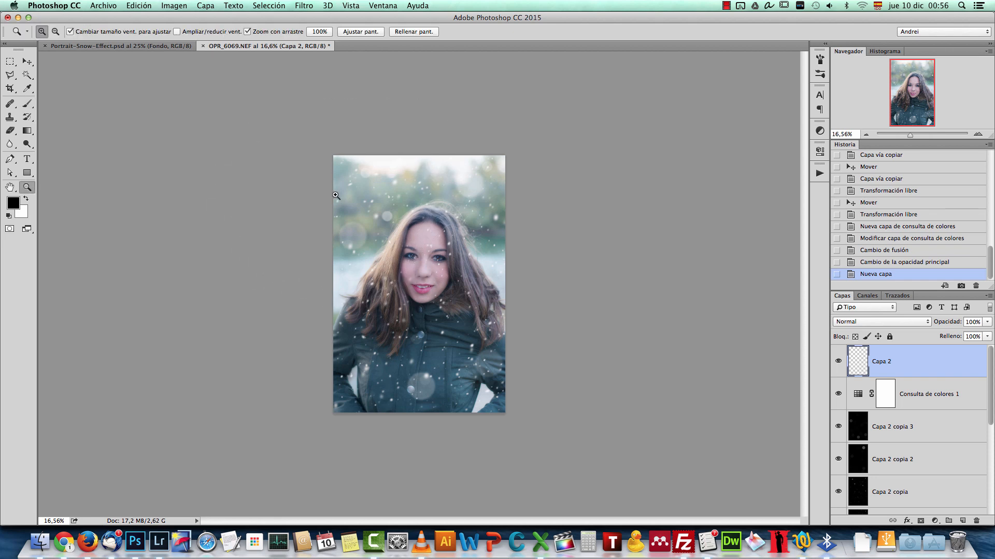
key(b)
key(x)
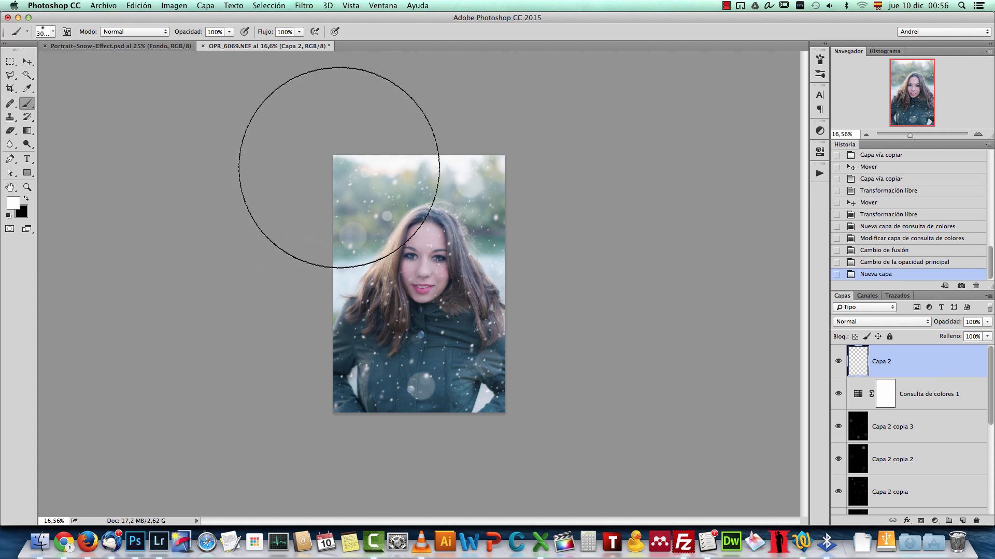
drag(318, 167, 345, 215)
Step: Enlarge the white light spot with Free Transform and position it over the portrait's upper-left area
key(super+t)
scroll(324, 243, down, 2)
drag(469, 206, 451, 248)
drag(571, 142, 584, 133)
drag(490, 206, 497, 207)
key(Return)
Step: Reduce the opacity of the white glow layer Capa 2 to 54%
click(987, 321)
drag(986, 335, 965, 337)
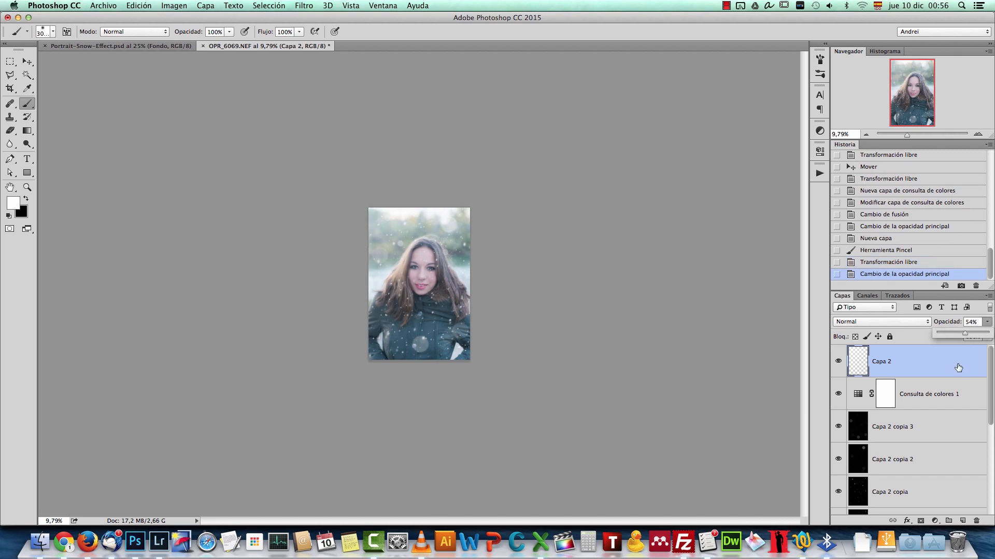
click(977, 134)
click(978, 134)
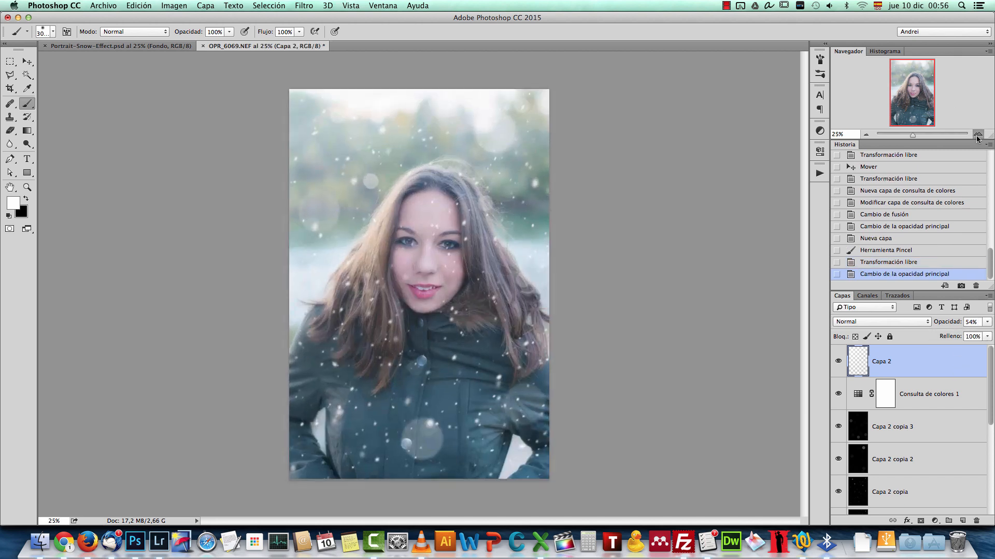
click(977, 134)
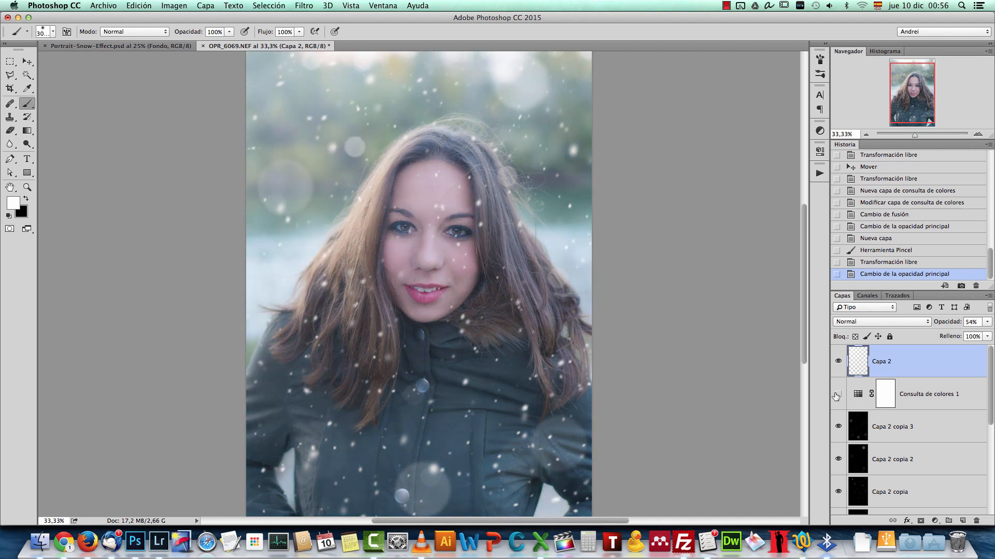
Step: Change the Consulta de colores layer's blend mode to Luz suave and check the effect on the portrait
click(952, 402)
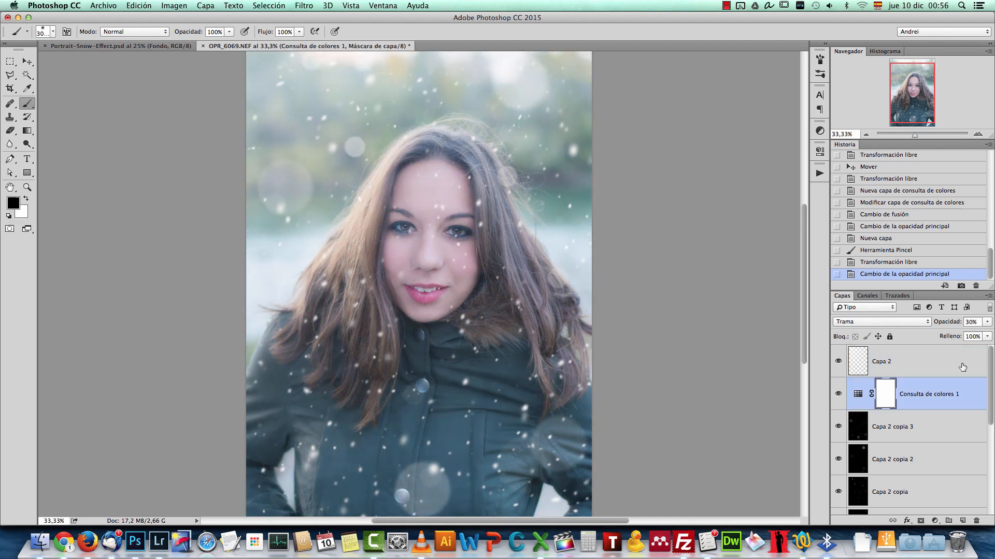
click(873, 323)
click(866, 368)
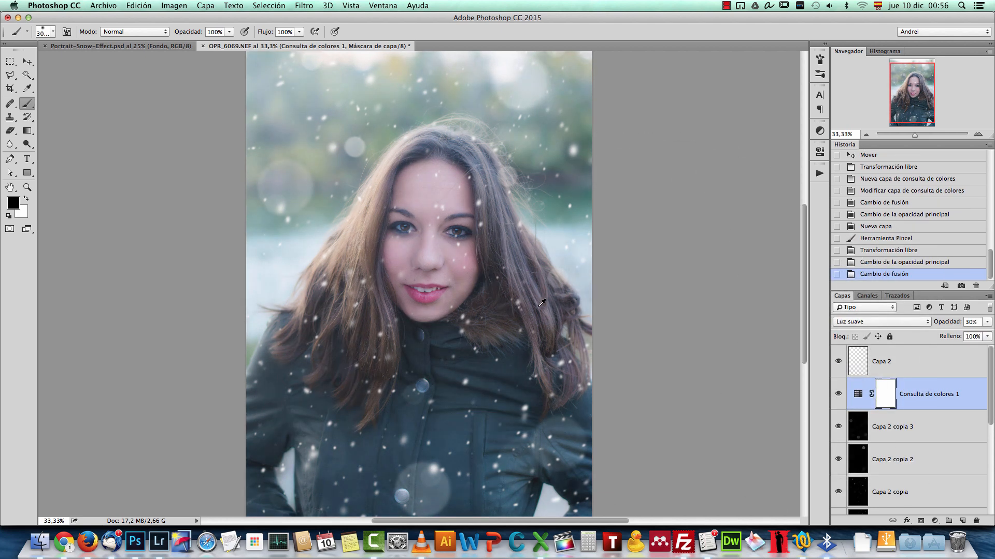
scroll(544, 303, up, 3)
scroll(451, 301, down, 5)
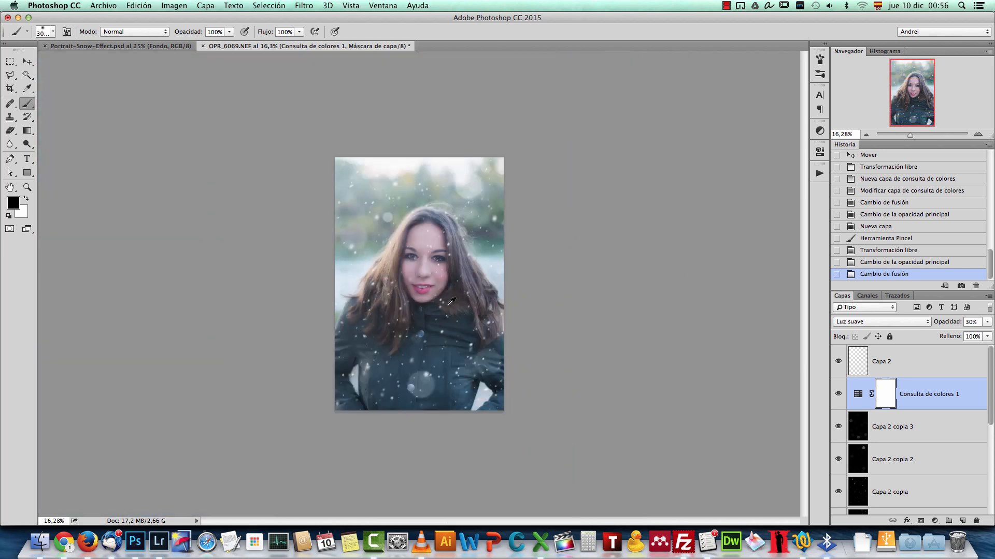
scroll(451, 301, up, 1)
Step: Add a Mapa de degradado adjustment layer above Capa 2 with the violet-to-orange gradient
key(x)
click(937, 365)
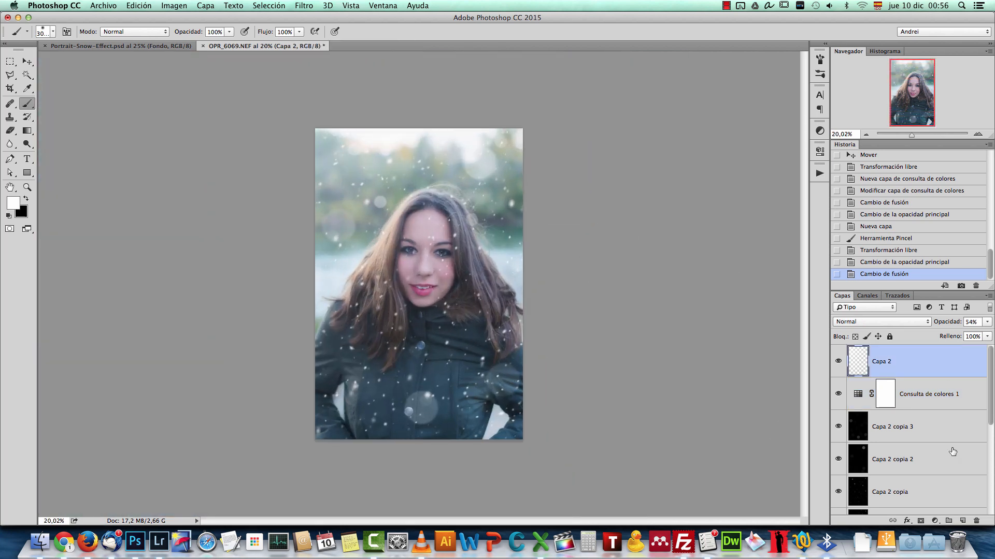
click(936, 522)
click(949, 495)
click(720, 175)
click(697, 175)
click(810, 162)
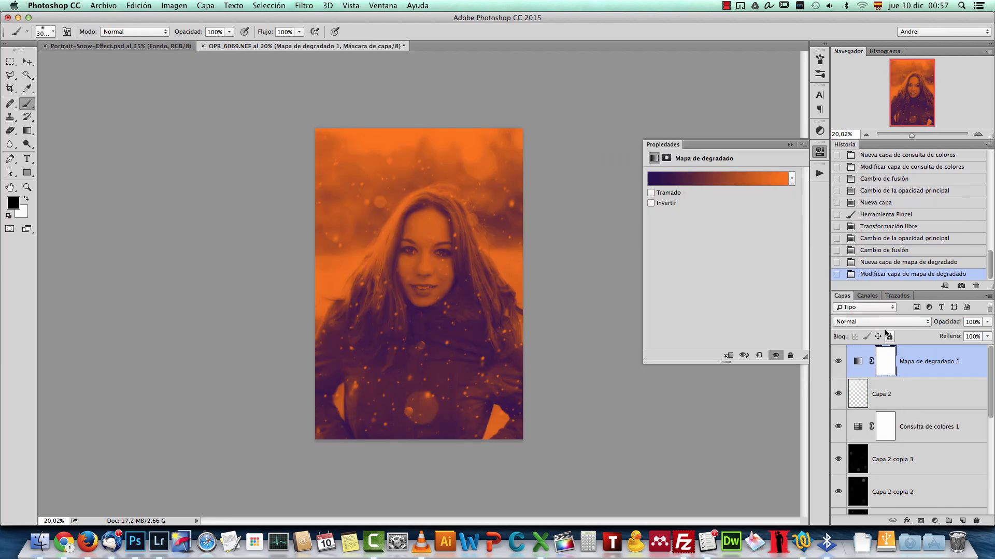
Step: Set the gradient map layer's blend mode to Tono and its opacity to 15%
click(880, 323)
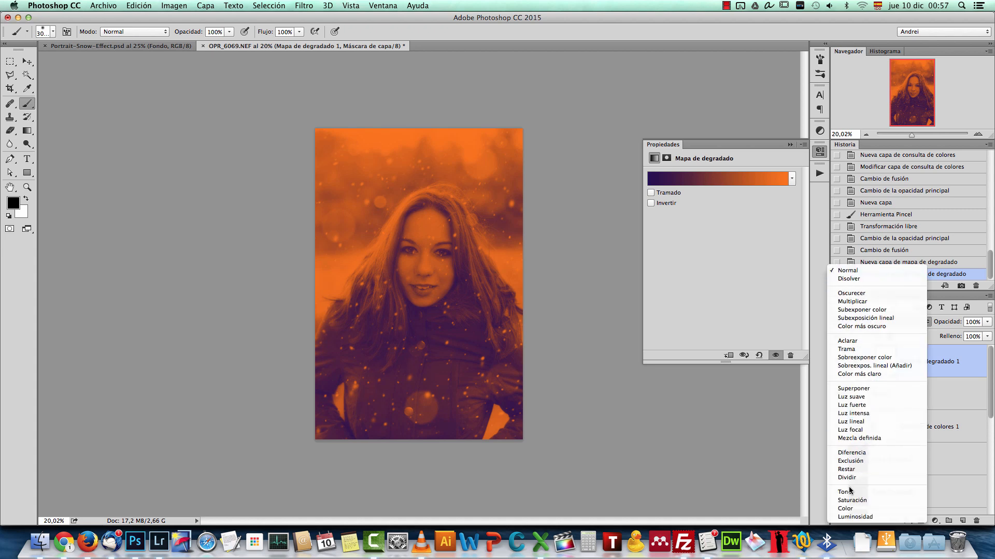
click(844, 492)
click(944, 320)
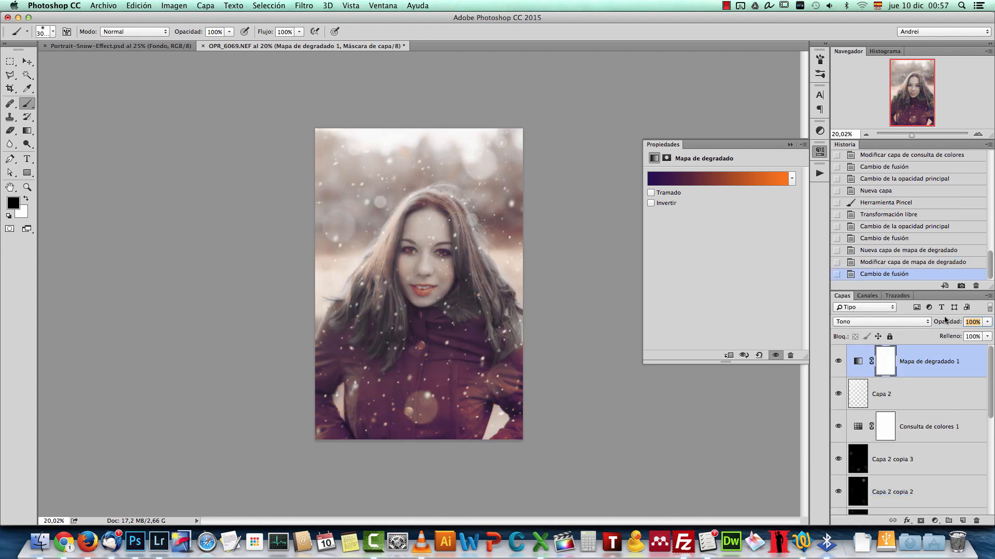
text(10)
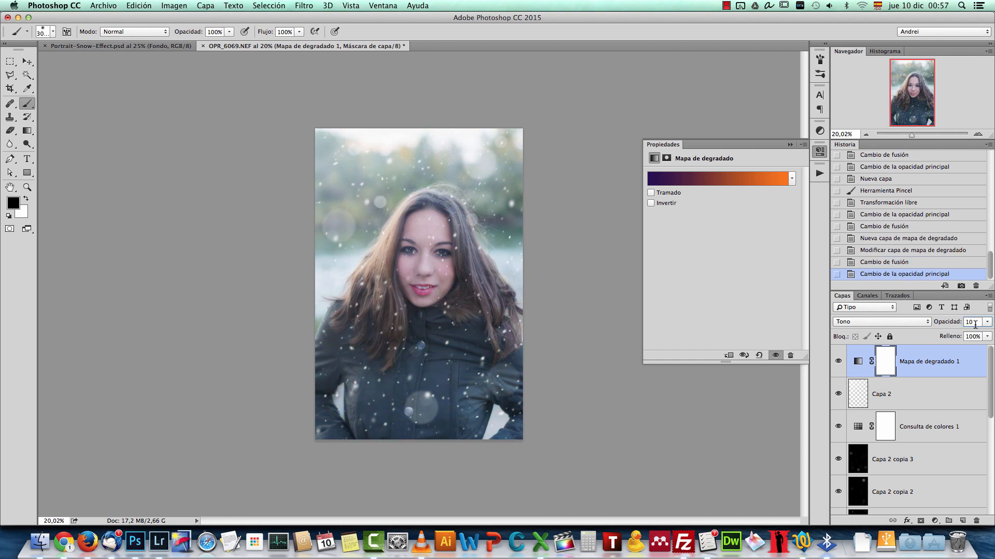
key(Return)
click(790, 145)
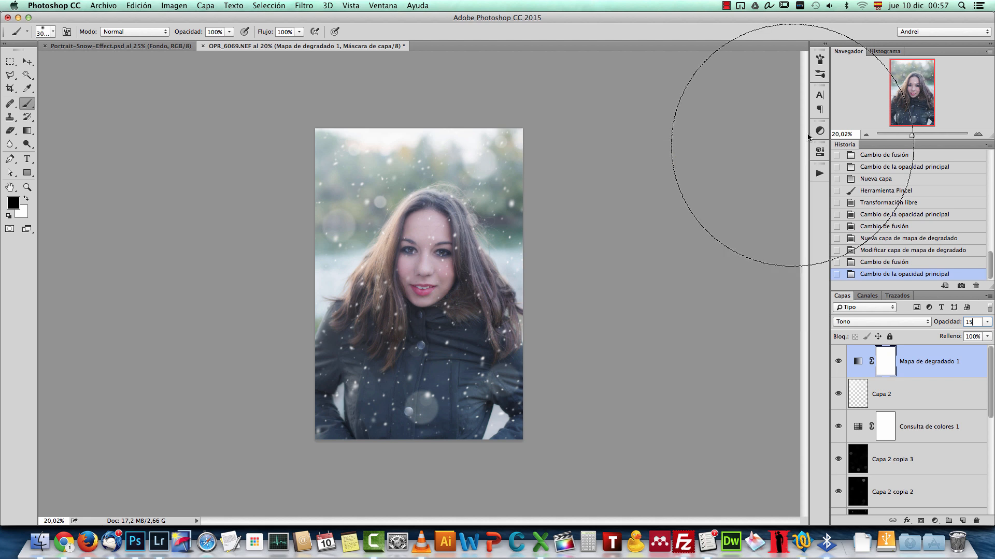
text(15)
Step: Add a Niveles adjustment layer above the gradient map, set its white input level to 240 and check the effect on the portrait
click(978, 134)
click(935, 520)
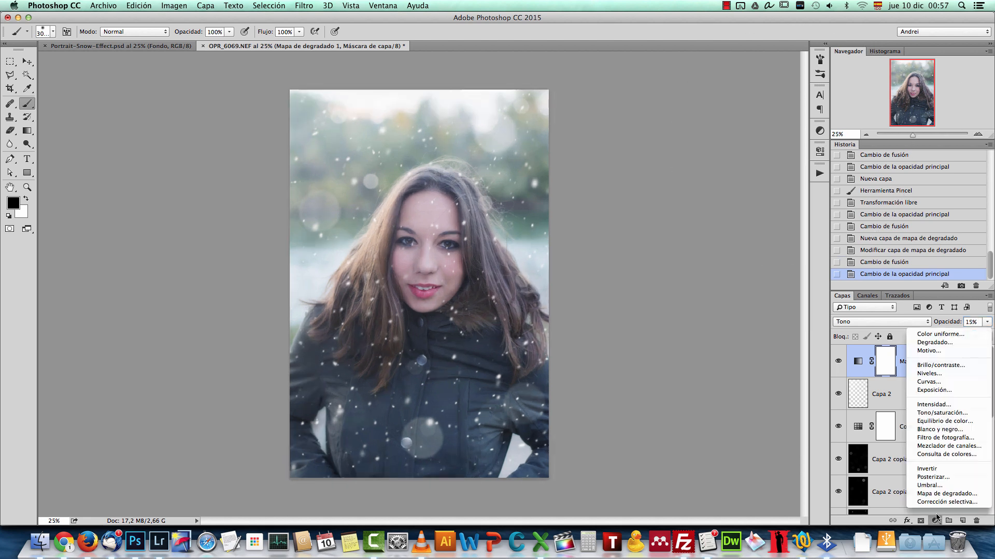
click(967, 379)
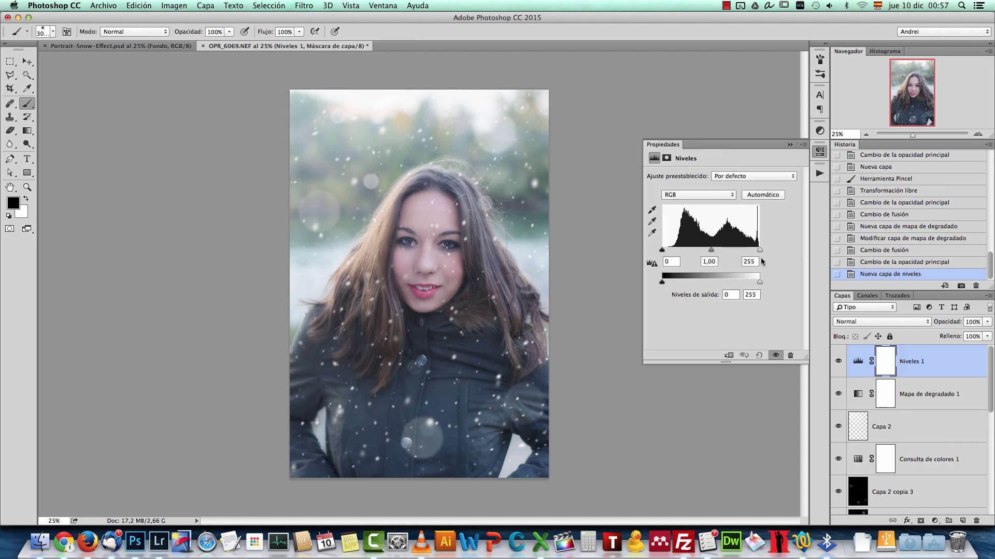
mouse_move(711, 250)
mouse_down()
mouse_move(754, 250)
mouse_move(711, 252)
mouse_up()
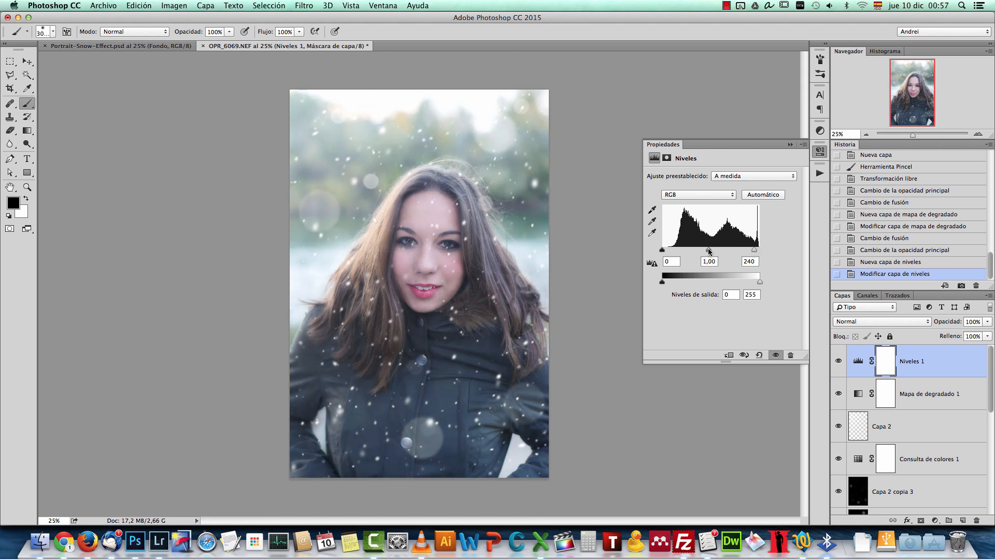
click(838, 362)
click(838, 361)
click(790, 145)
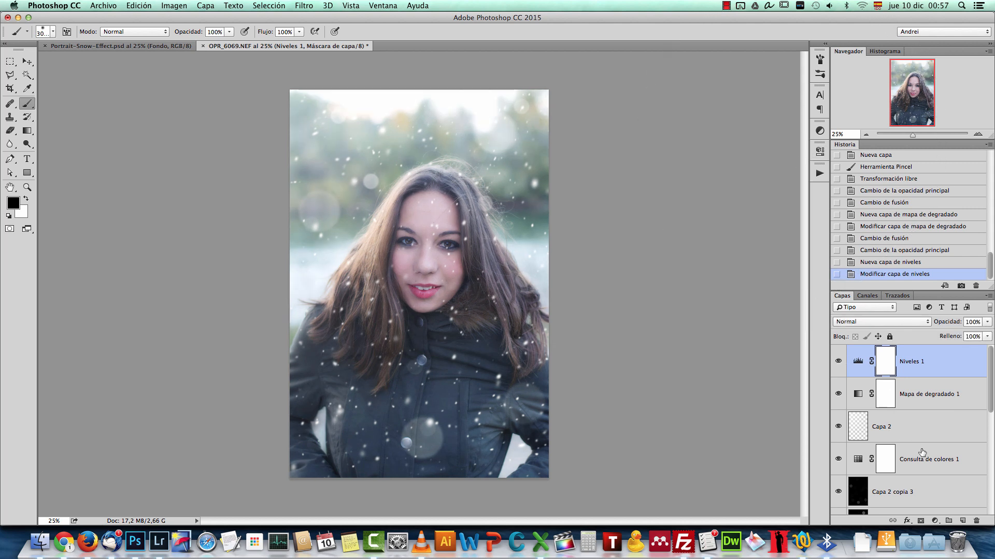
Step: Add an Intensidad adjustment layer above Niveles 1 with Intensidad +17 and Saturación +9
click(933, 521)
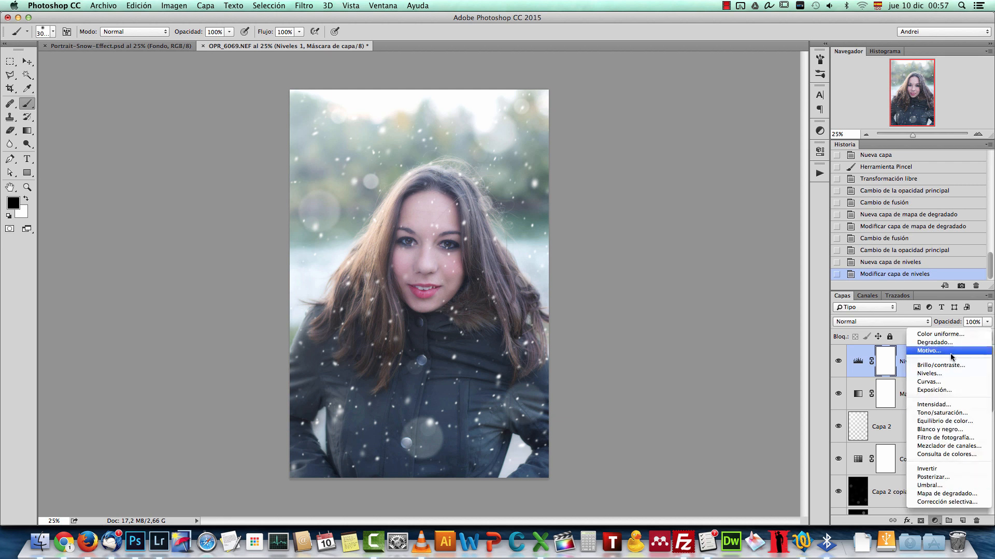
click(955, 409)
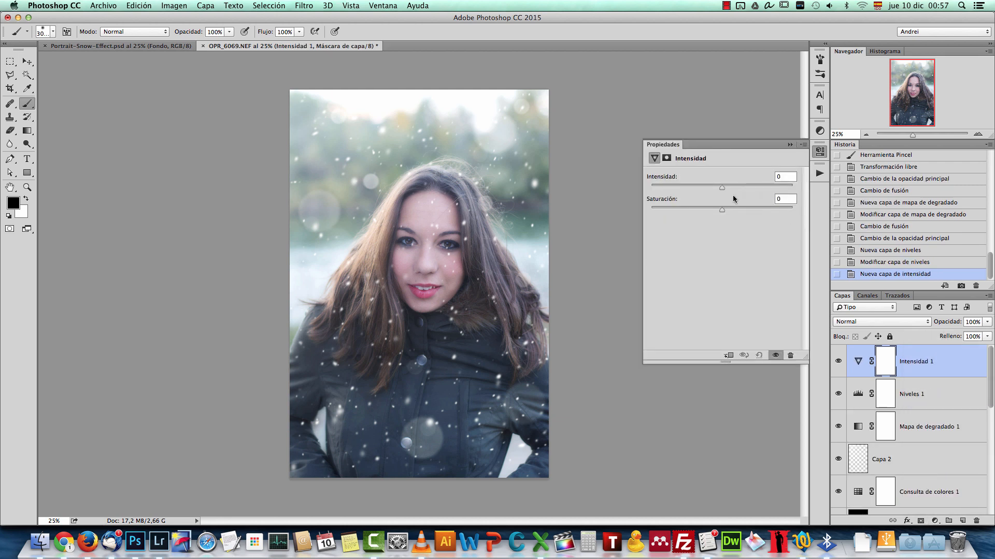
mouse_move(733, 191)
mouse_down()
mouse_move(728, 210)
mouse_move(733, 188)
mouse_up()
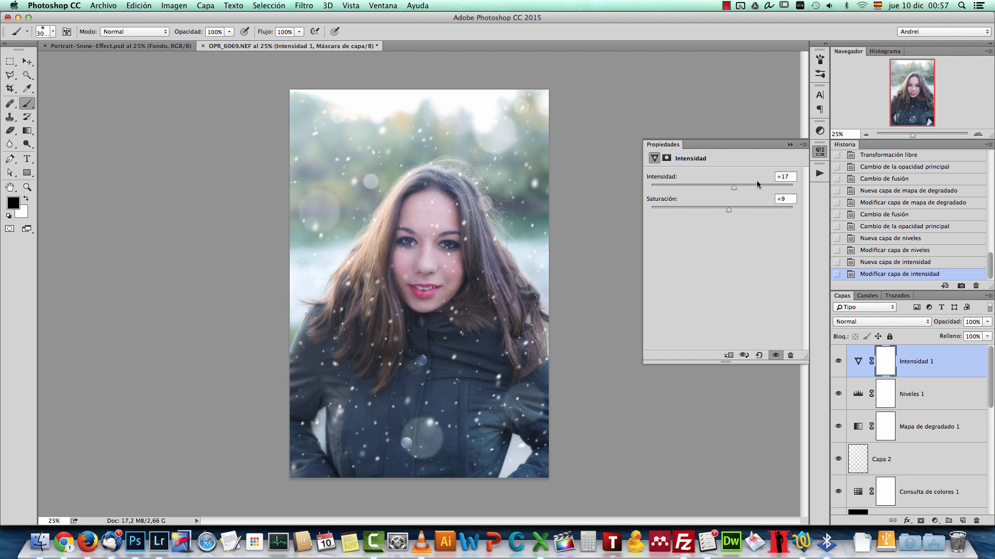
click(790, 145)
Step: Compare the finished edit with the original photo by isolating the Fondo layer and restoring all the other layers
scroll(518, 266, up, 1)
scroll(522, 261, up, 1)
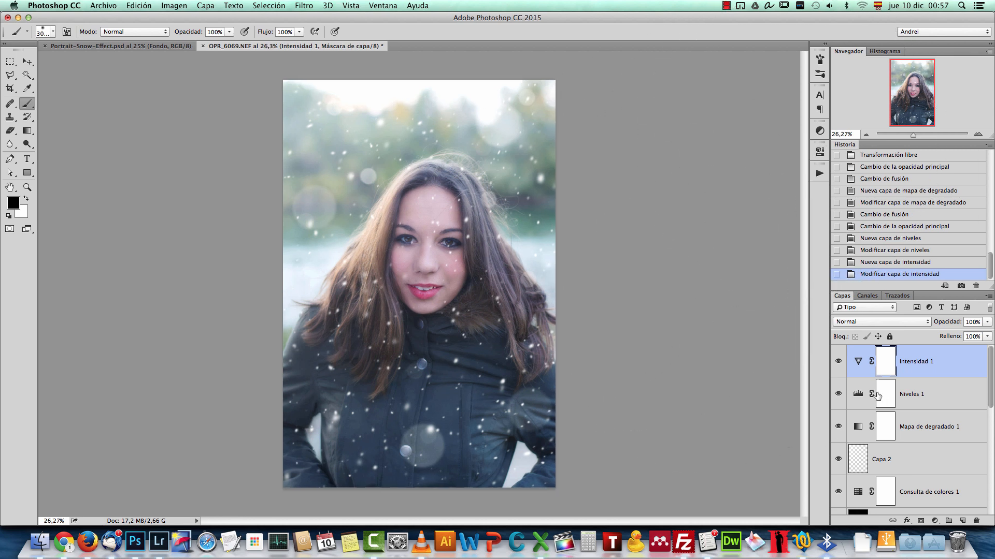
scroll(876, 430, down, 10)
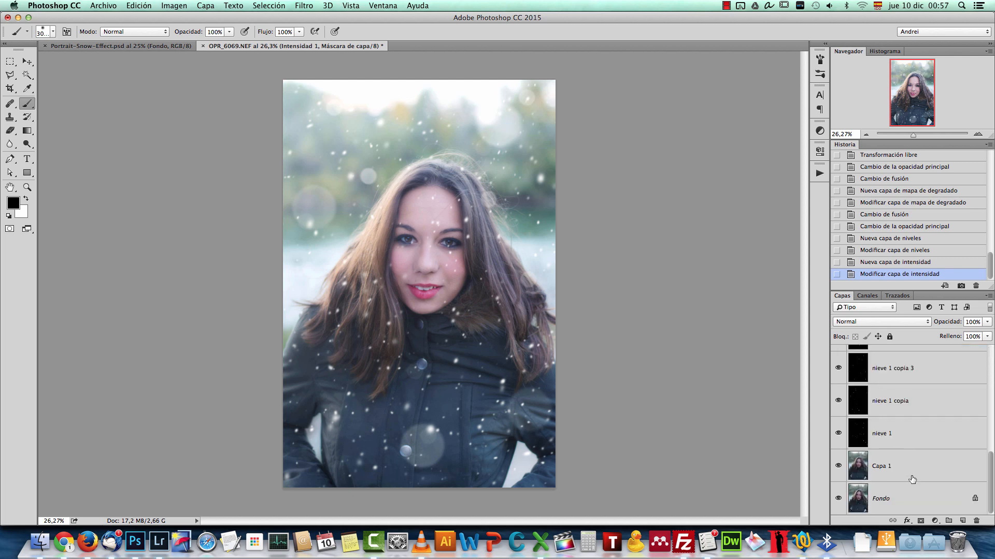
click(908, 494)
alt+click(839, 498)
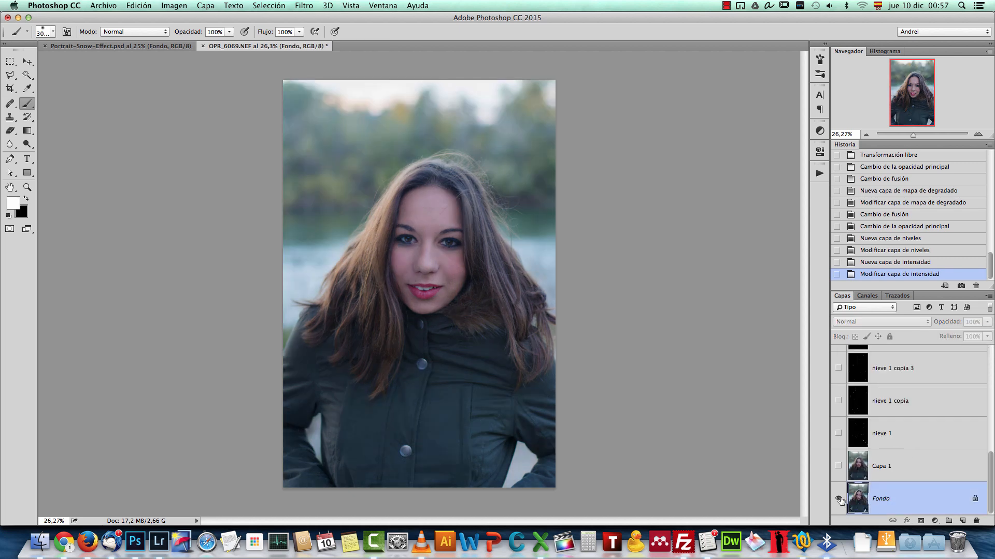
alt+click(838, 498)
alt+click(838, 499)
alt+click(838, 499)
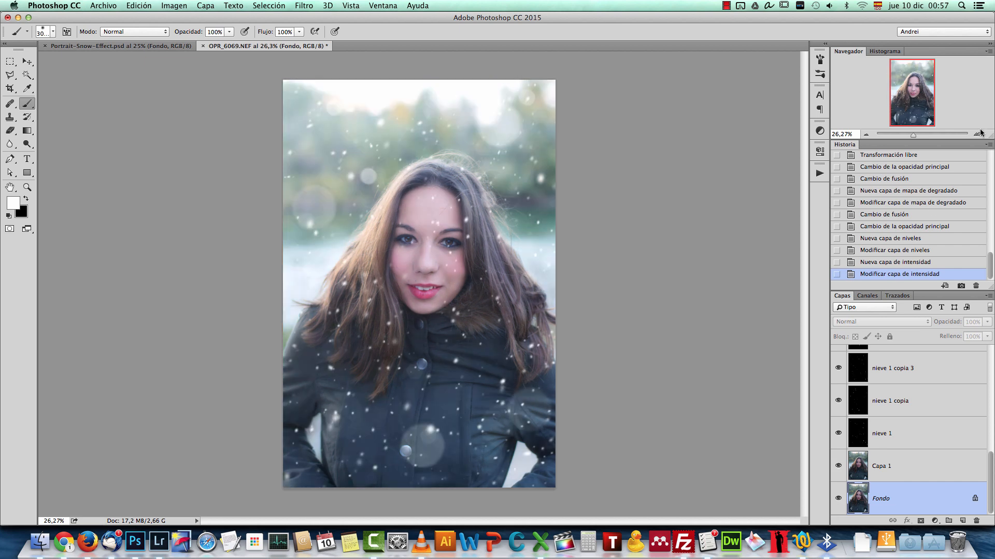
Step: Switch to the Move tool and inspect the finished portrait and the adjustment layers at the top of the stack
scroll(638, 233, up, 2)
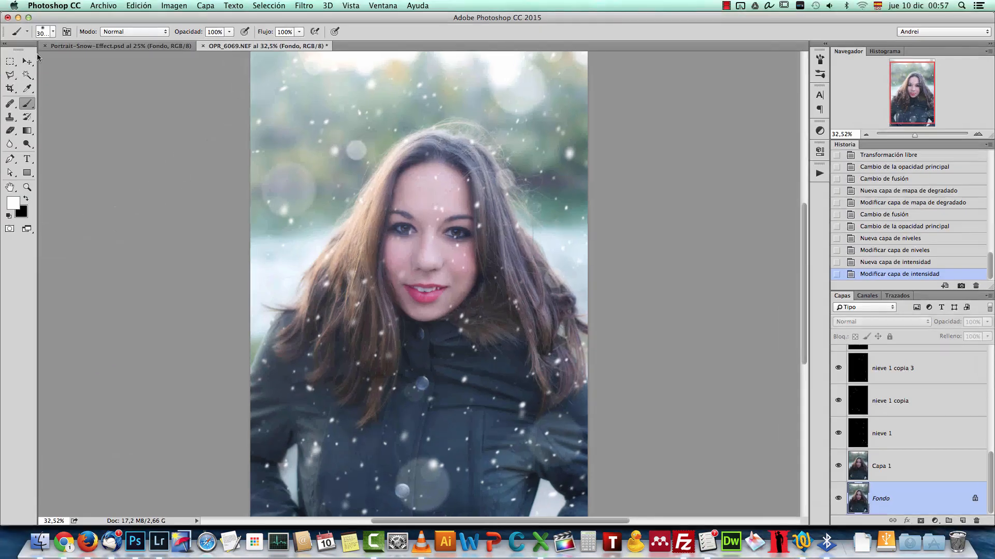
click(27, 61)
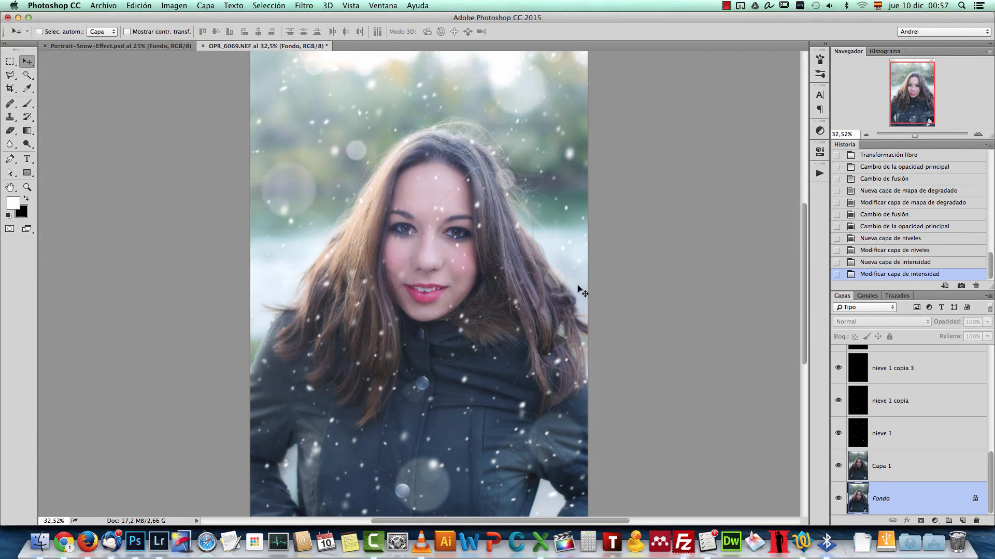
scroll(563, 305, down, 1)
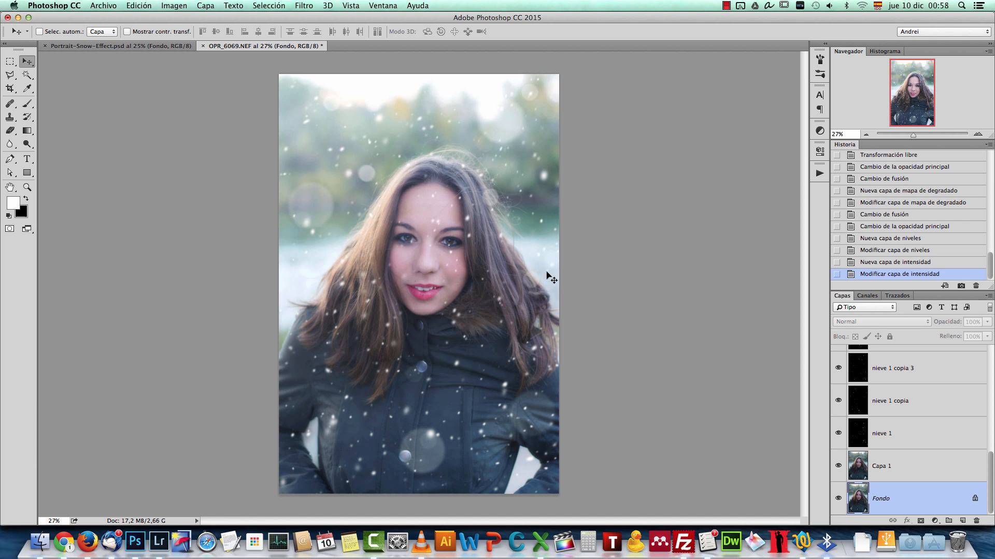
scroll(911, 371, up, 5)
scroll(981, 358, up, 3)
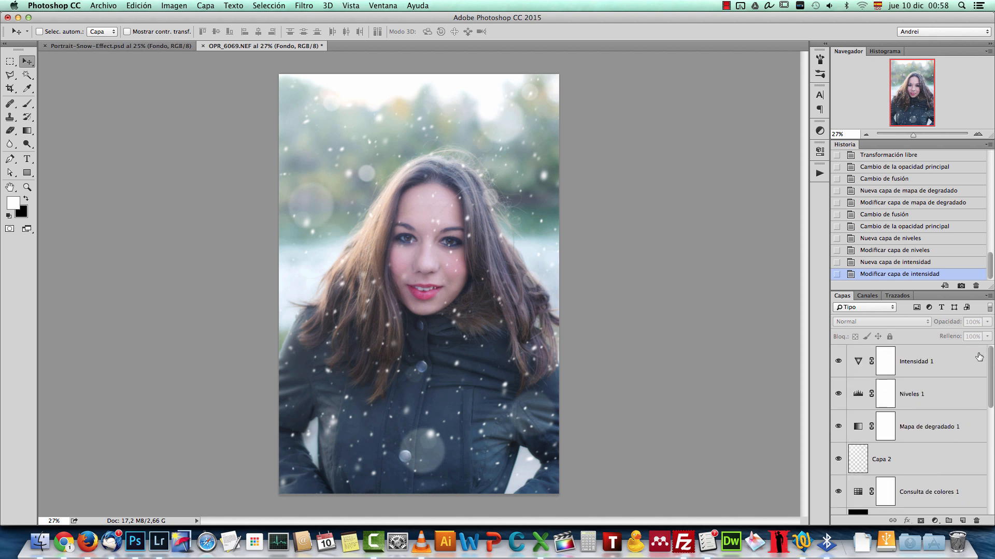